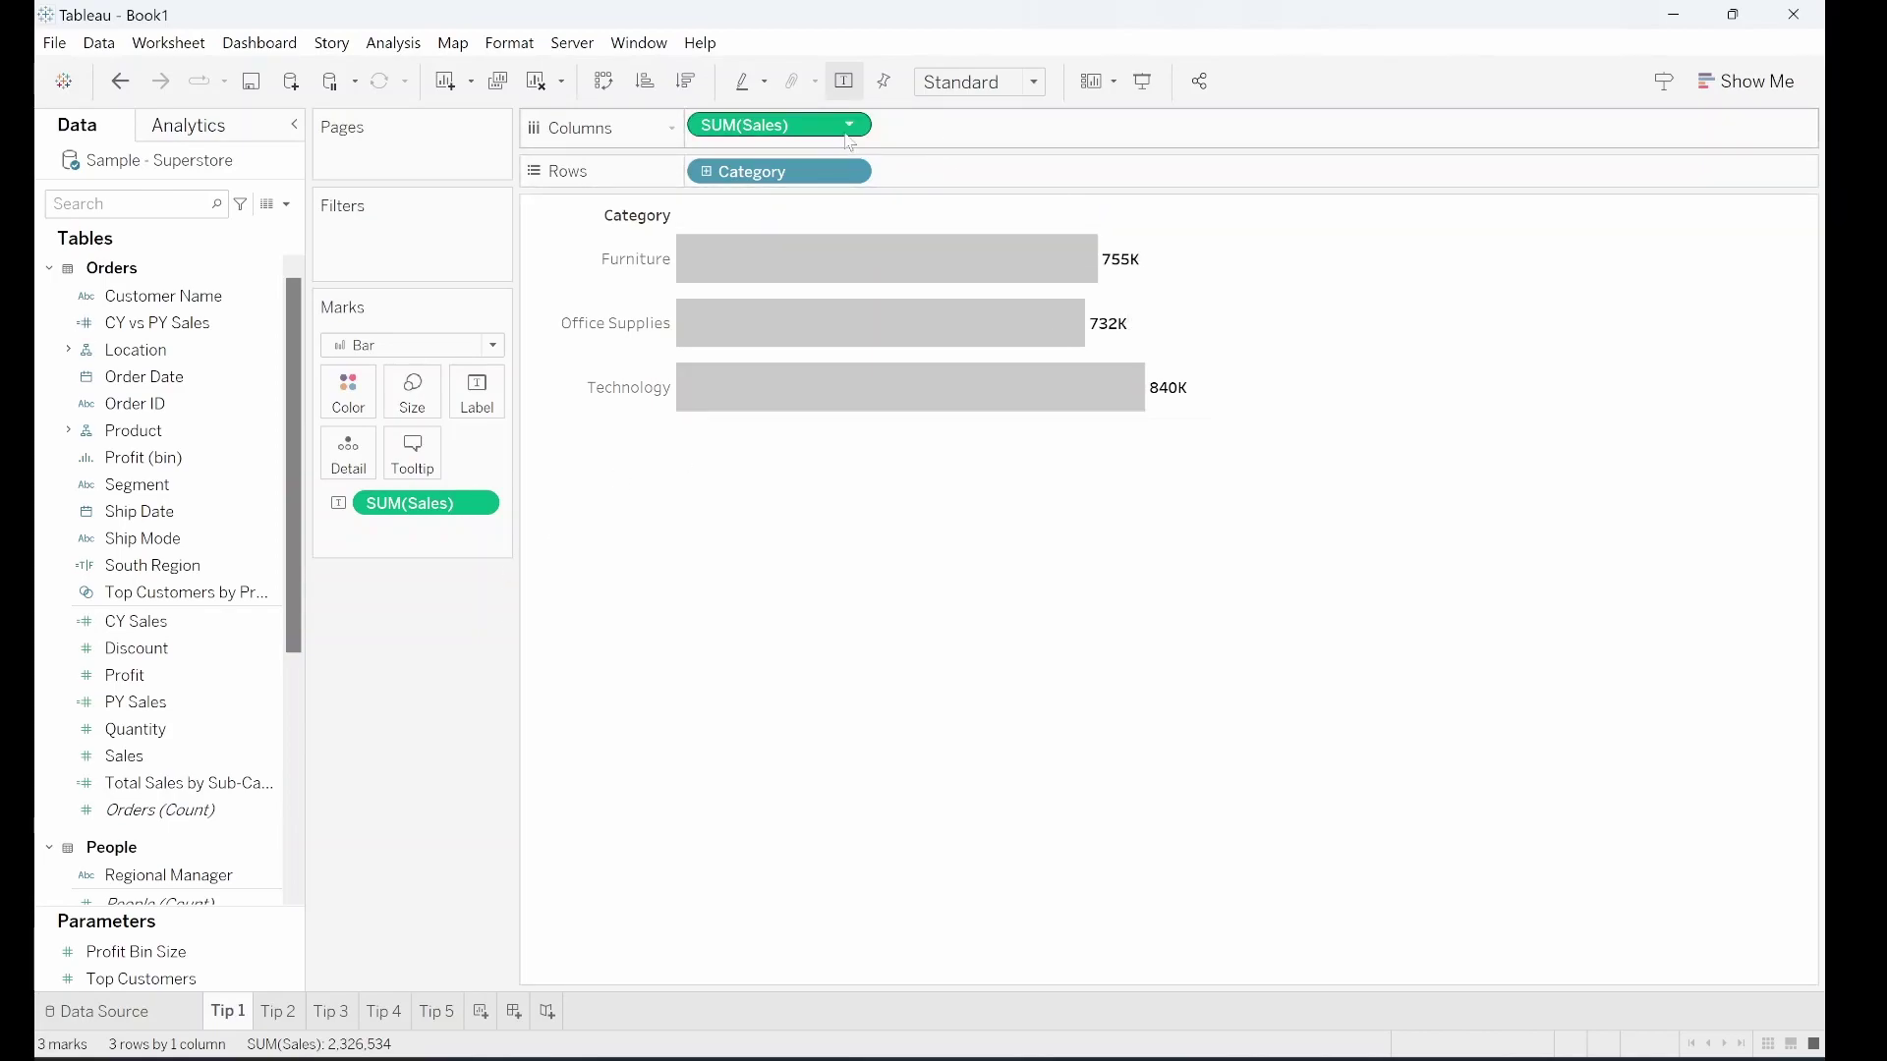
- Duplicate SUM(Sales) on Columns and remove the labels from the second SUM(Sales) bars
left_click_drag(830, 128, 968, 128)
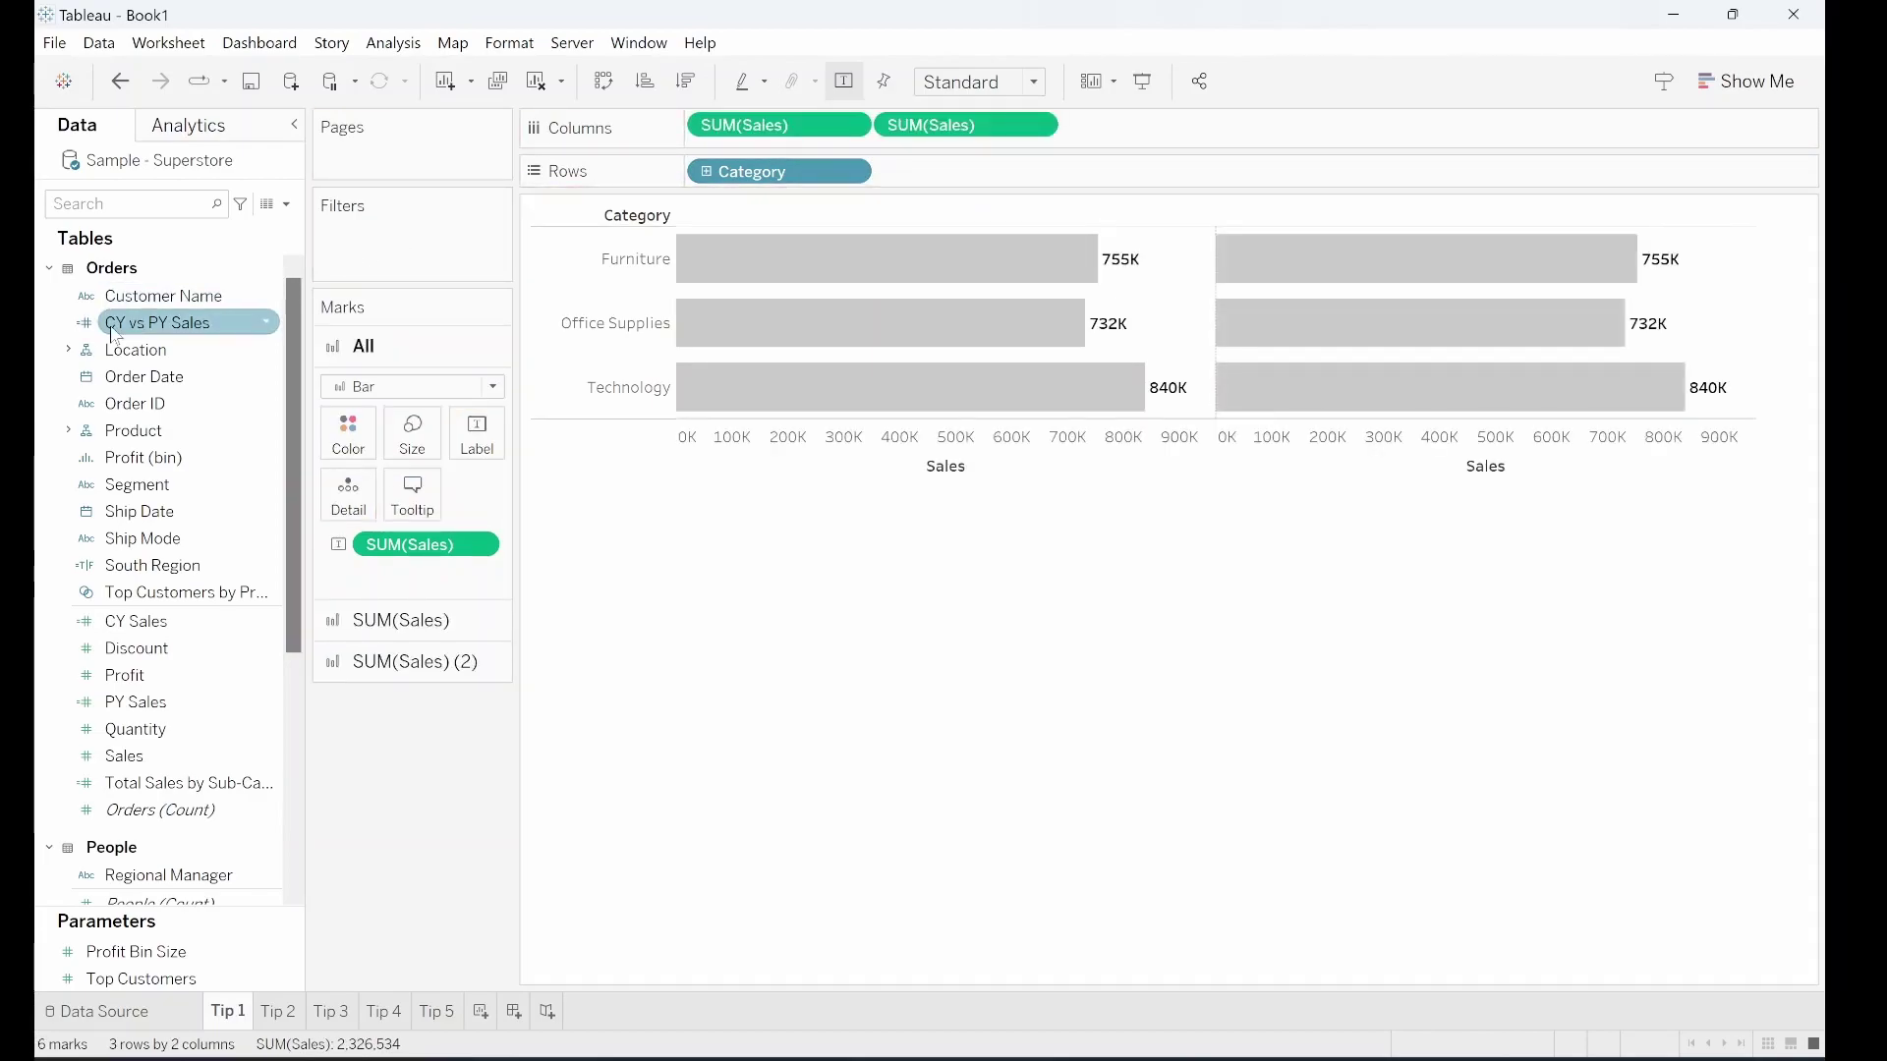
left_click(370, 665)
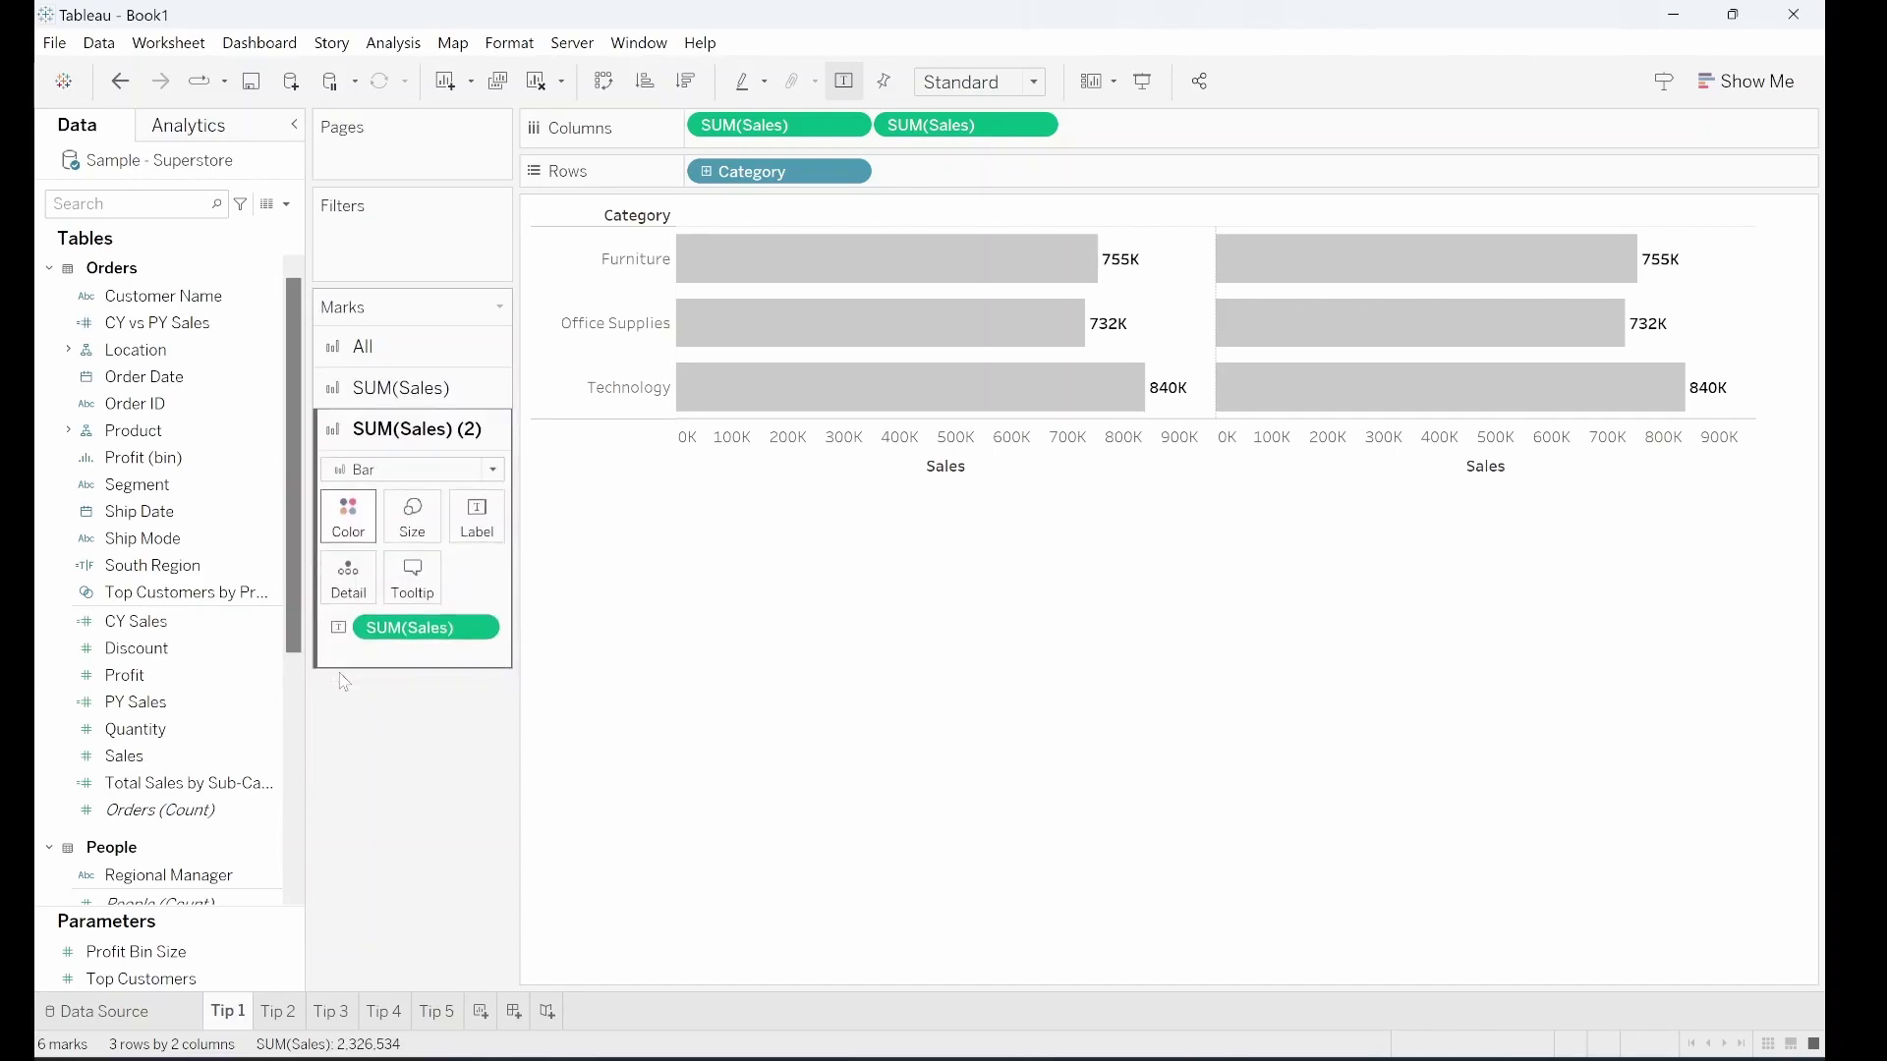
left_click_drag(422, 625, 386, 783)
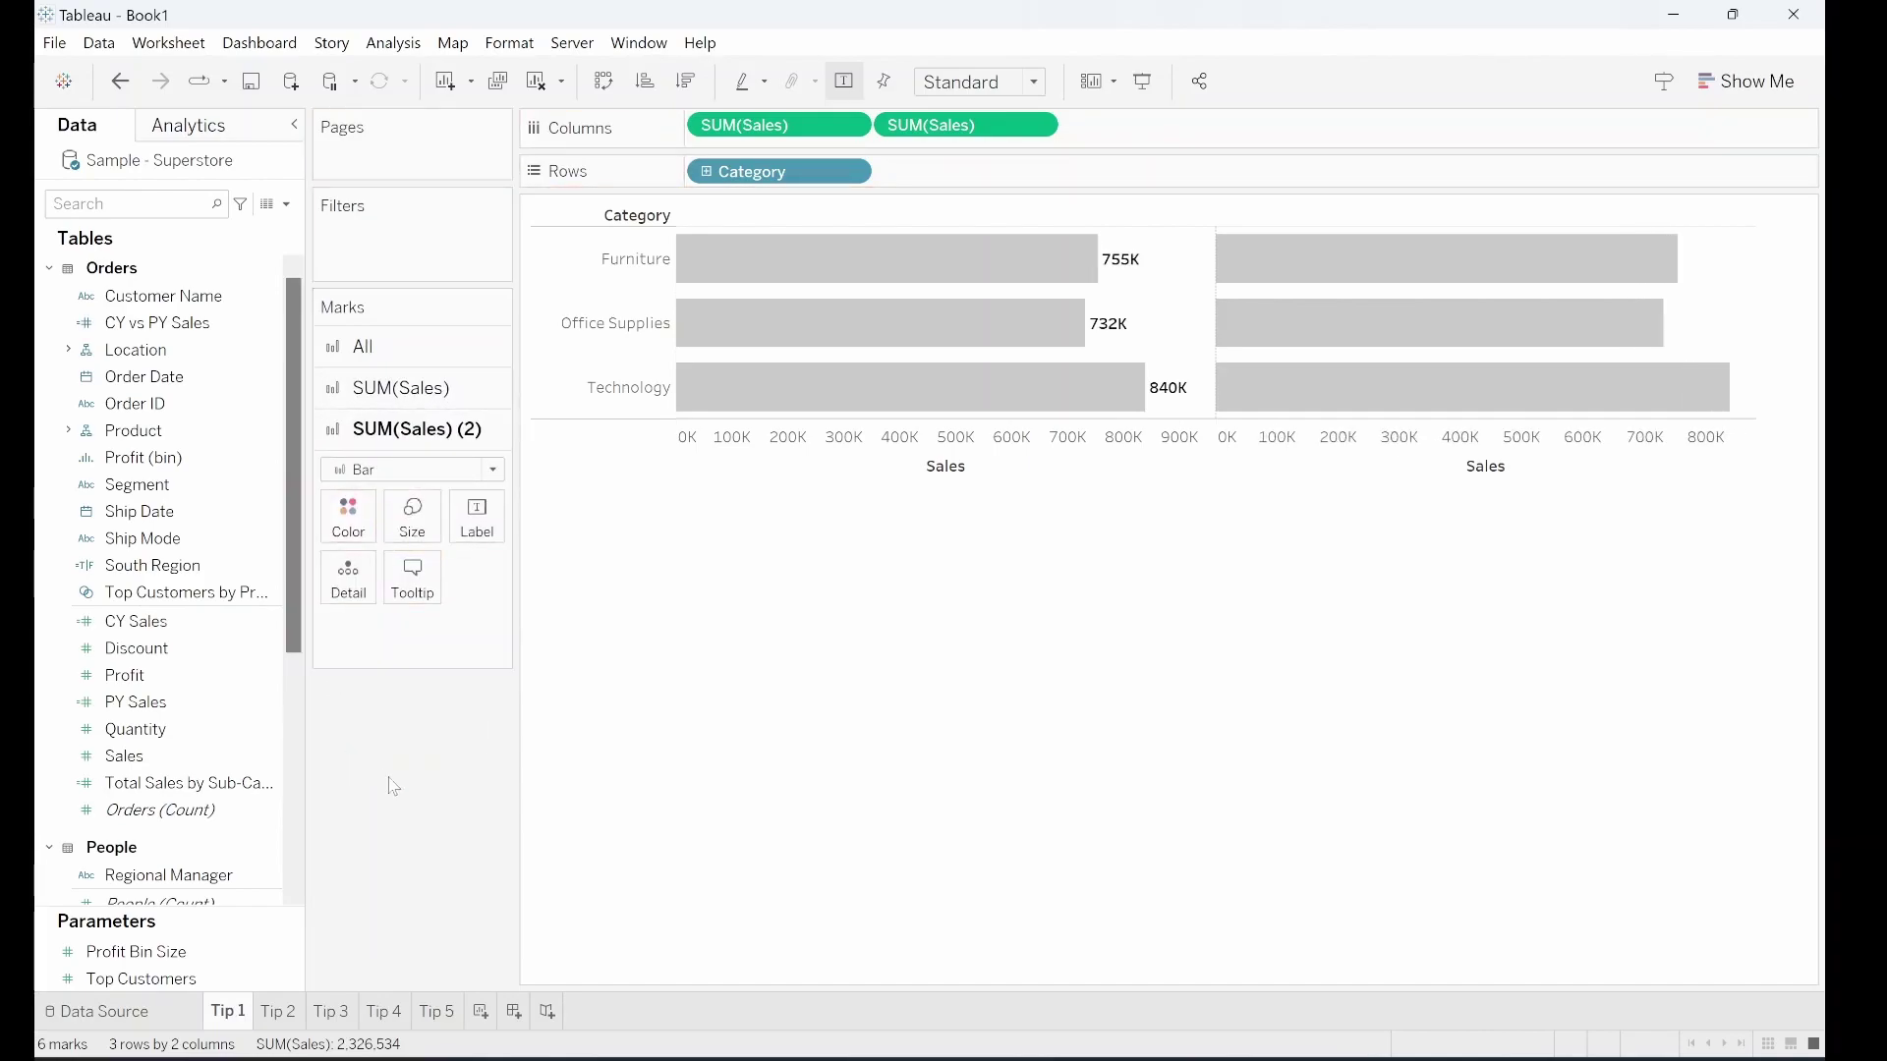
- Put both Sales measures on a synchronized dual axis and hide the axis headers
right_click(1471, 430)
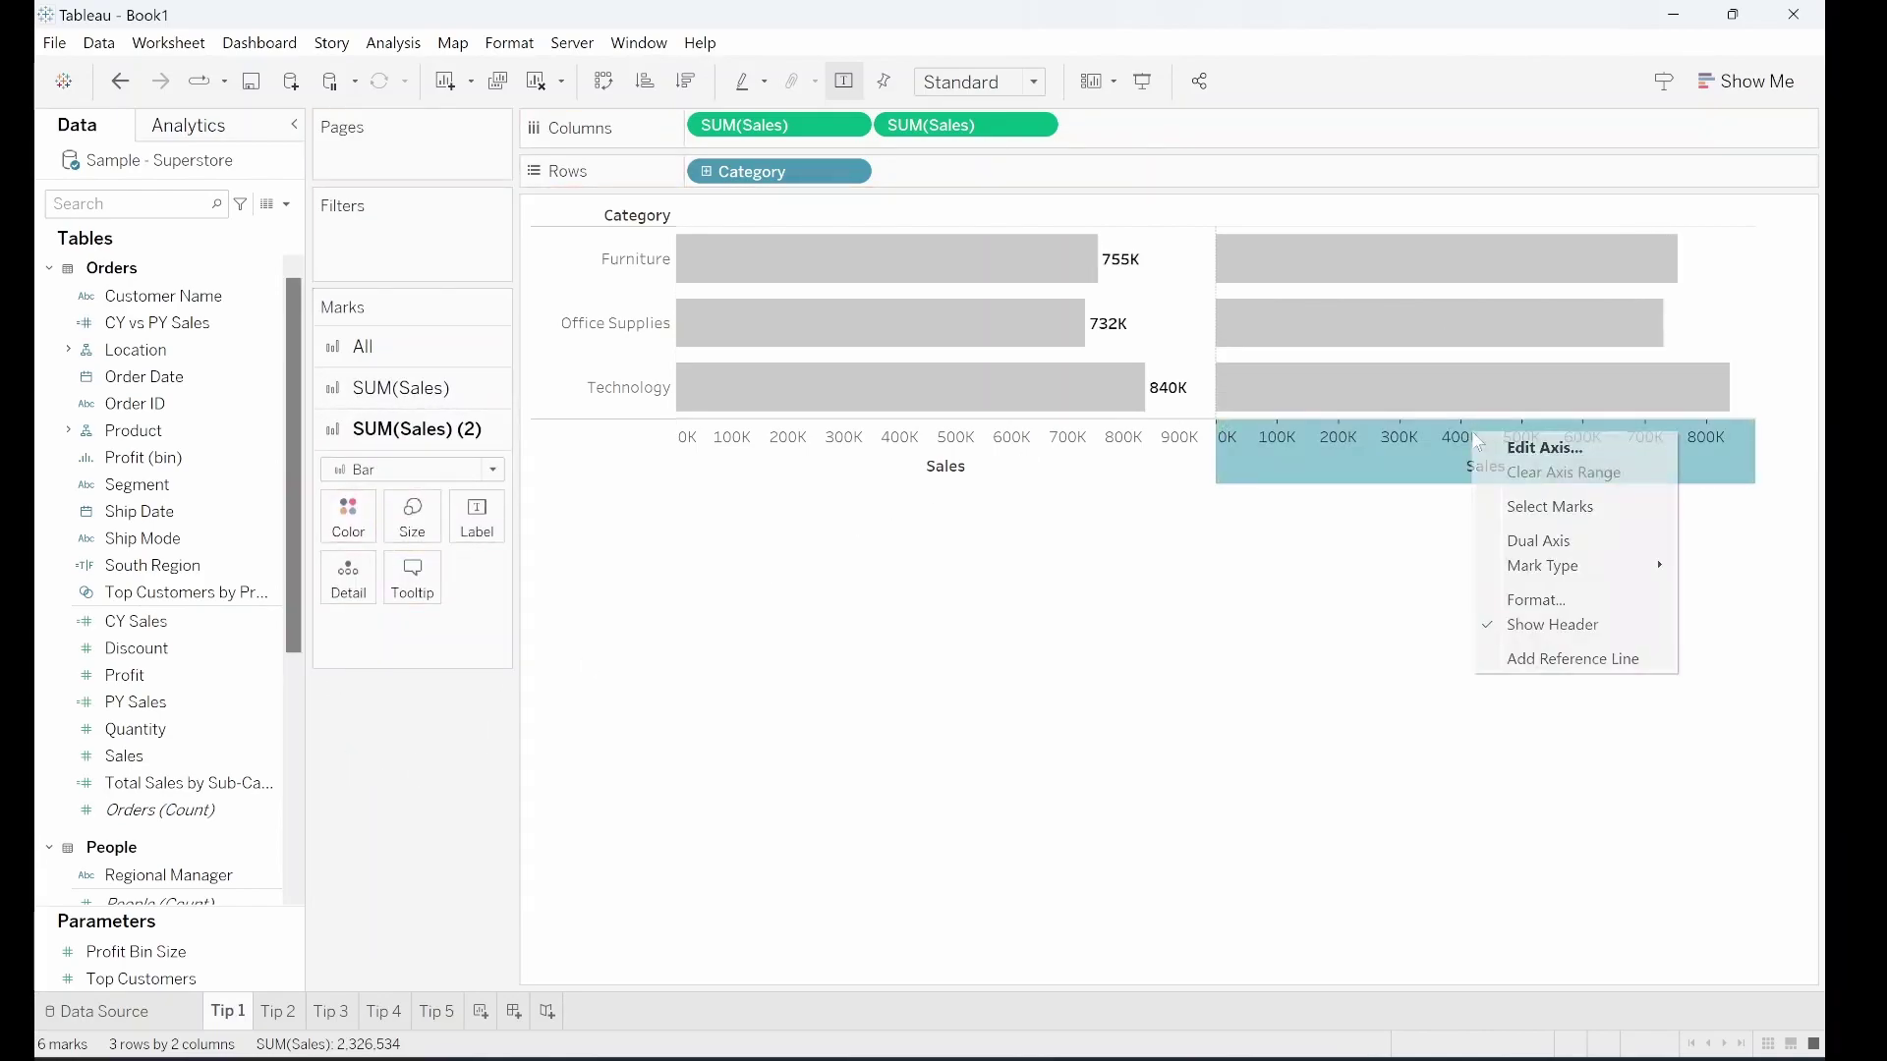
left_click(1538, 540)
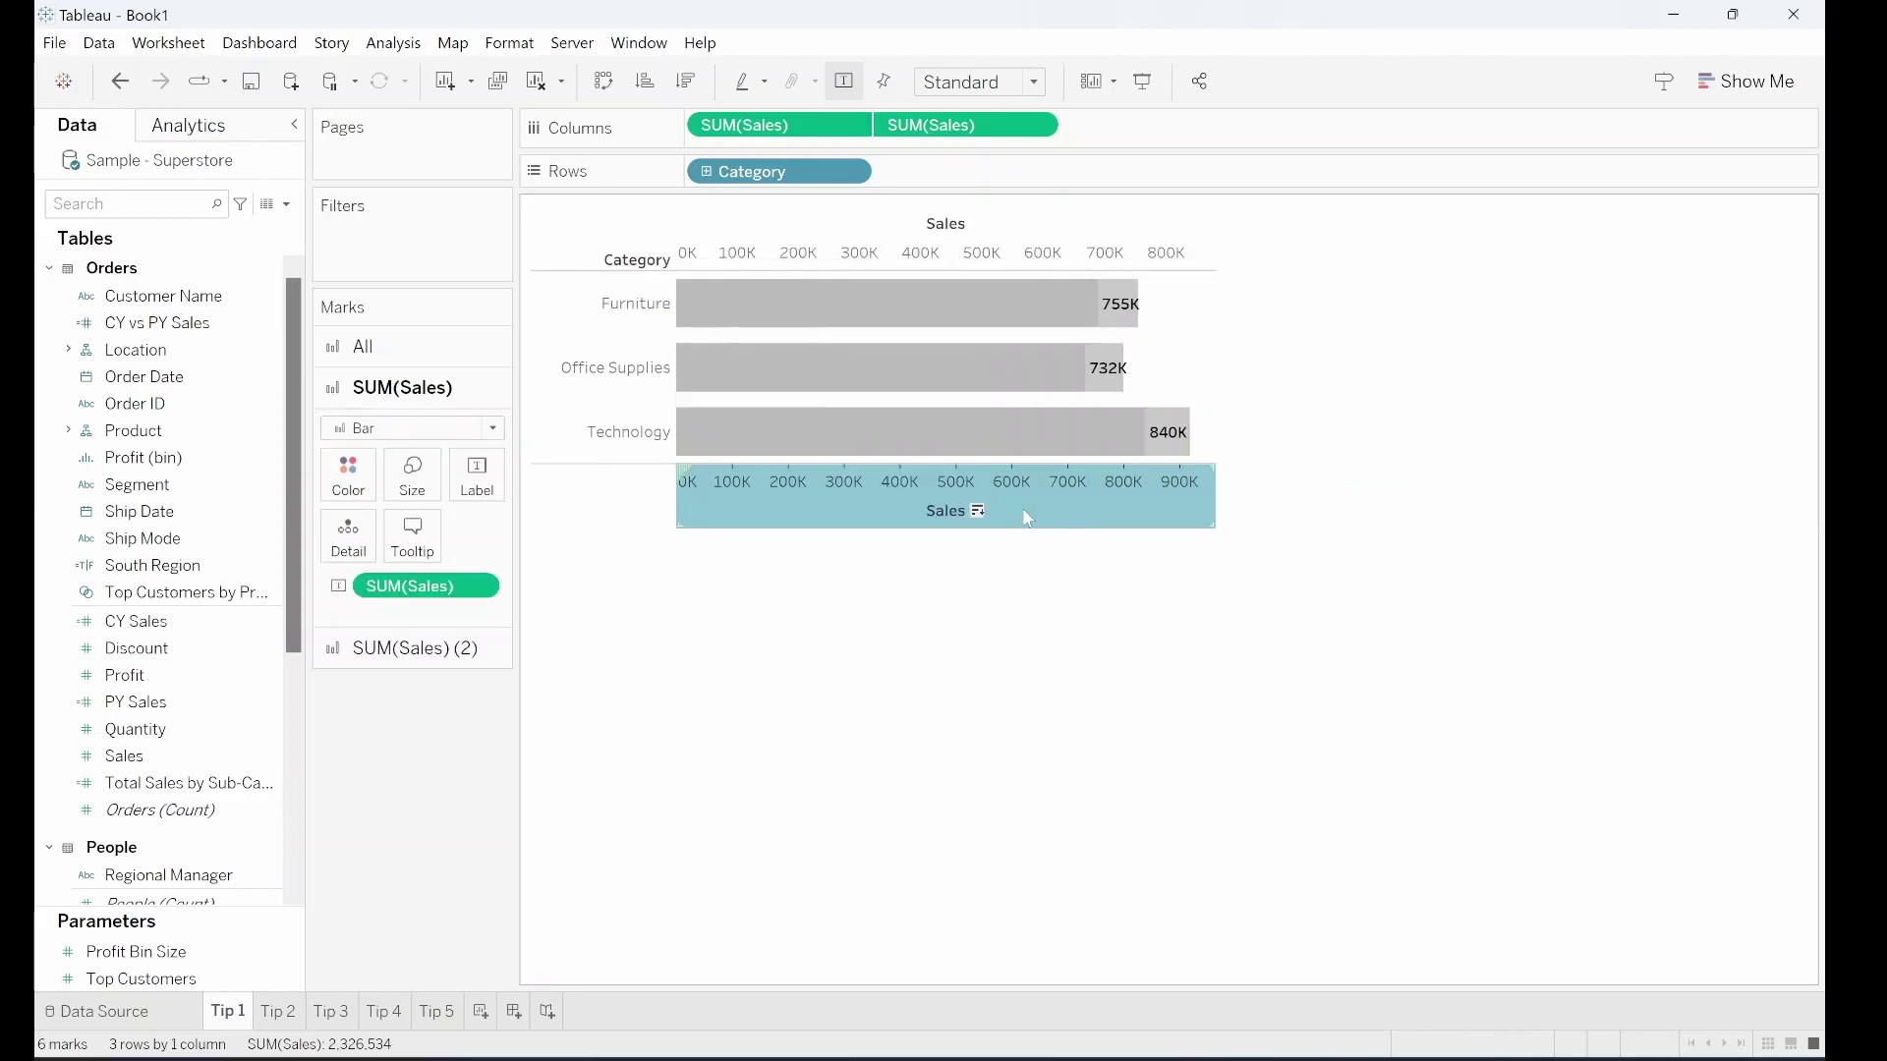
right_click(1025, 518)
left_click(1076, 613)
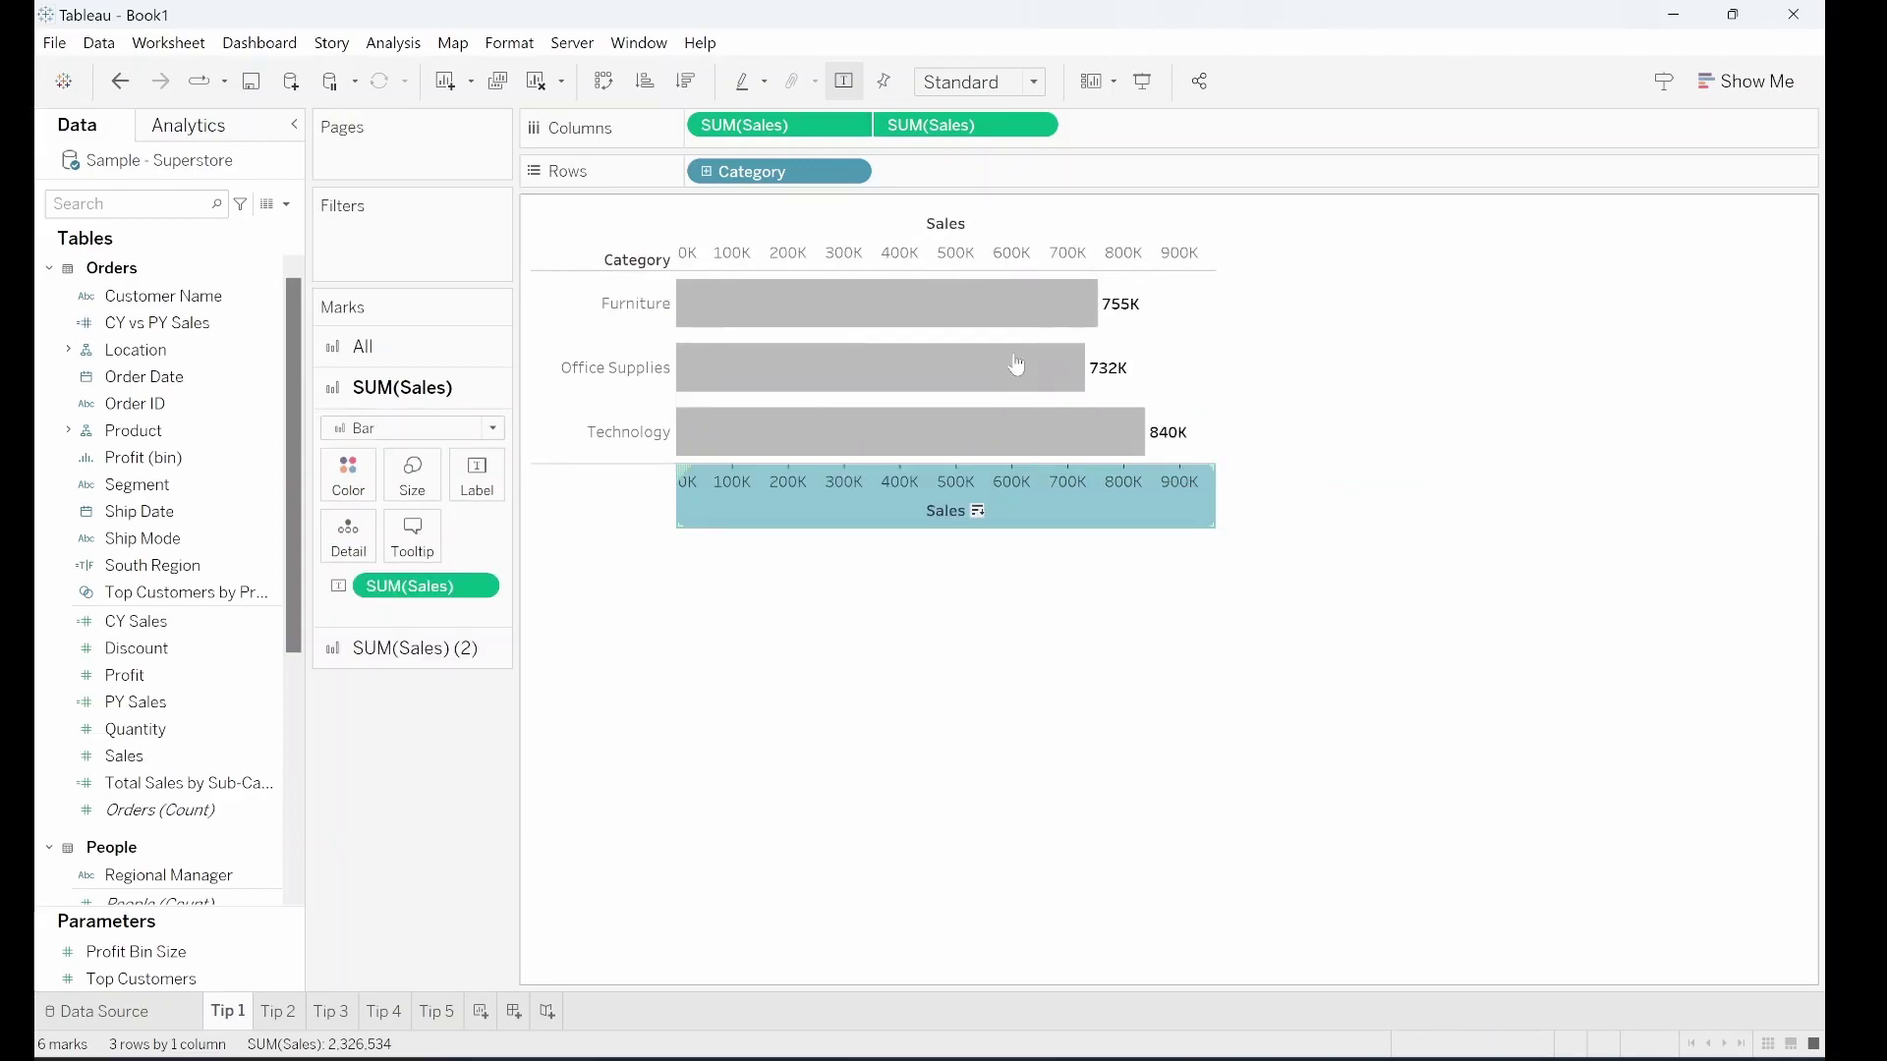
right_click(1034, 251)
left_click(1091, 493)
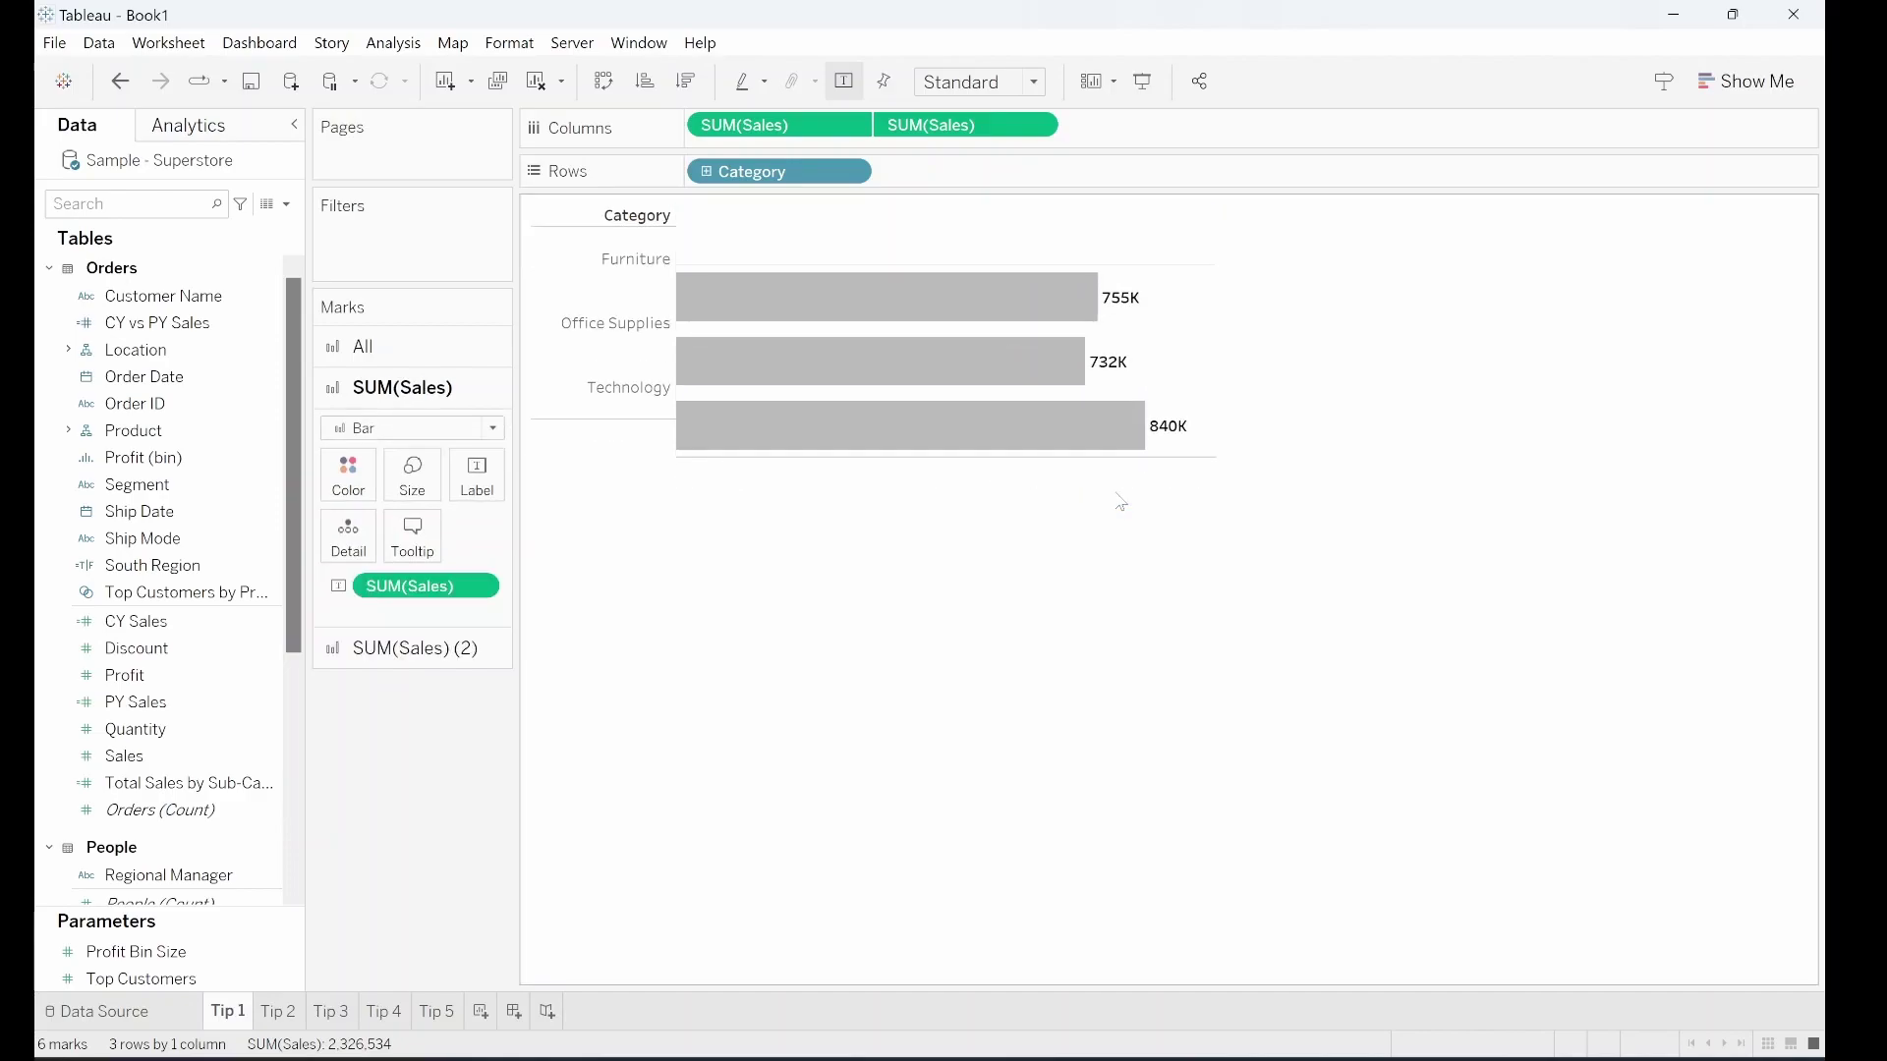
- Make SUM(Sales) (2) Gantt Bar marks in dark grey at 100% opacity
left_click(403, 649)
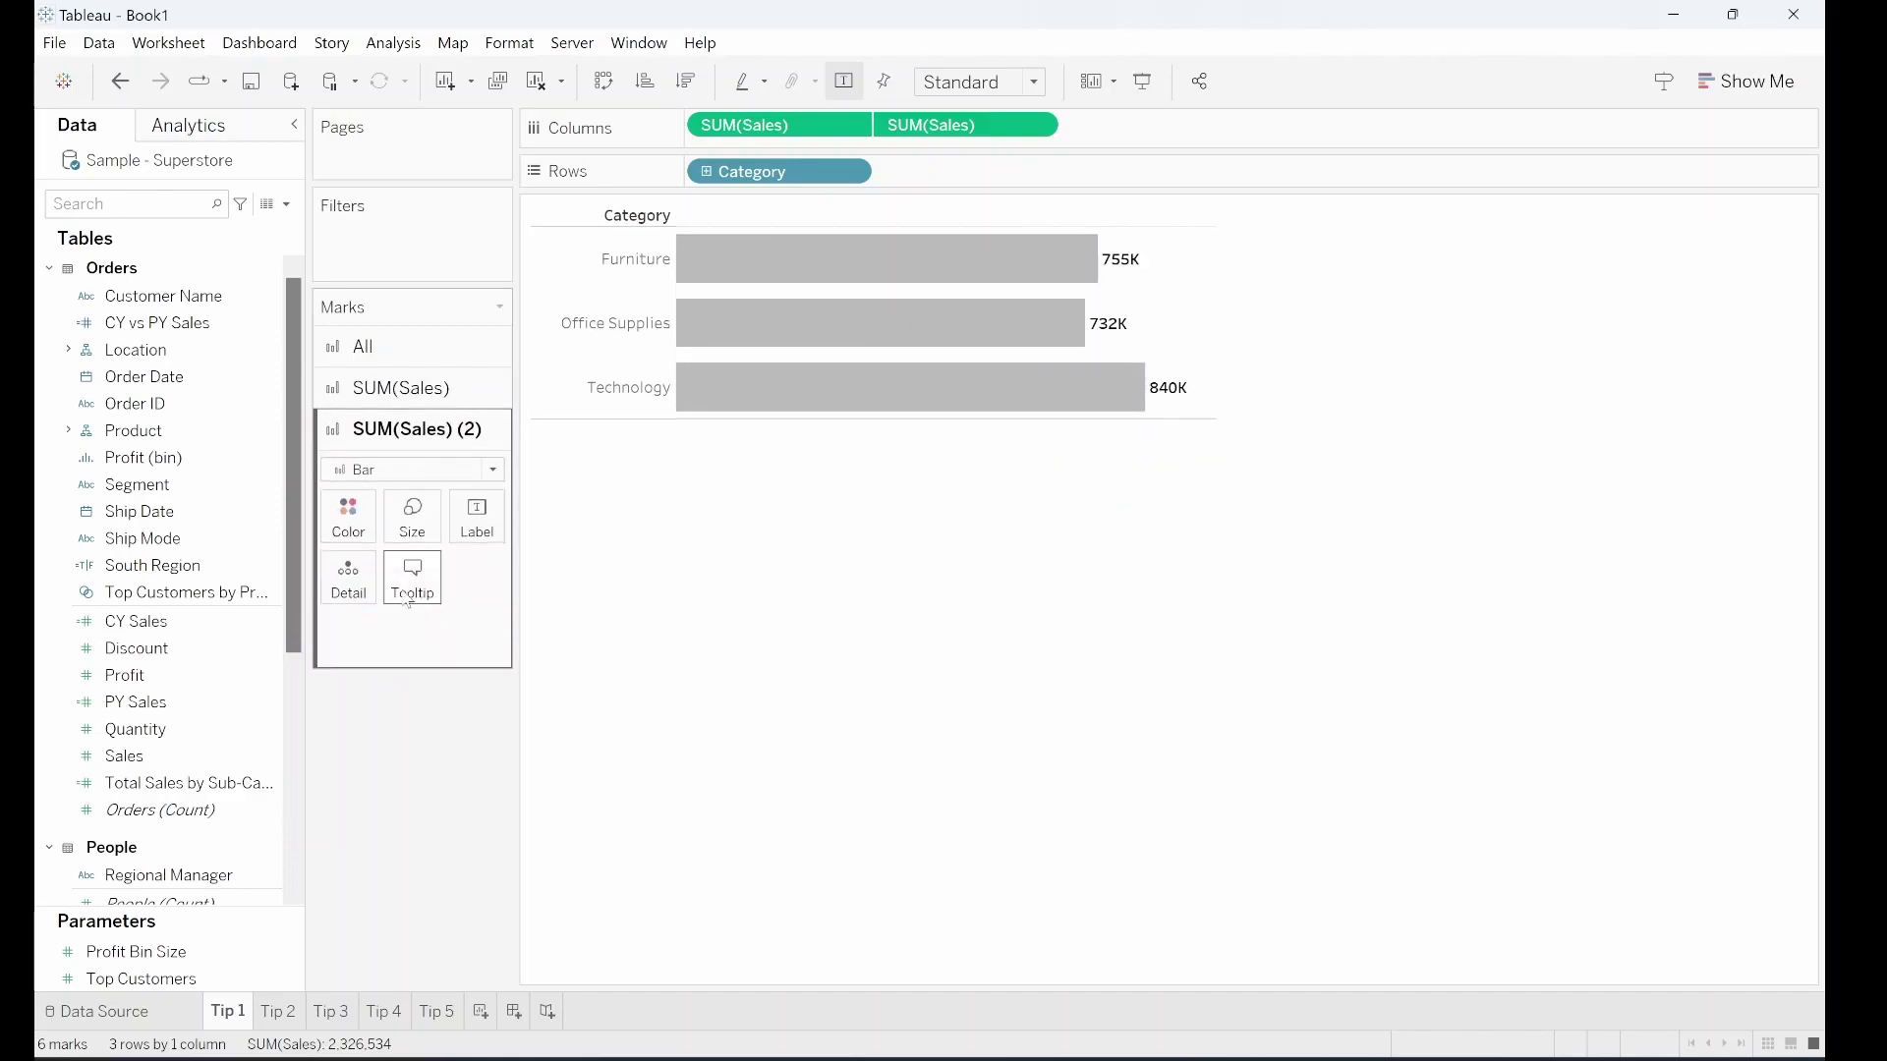
left_click(383, 472)
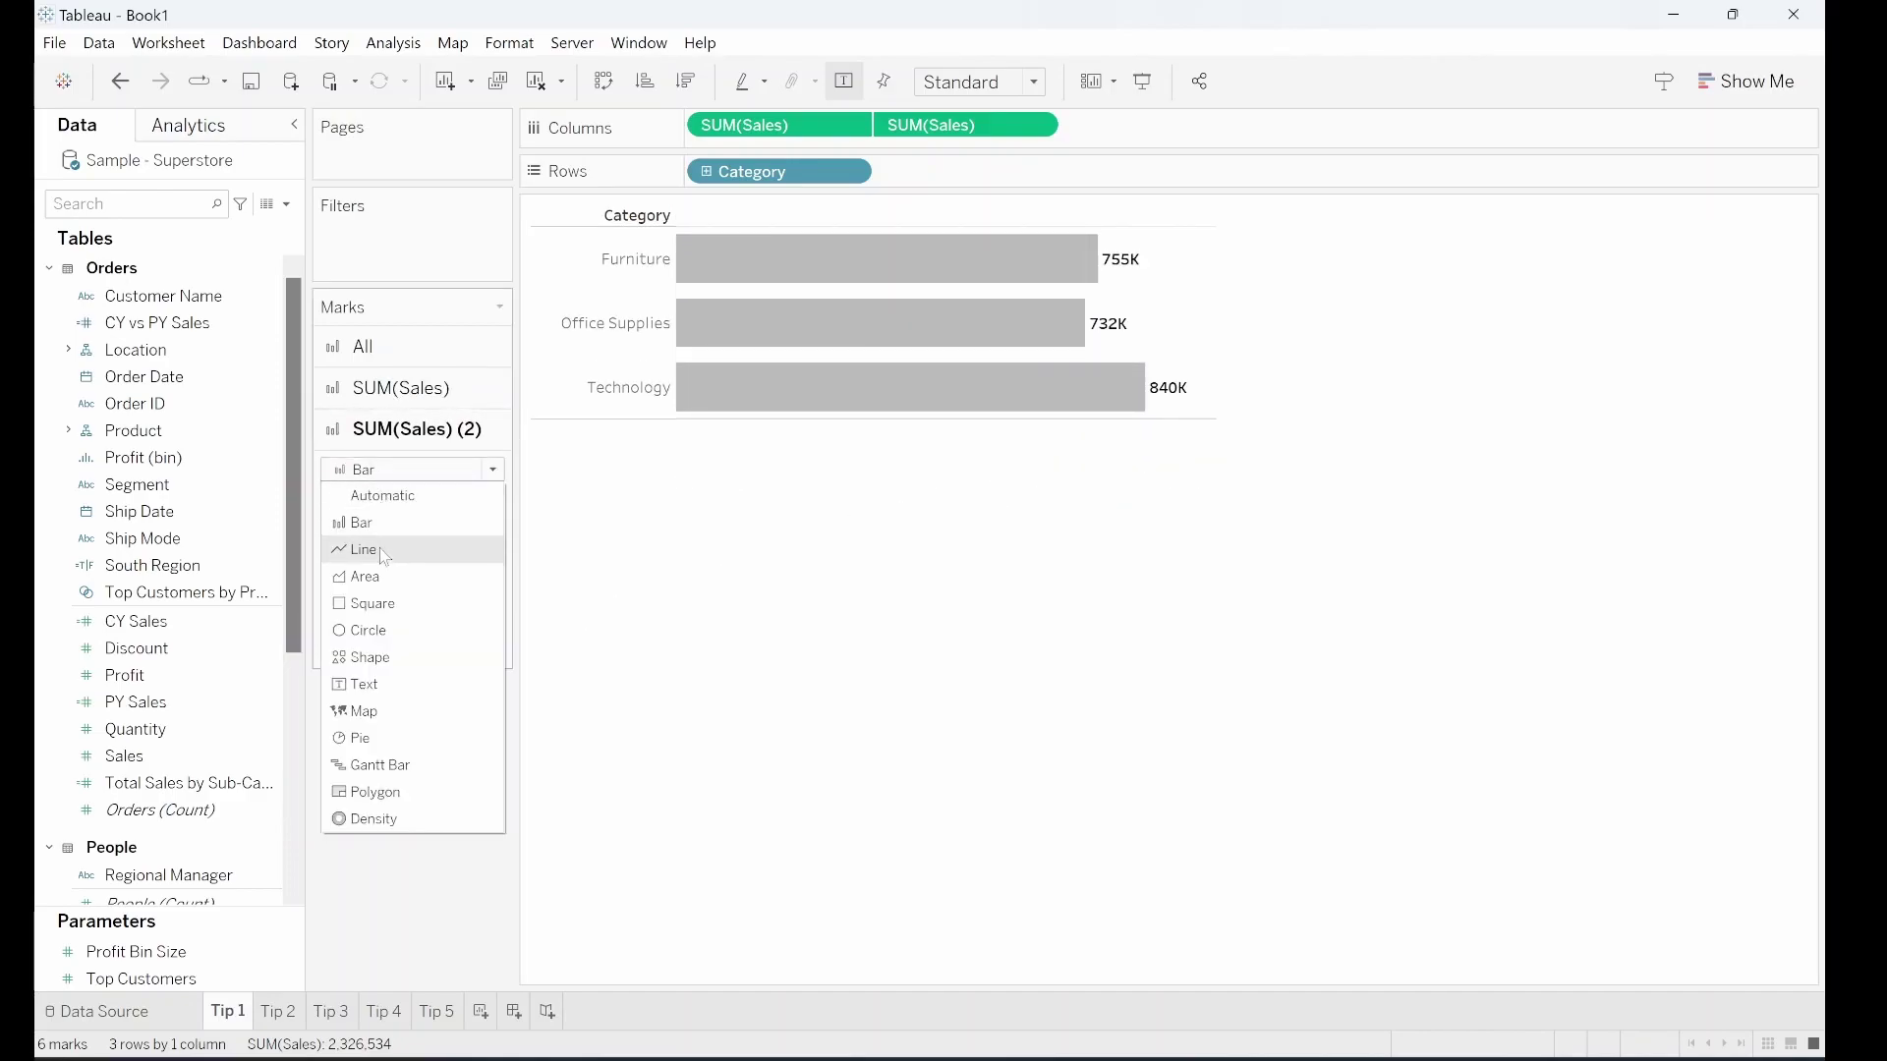
left_click(390, 765)
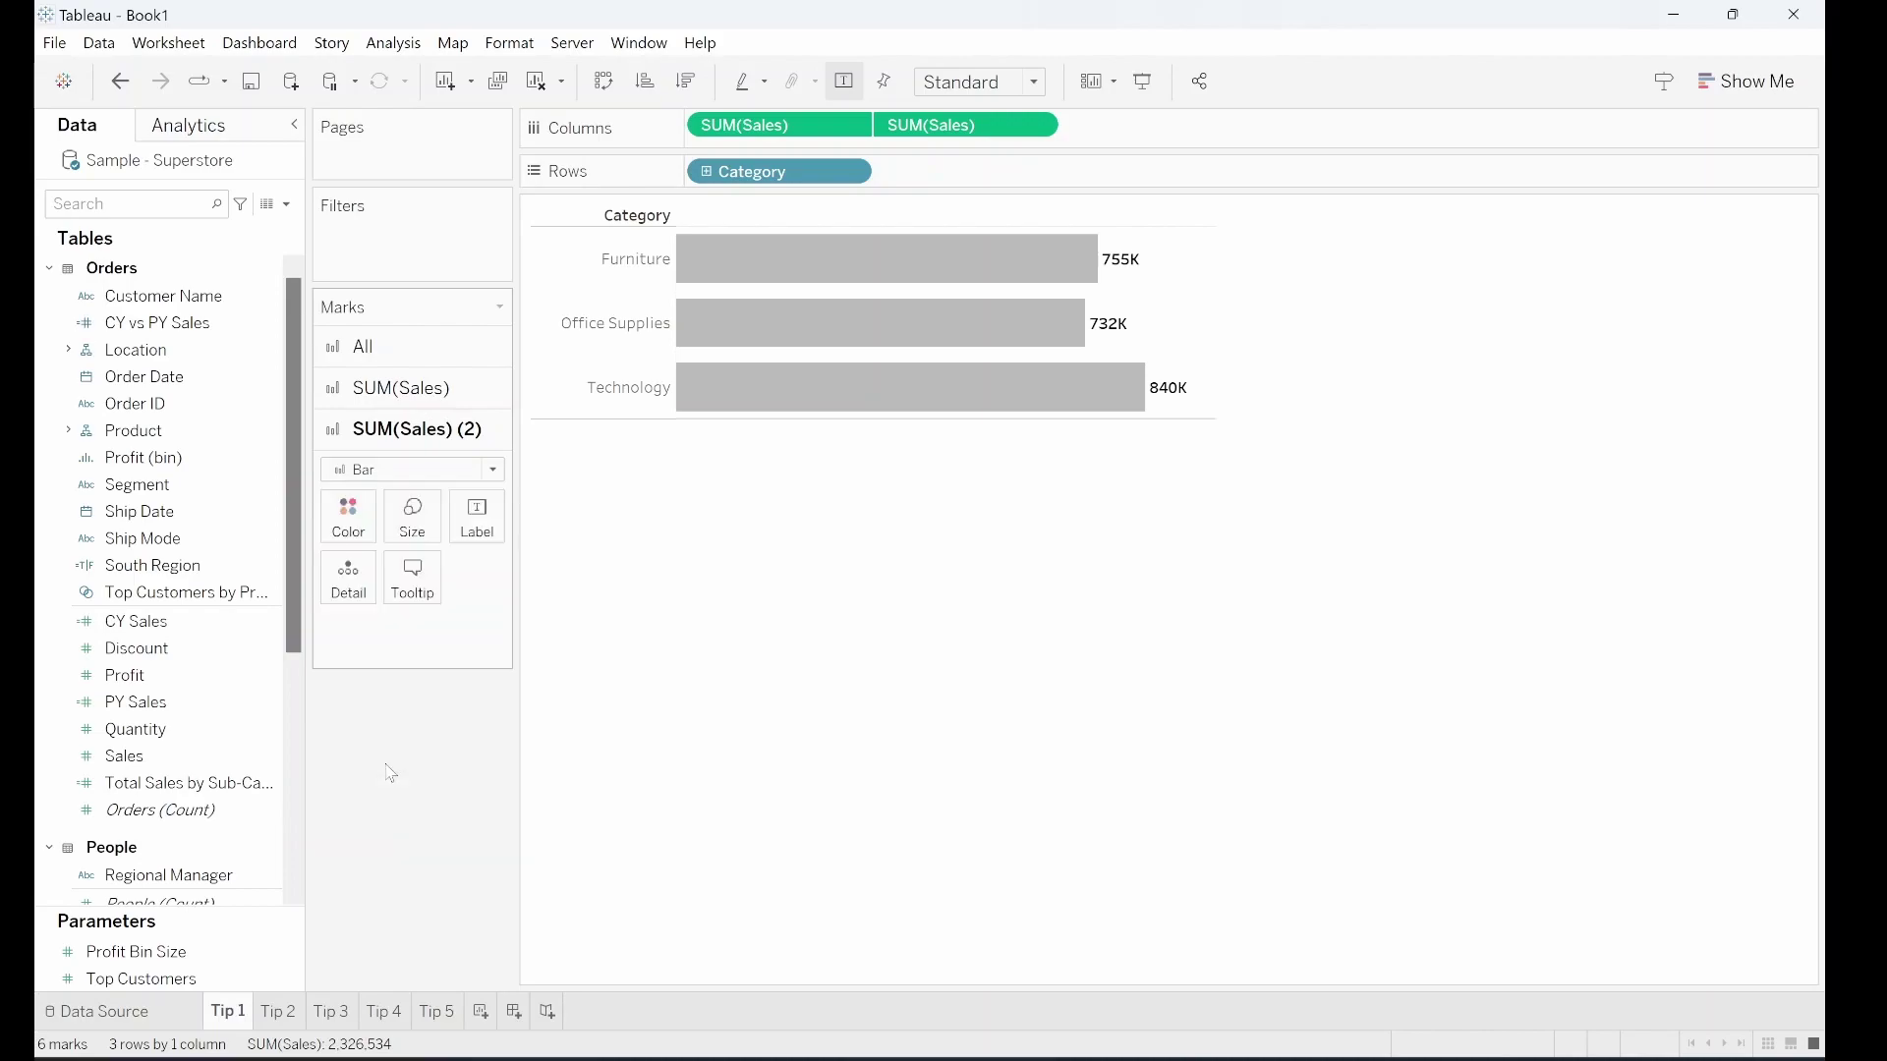
left_click(348, 516)
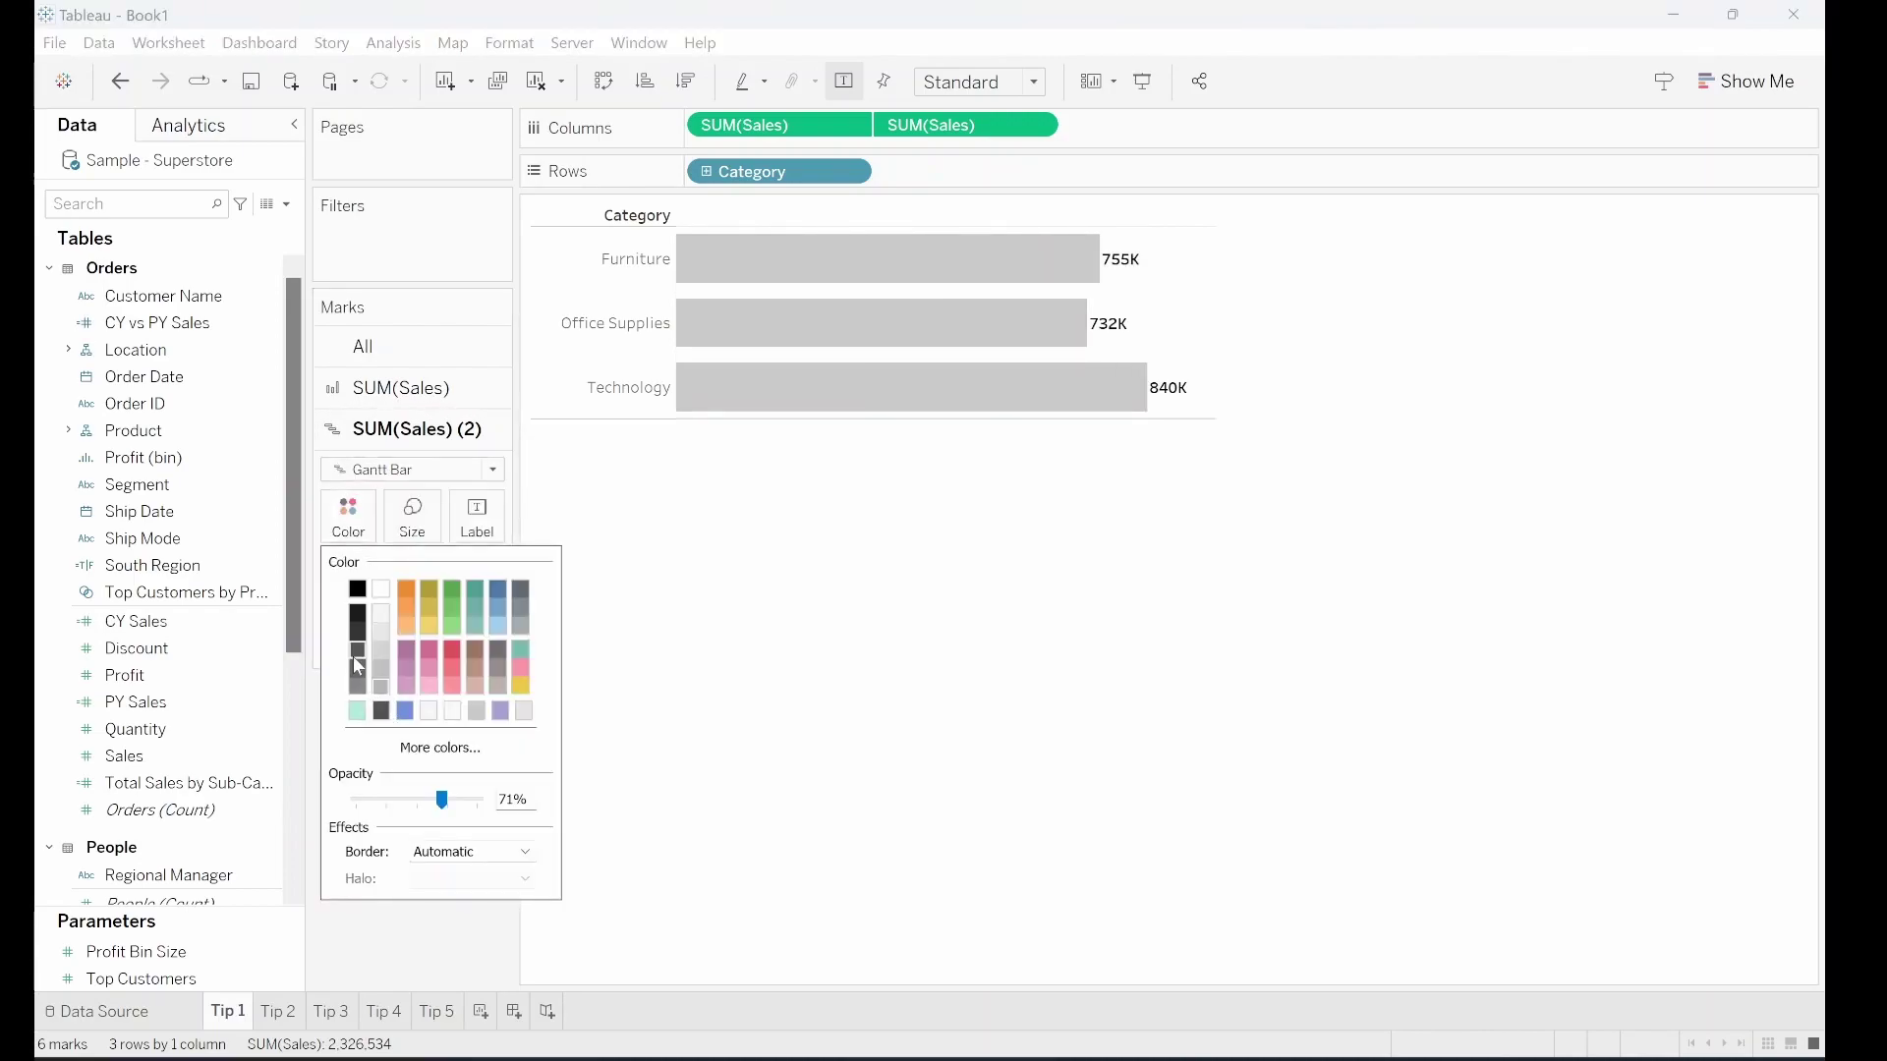
left_click(357, 630)
left_click_drag(437, 805, 478, 801)
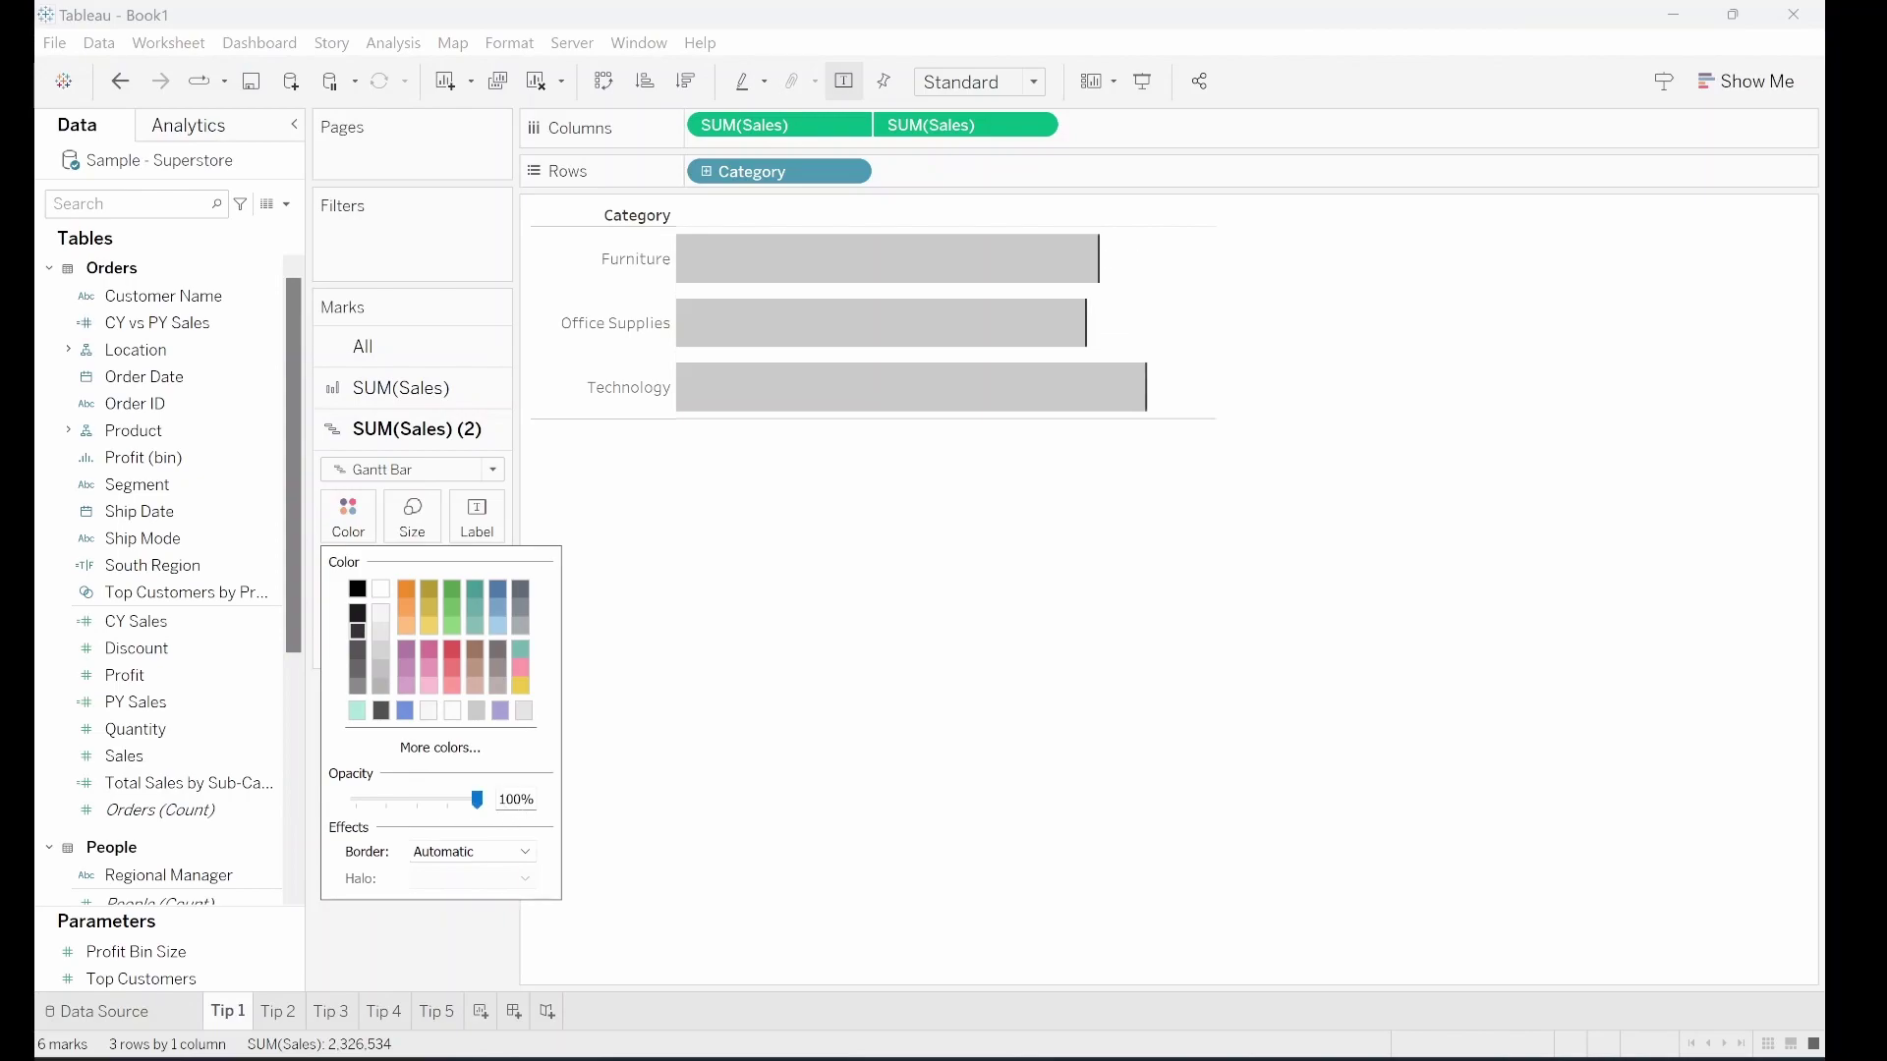
left_click(873, 631)
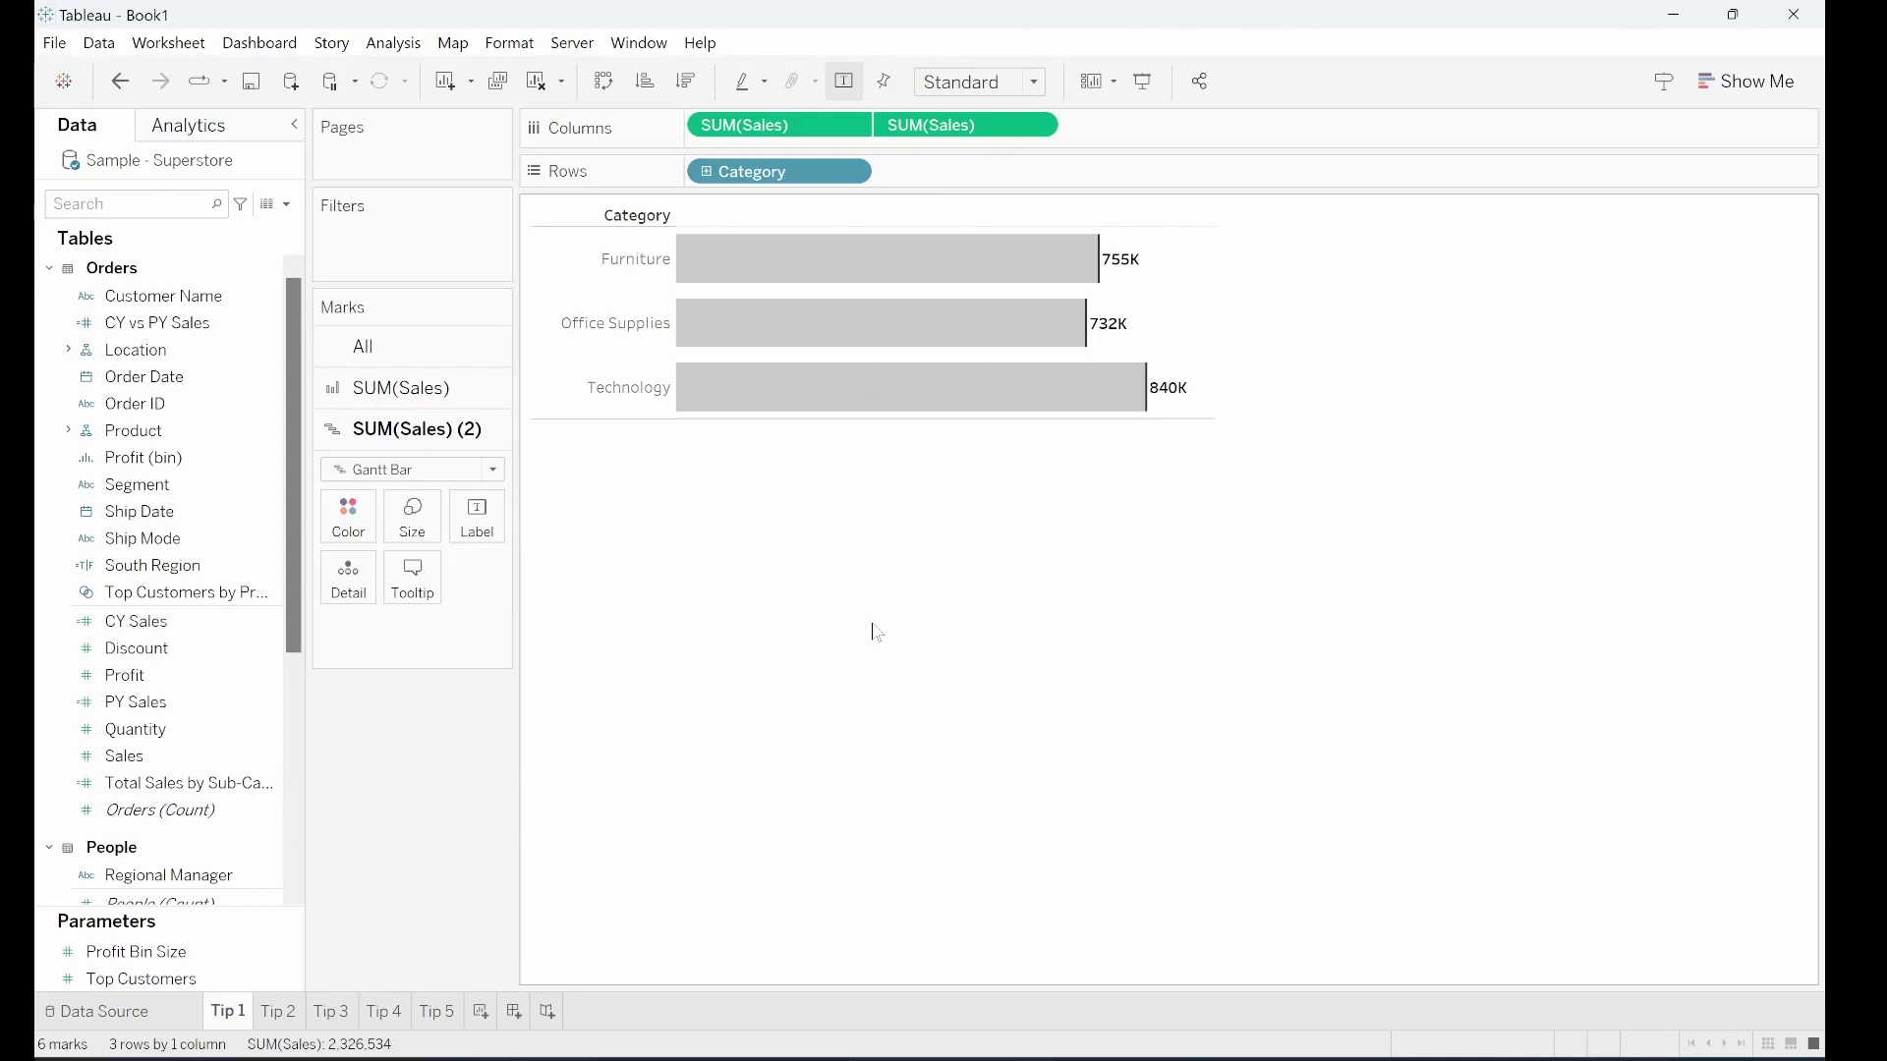
- On Tip 2, add an Average Line across the Sub-Category sales bars from the Analytics pane
left_click(271, 1015)
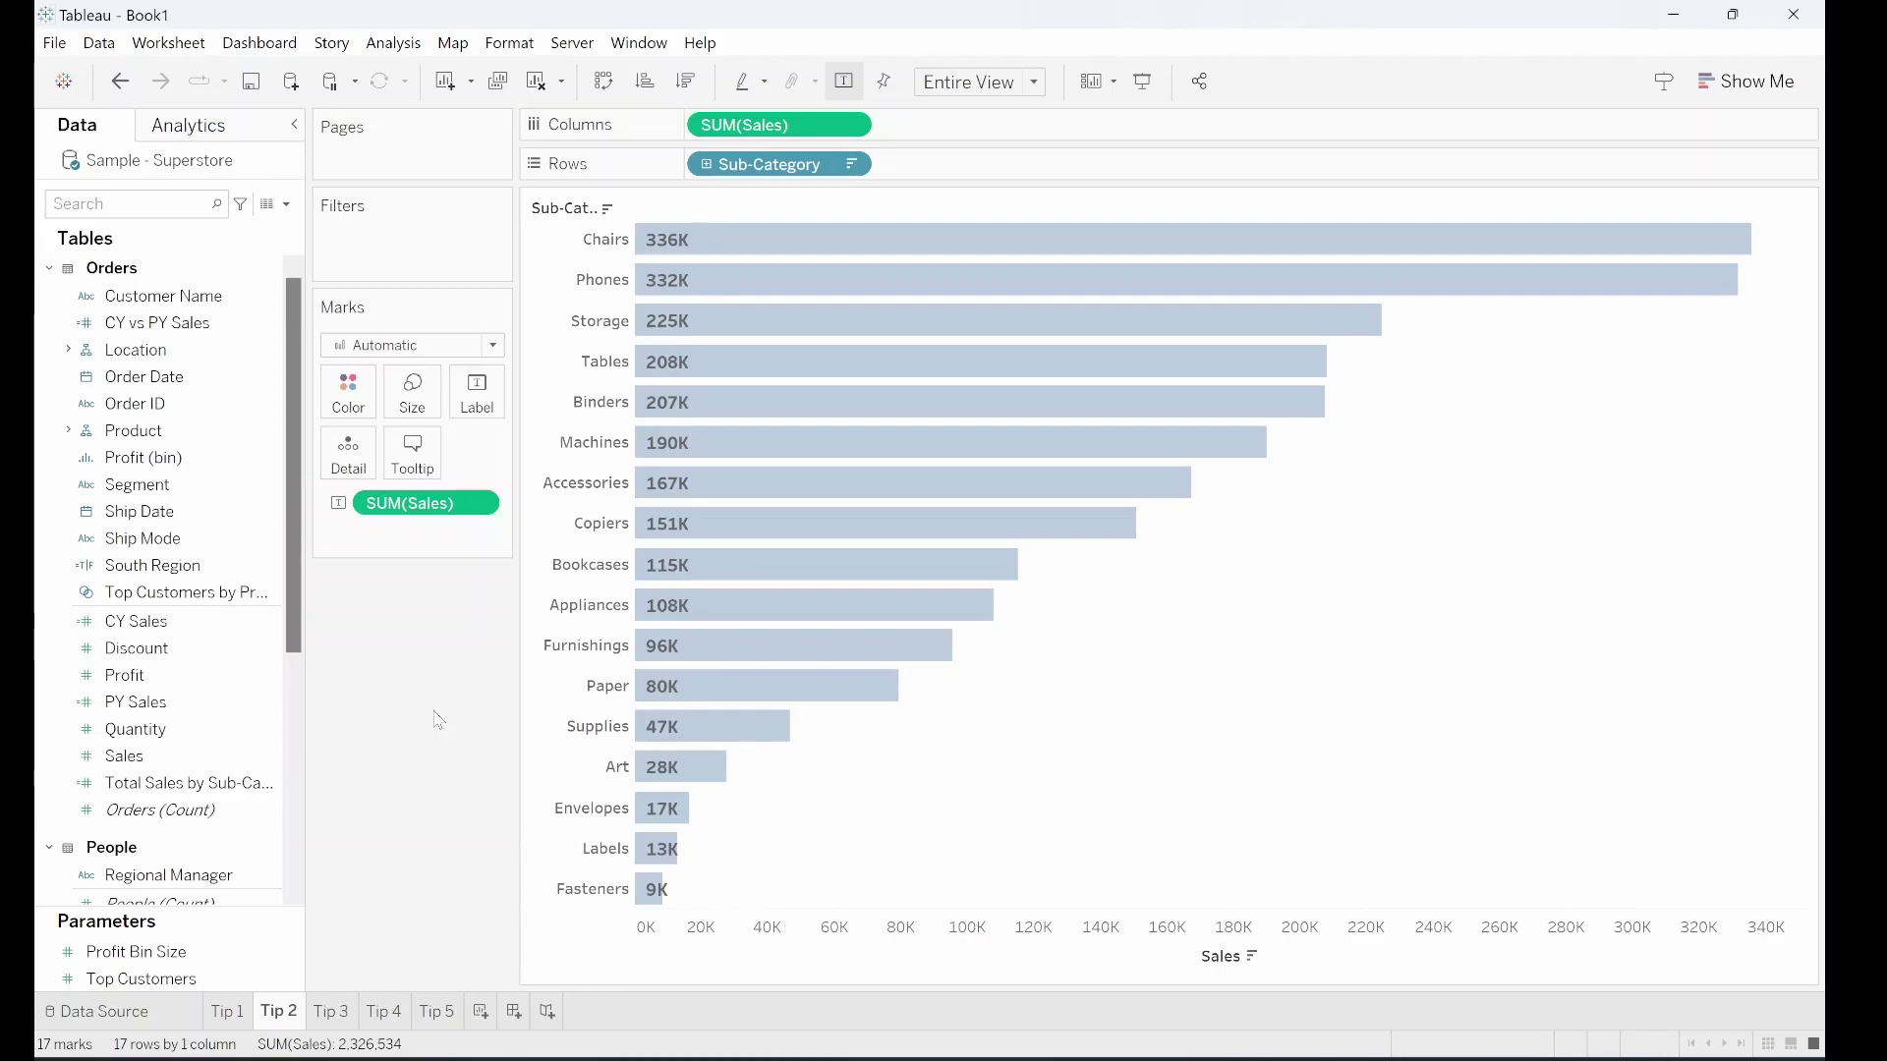
left_click(239, 125)
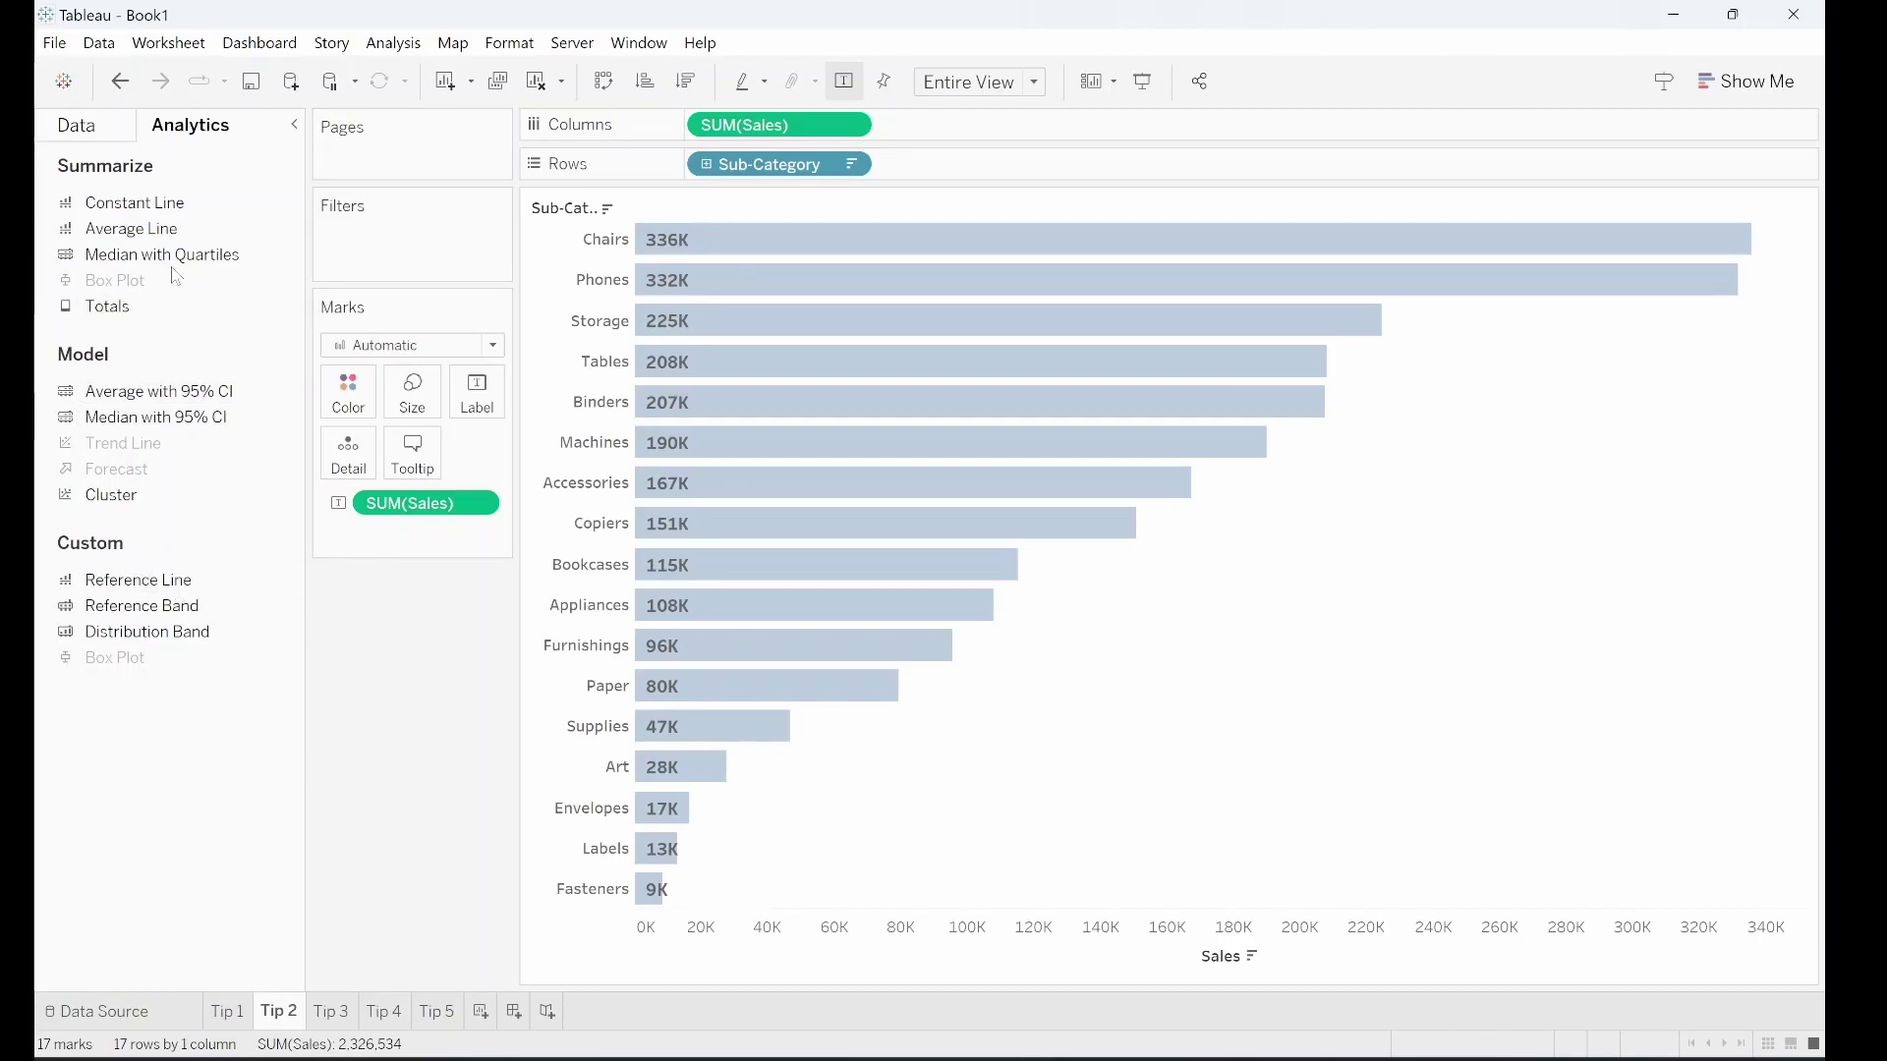
left_click_drag(177, 228, 751, 230)
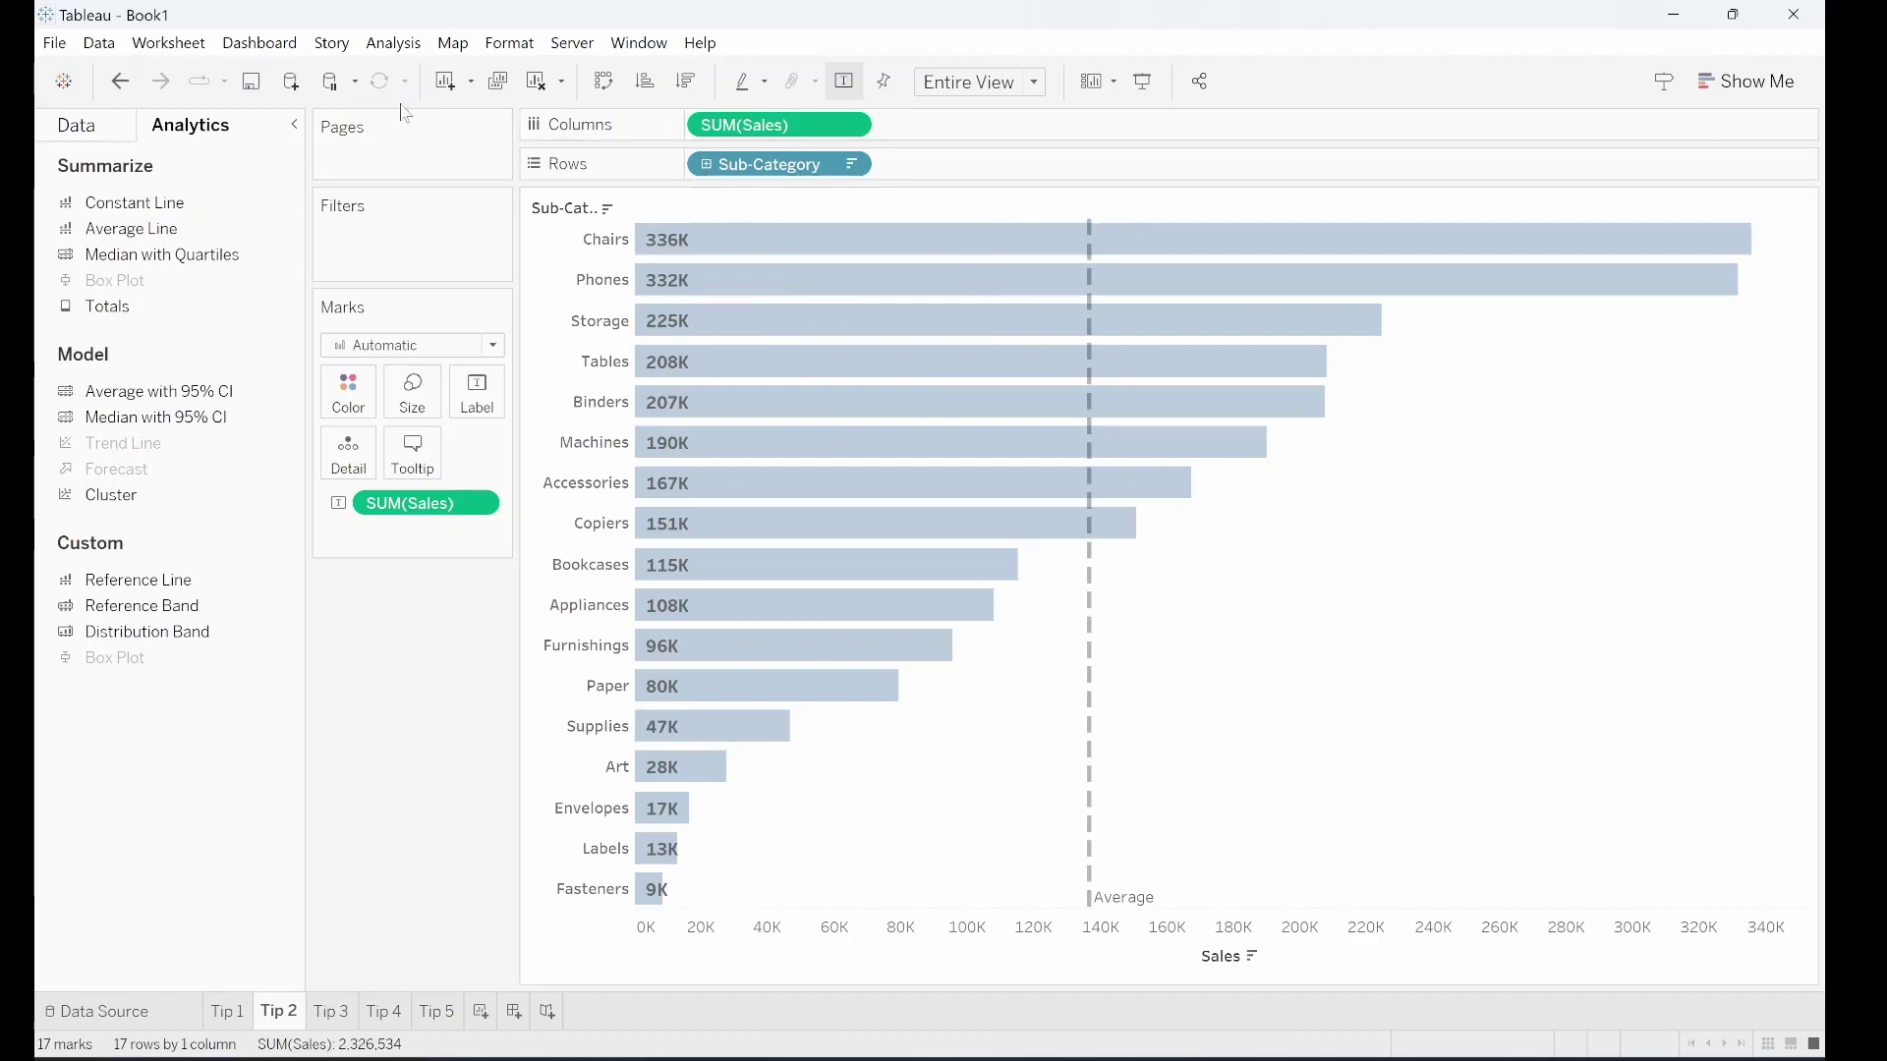
left_click(111, 134)
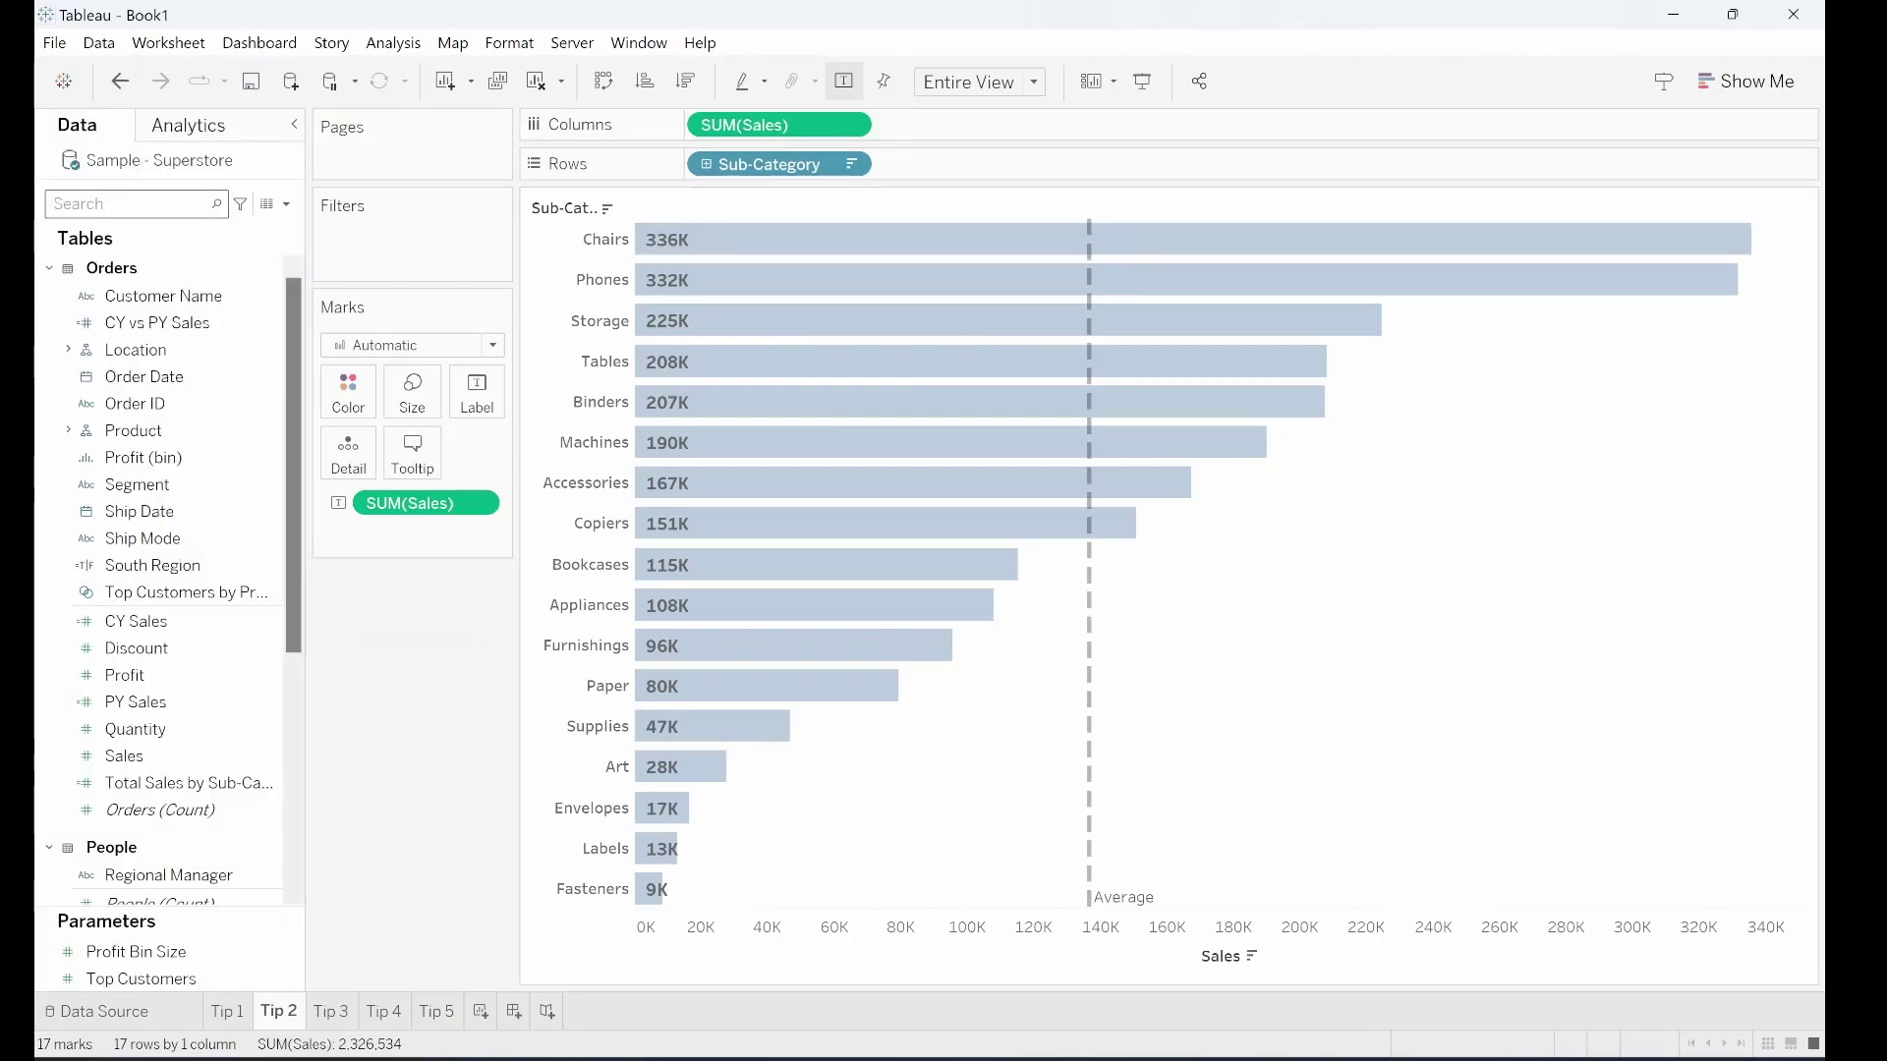
- Colour the Tip 2 bars by Sign of Average Total Sales, set to discrete
type("sign")
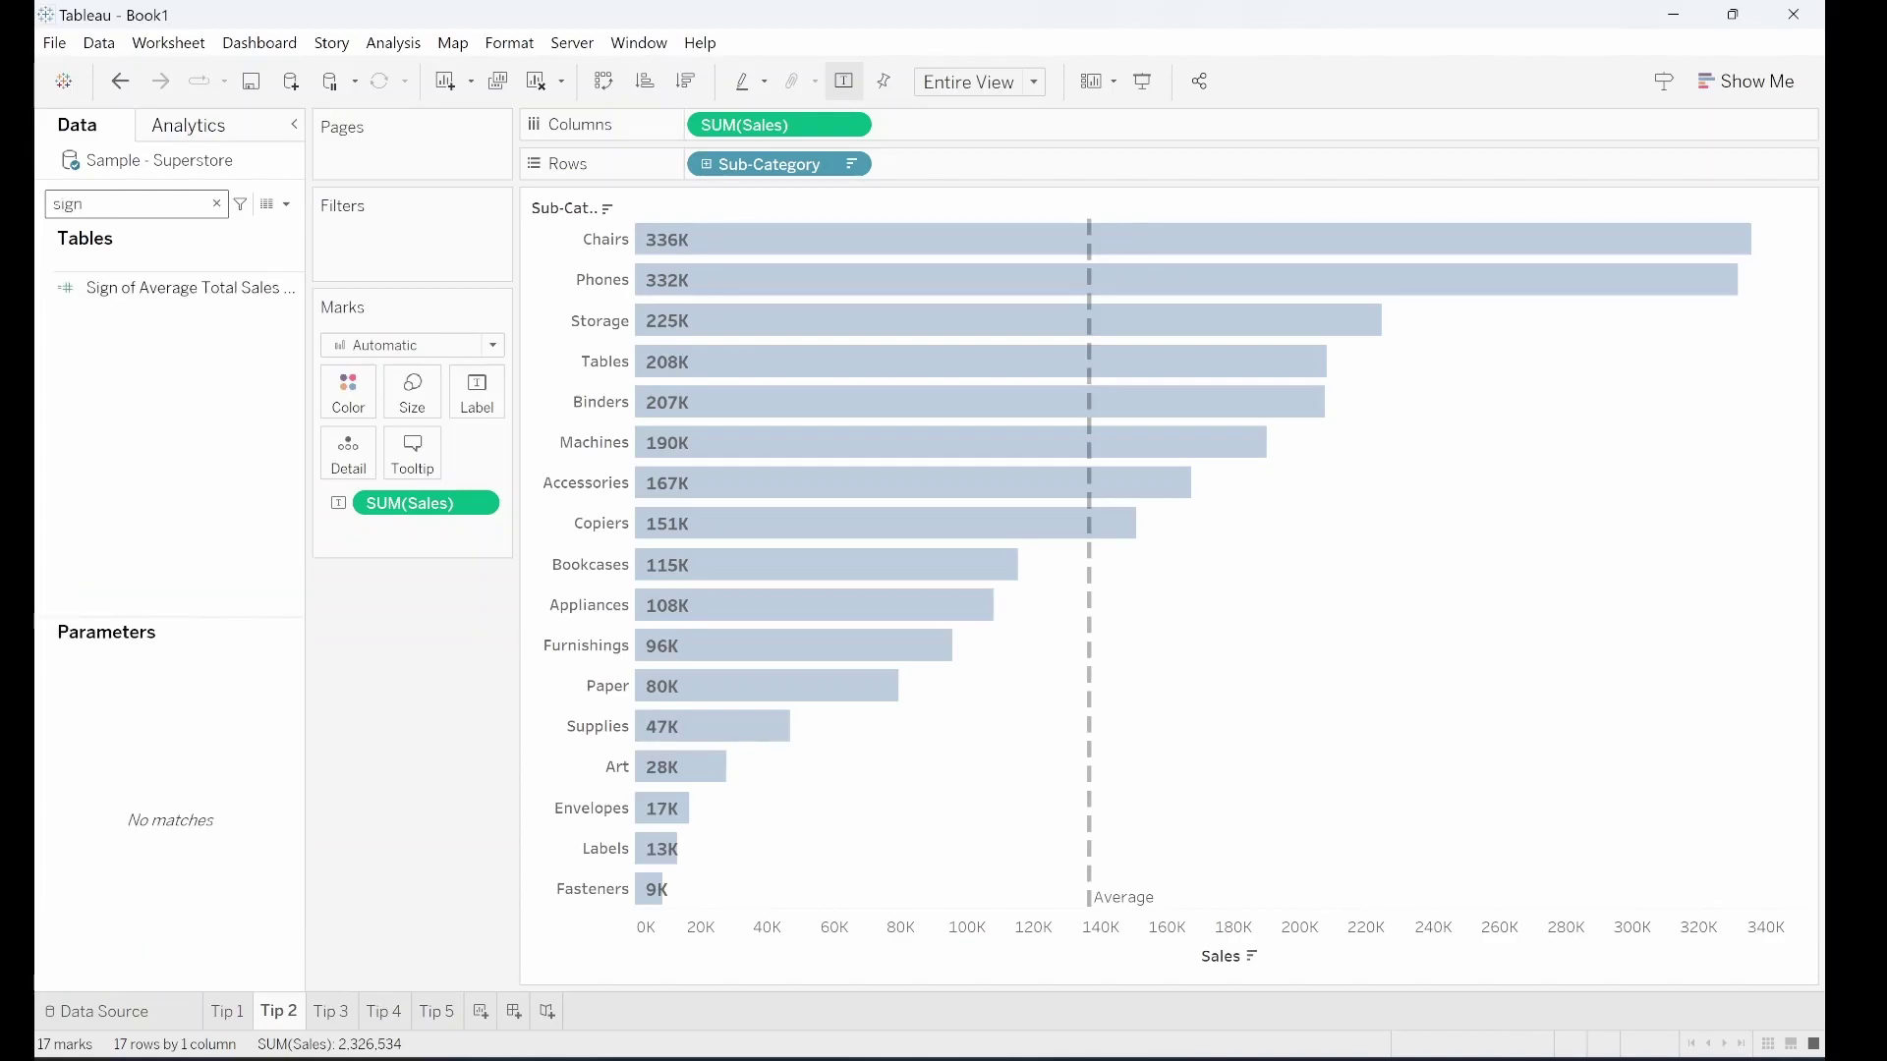
left_click_drag(138, 288, 356, 406)
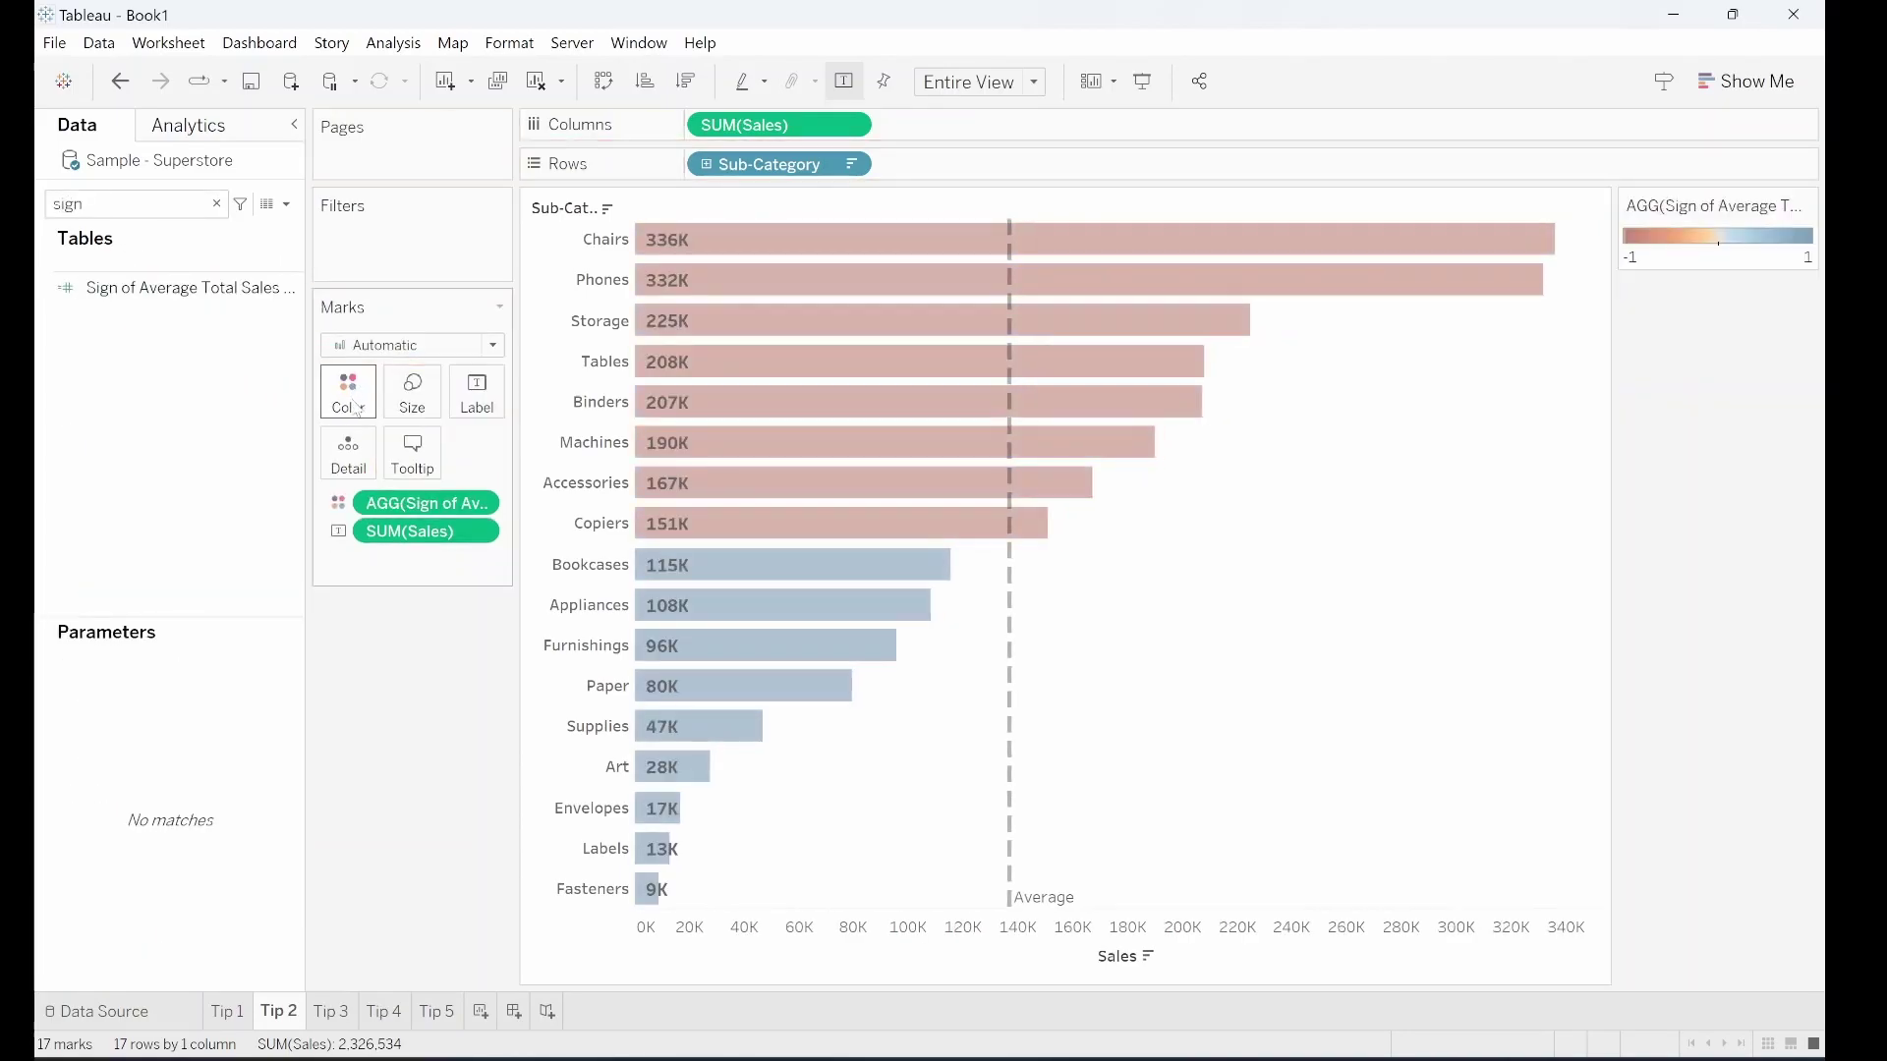
left_click(466, 508)
left_click(520, 692)
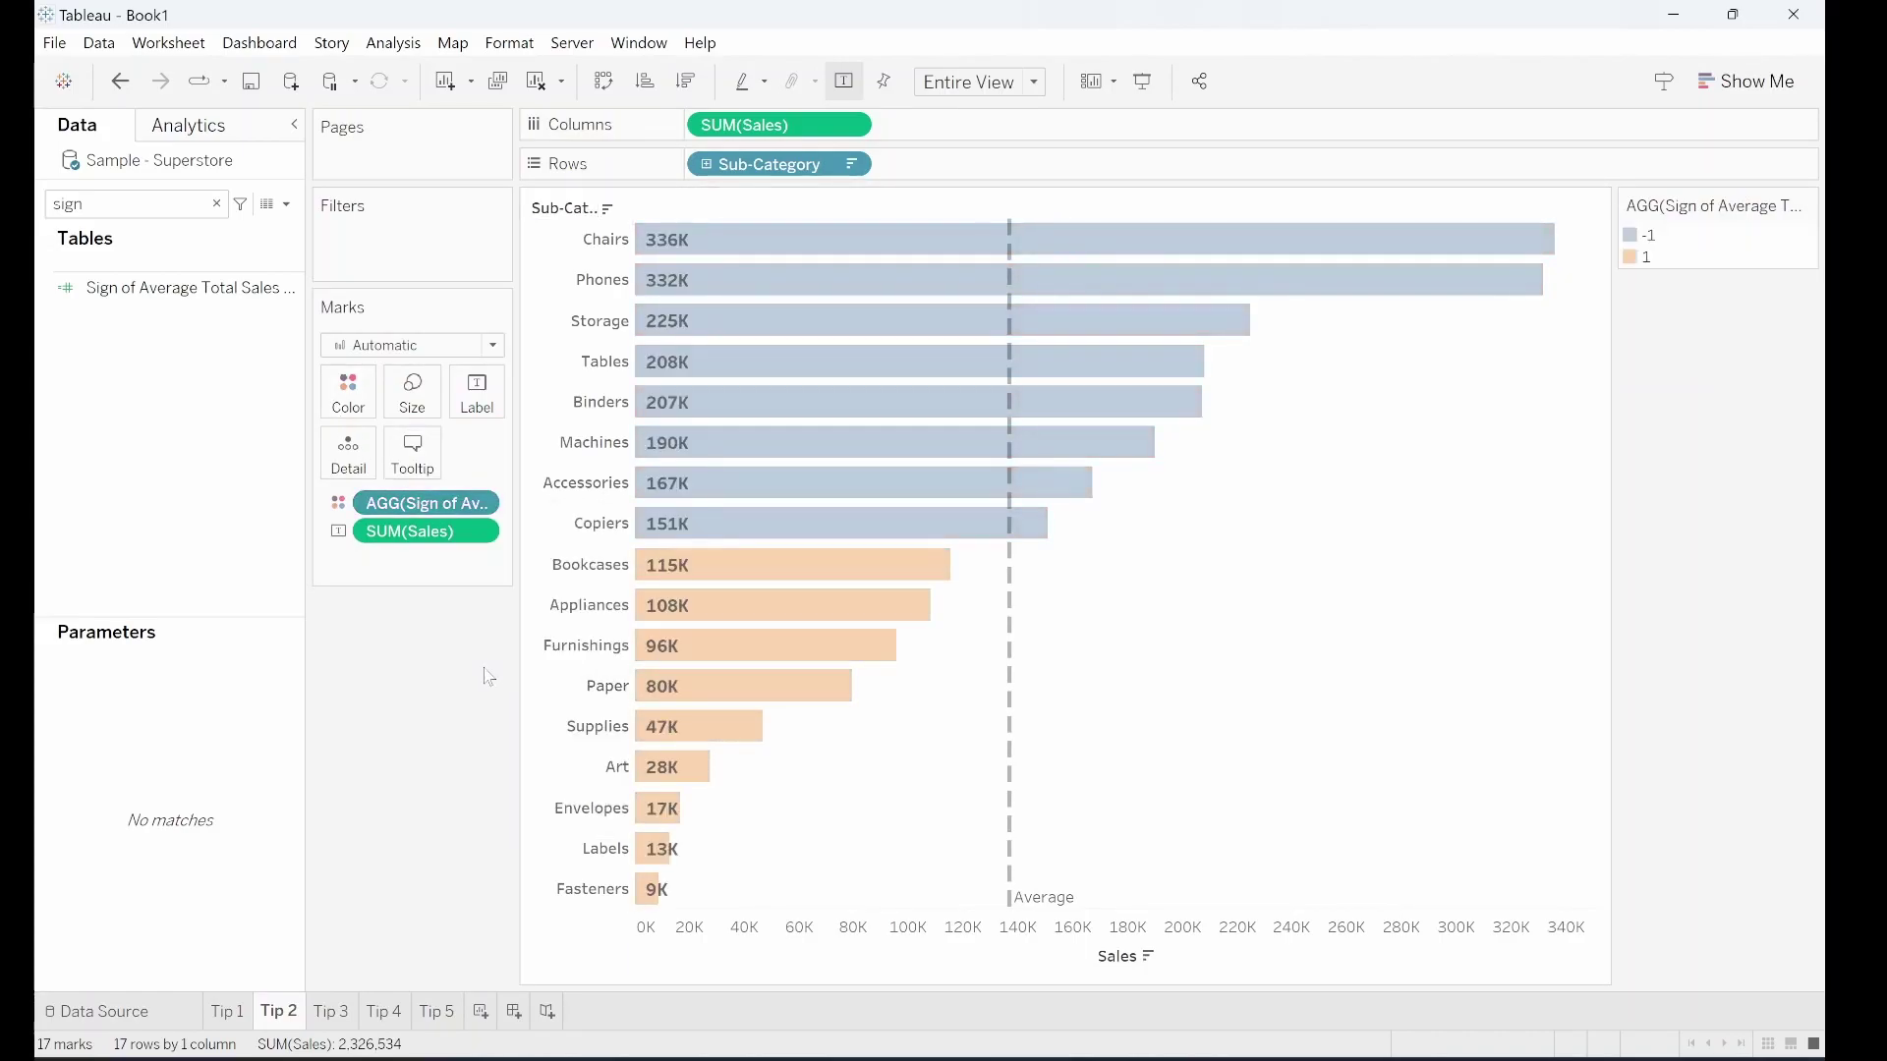
left_click(216, 203)
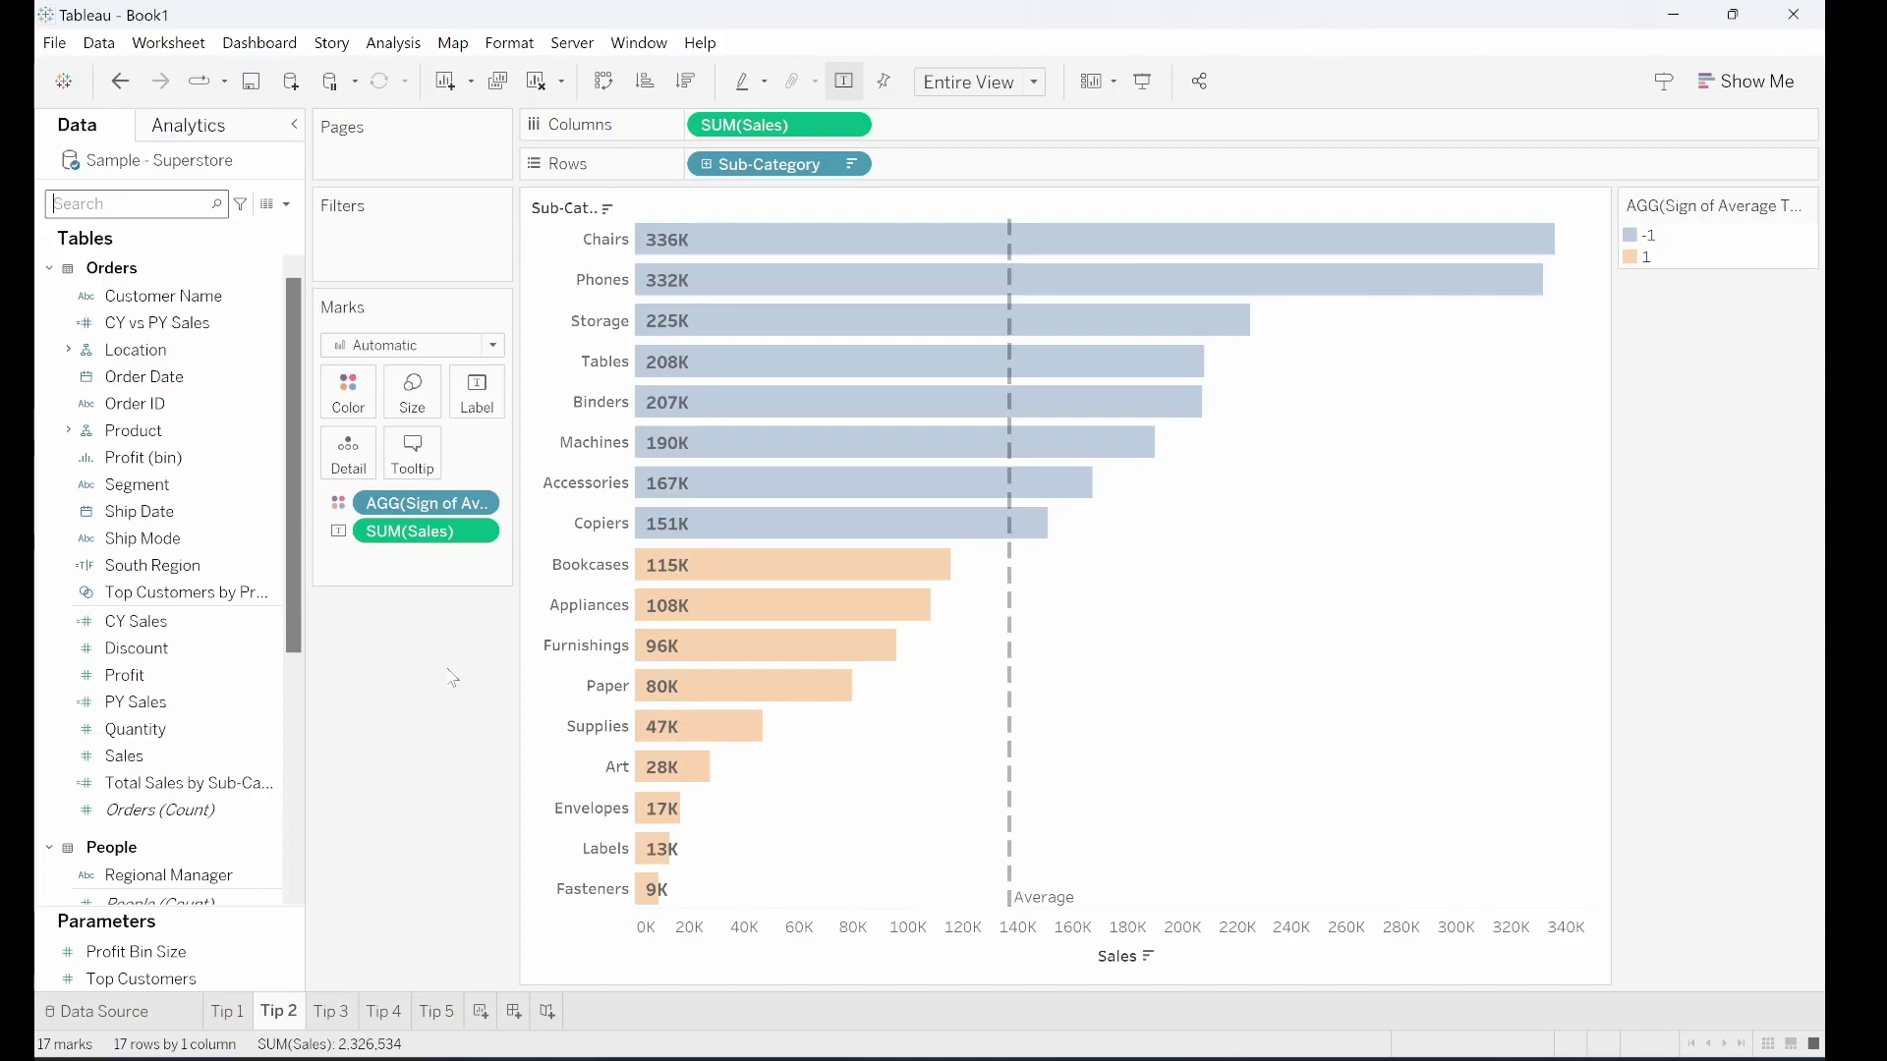
- On Tip 3, add a per-cell reference line with its value set to SUM(PY Sales)
left_click(332, 1013)
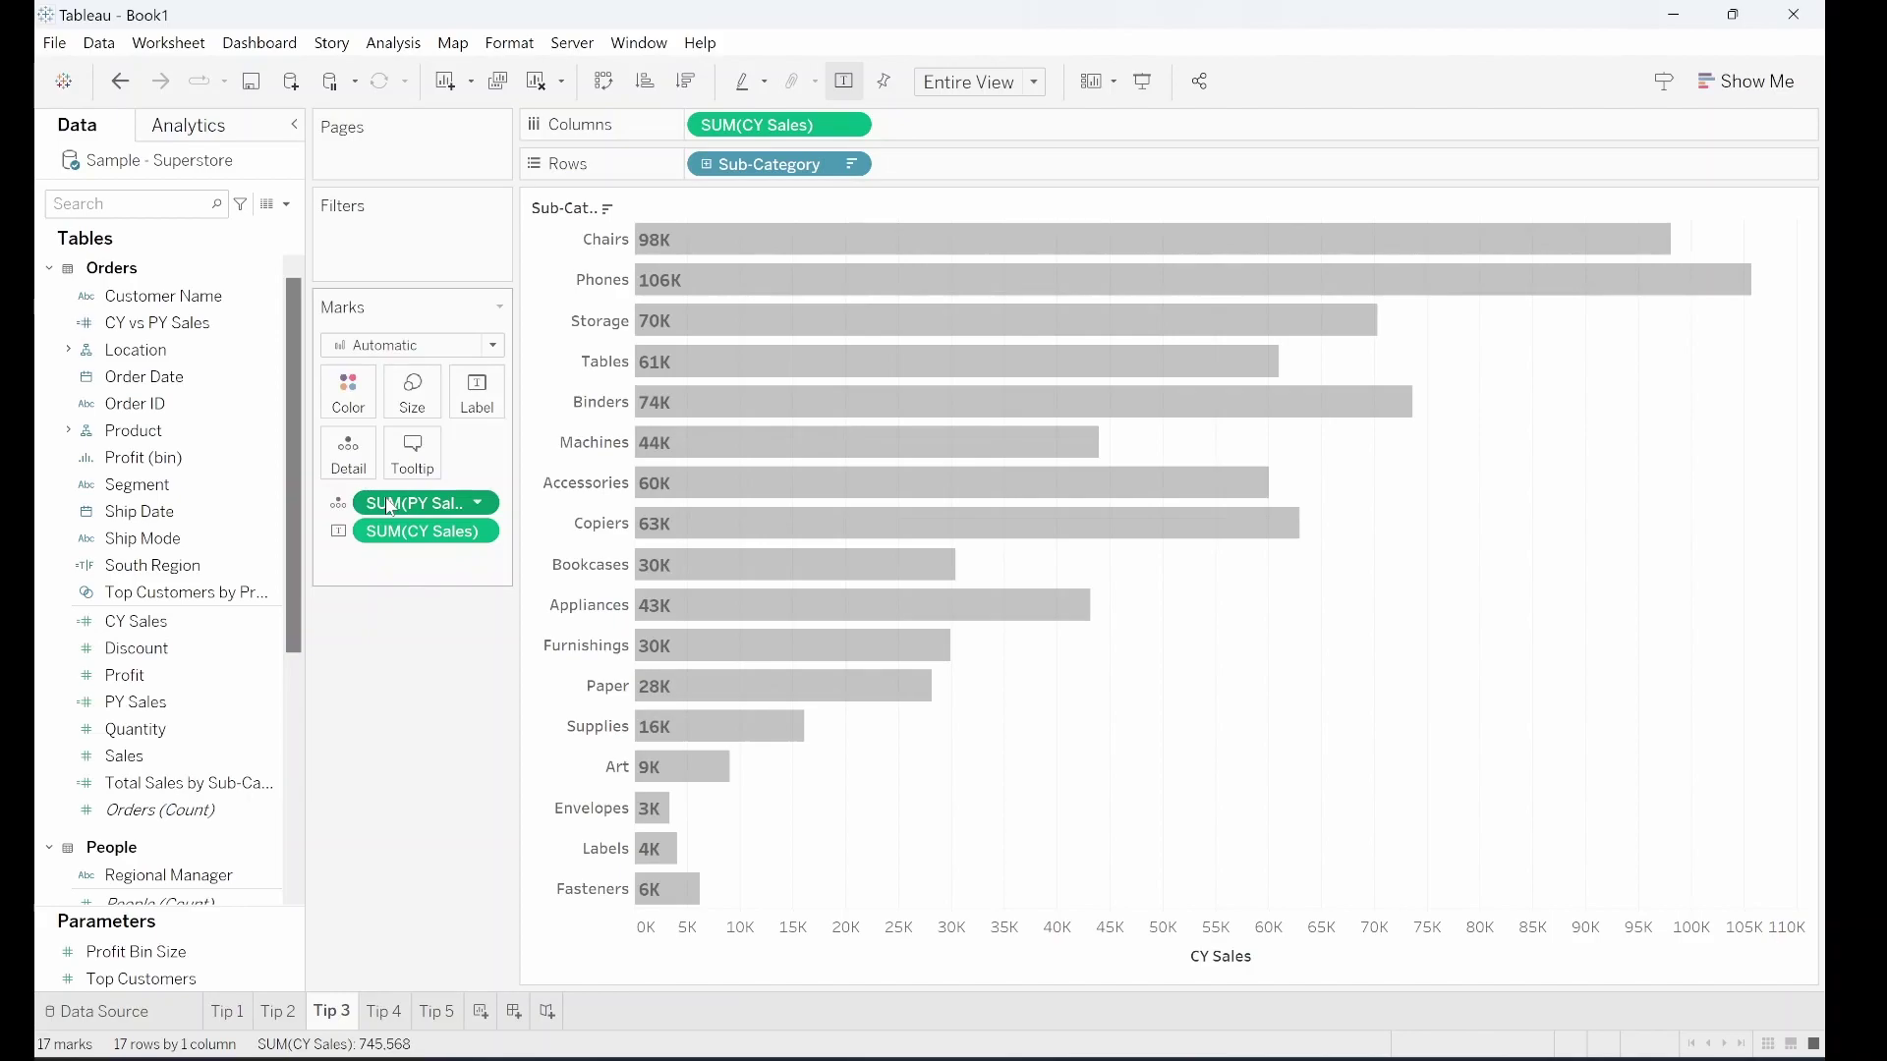
left_click(265, 136)
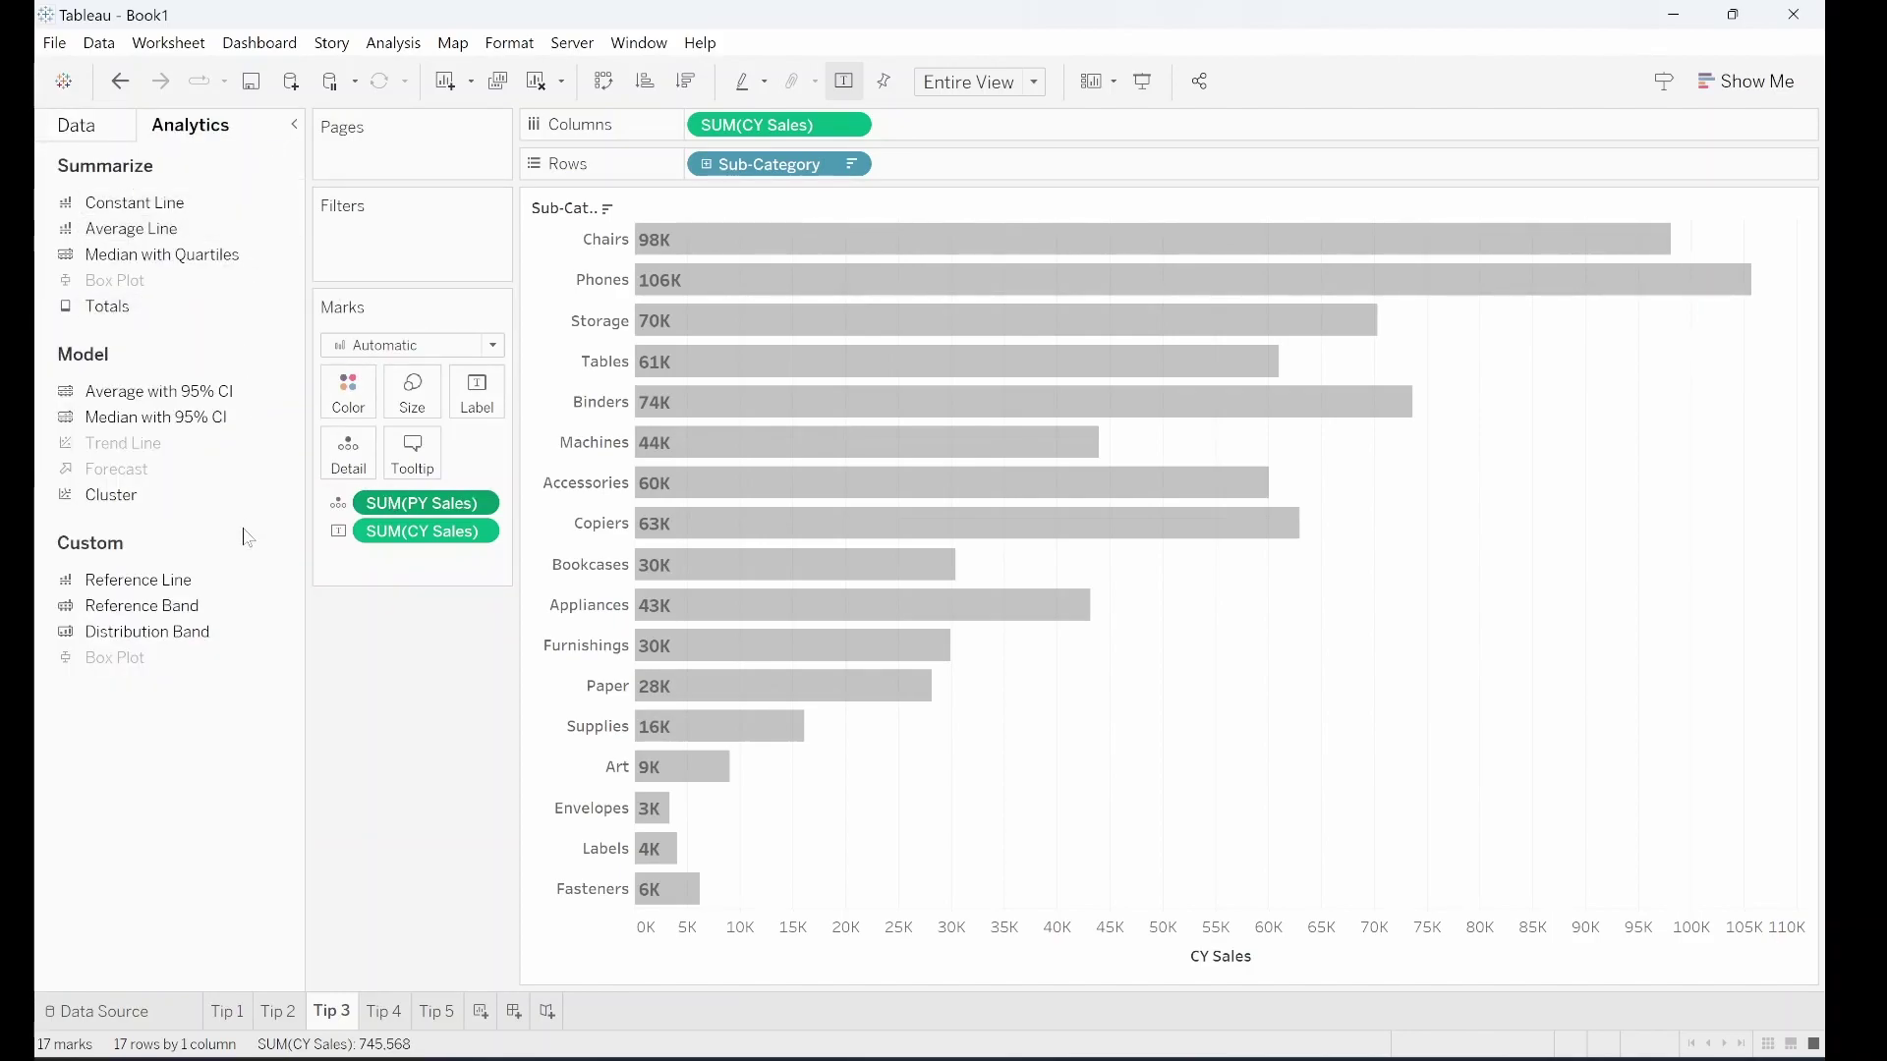
left_click_drag(246, 582, 881, 232)
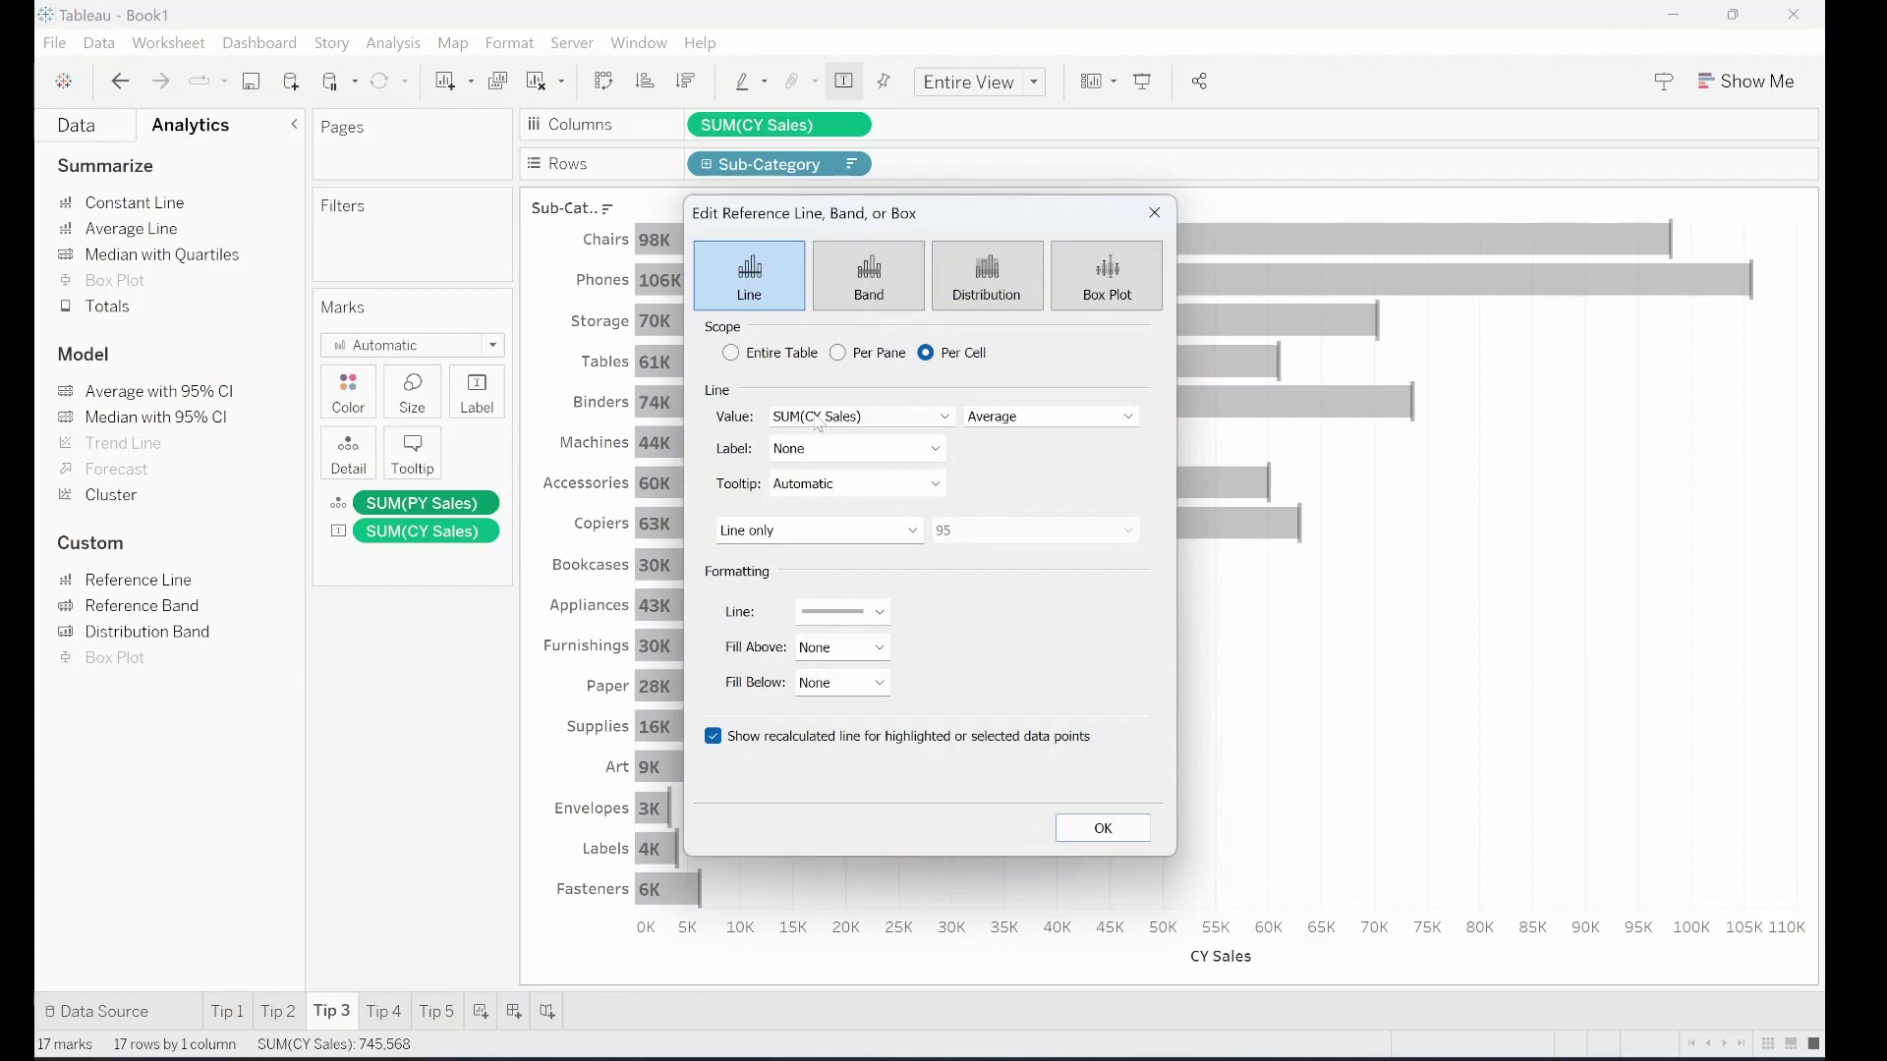
left_click(820, 419)
left_click(820, 452)
left_click(1096, 830)
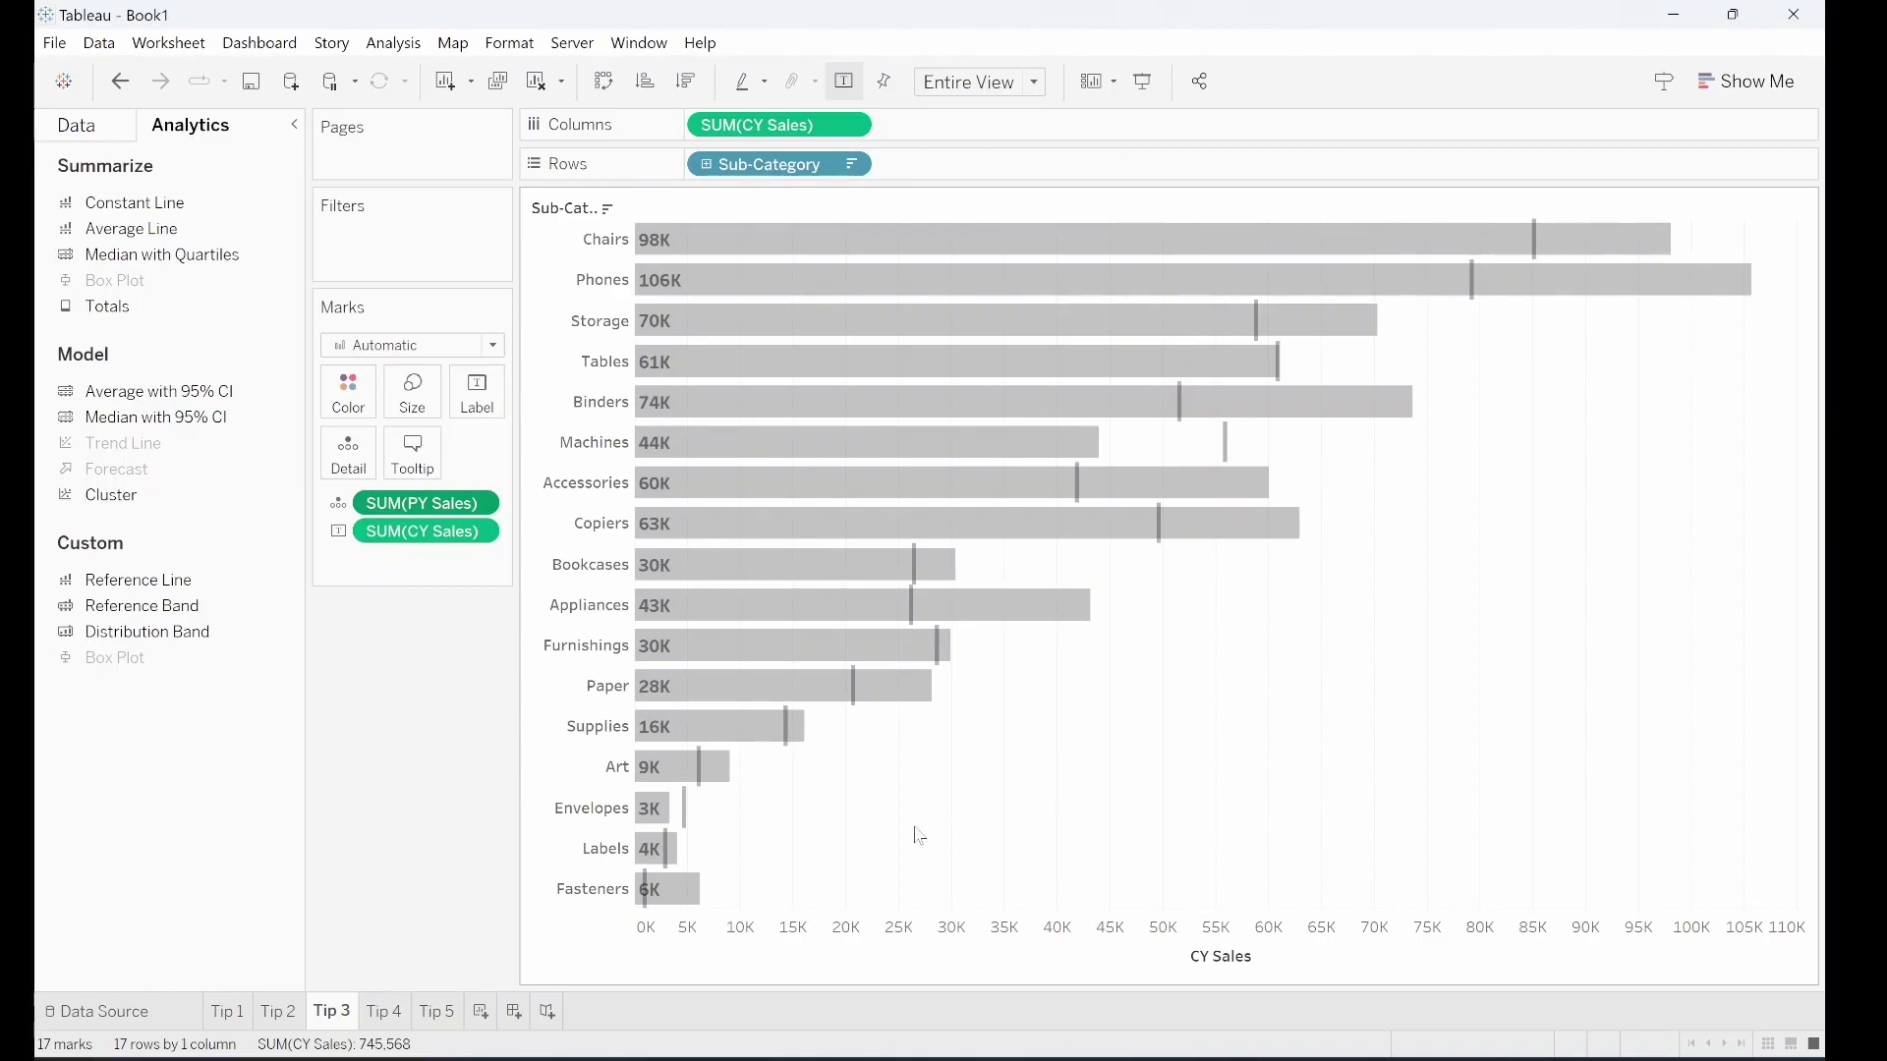
- Colour the Tip 3 bars by CY vs PY Sales, then go to the Tip 4 sheet
left_click(124, 128)
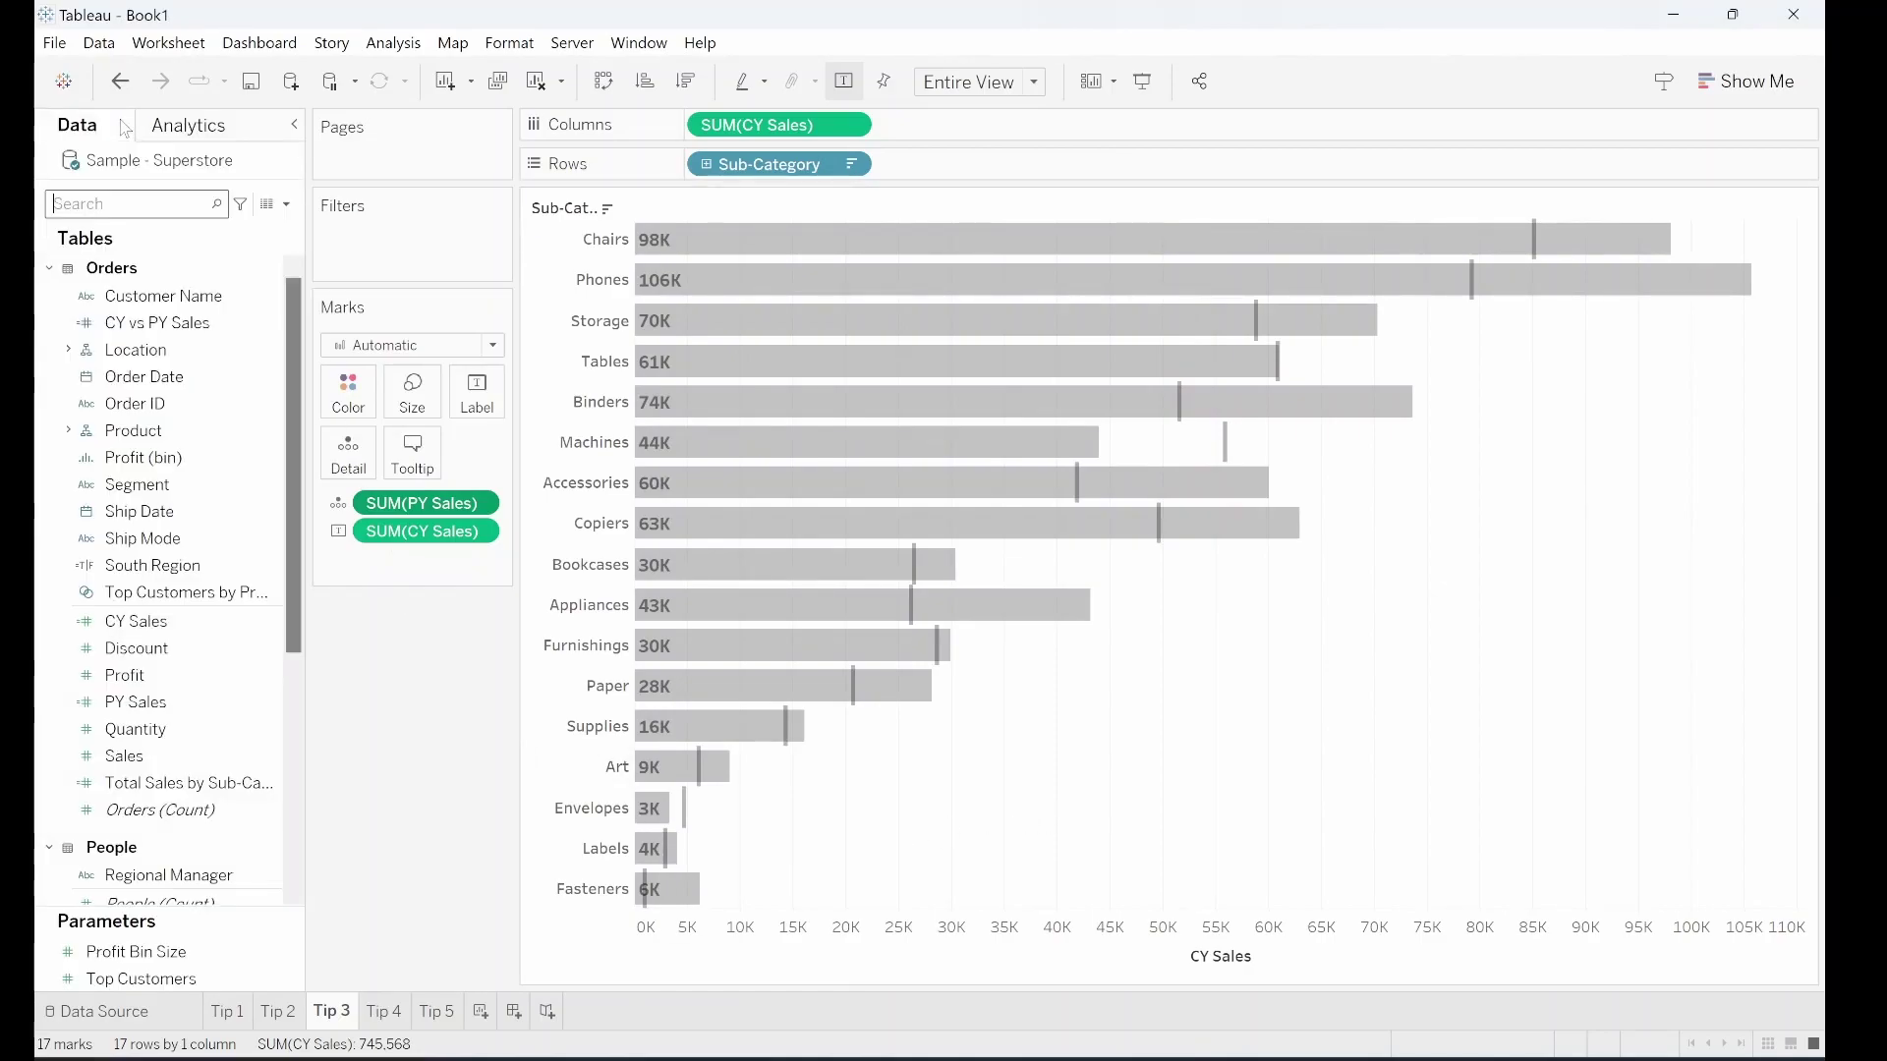
left_click(167, 324)
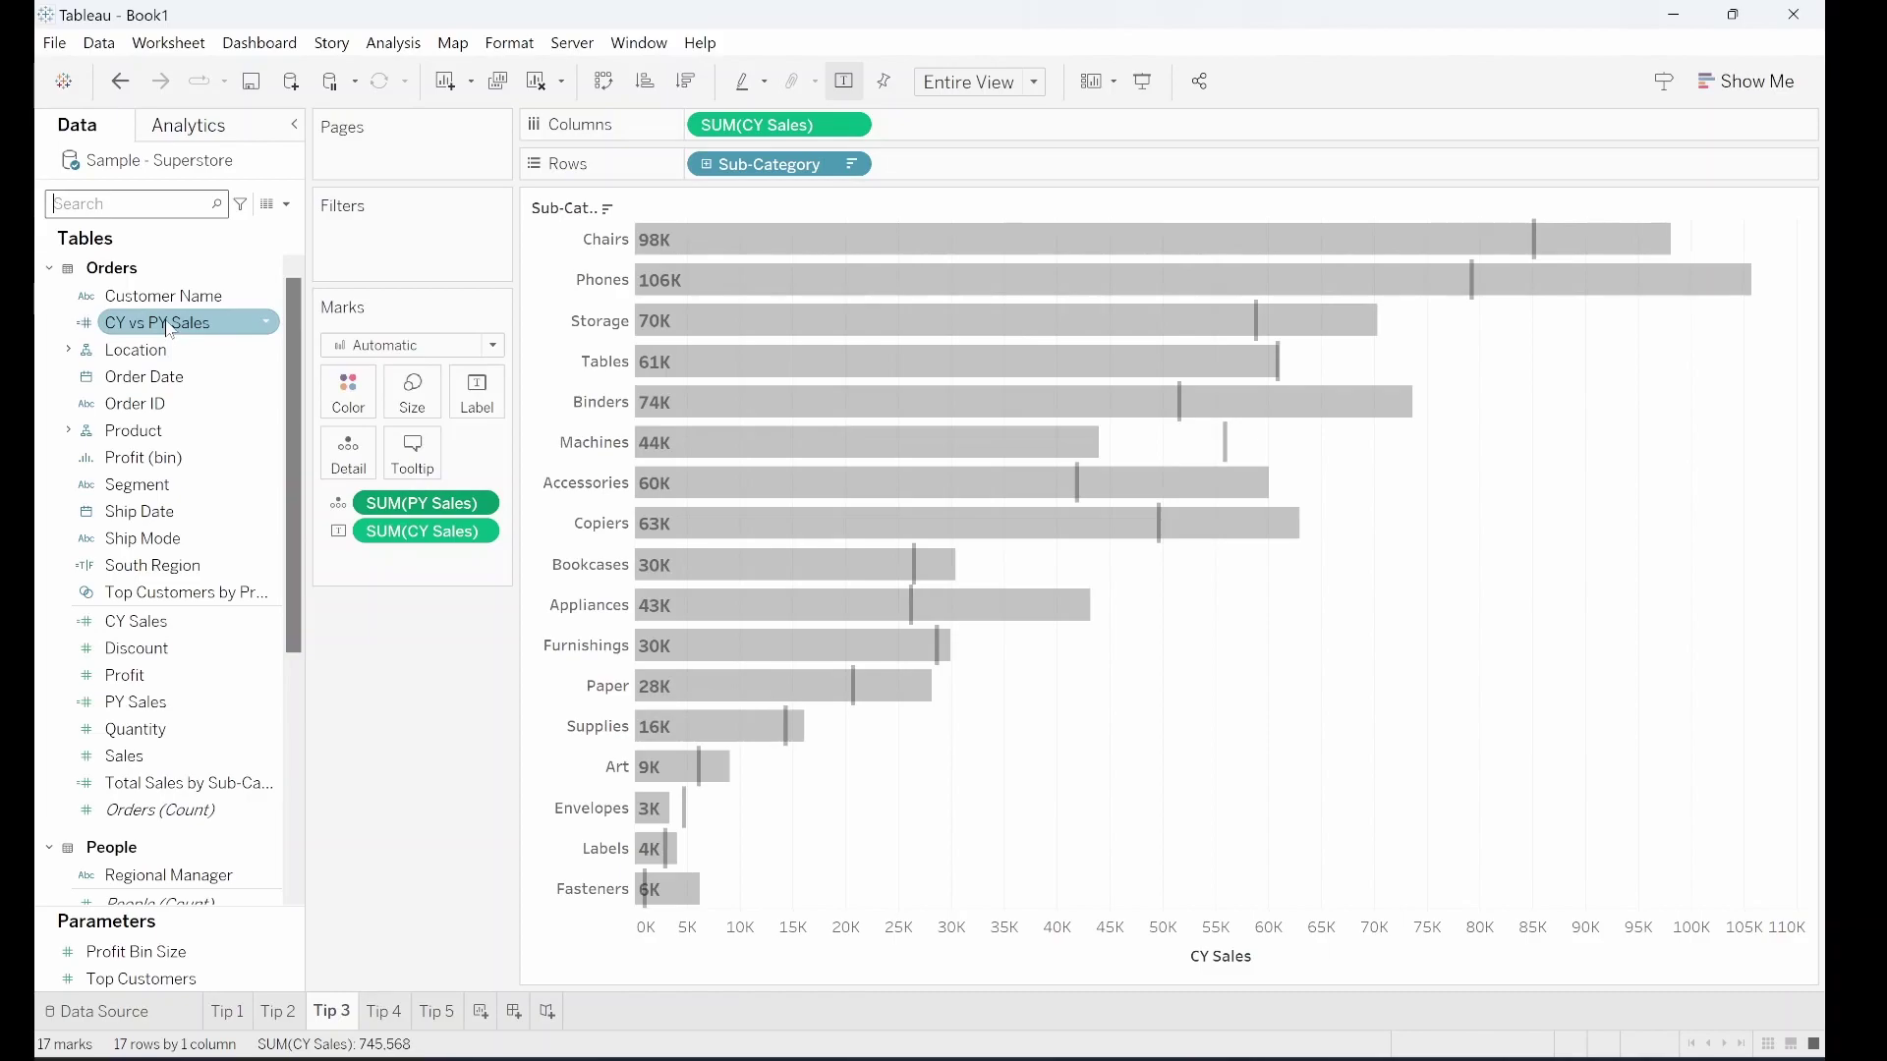
left_click_drag(169, 339, 366, 387)
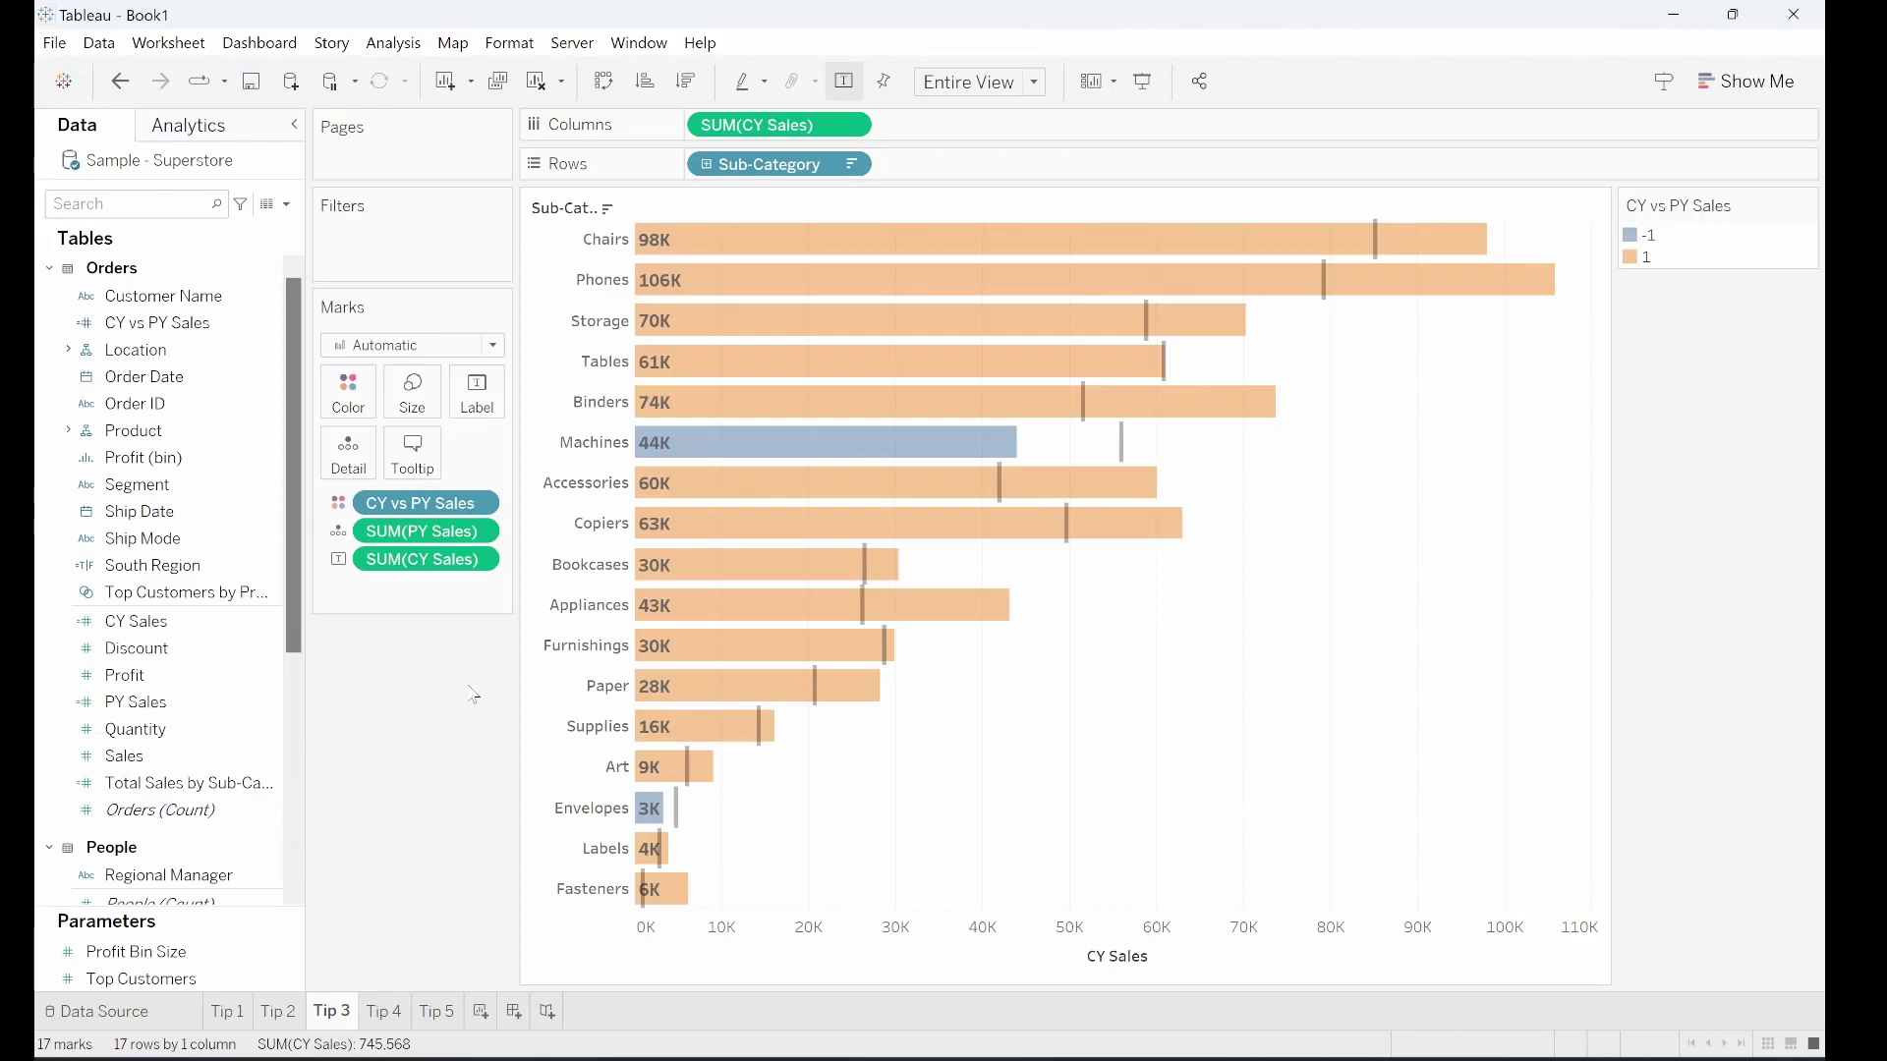
left_click(382, 1015)
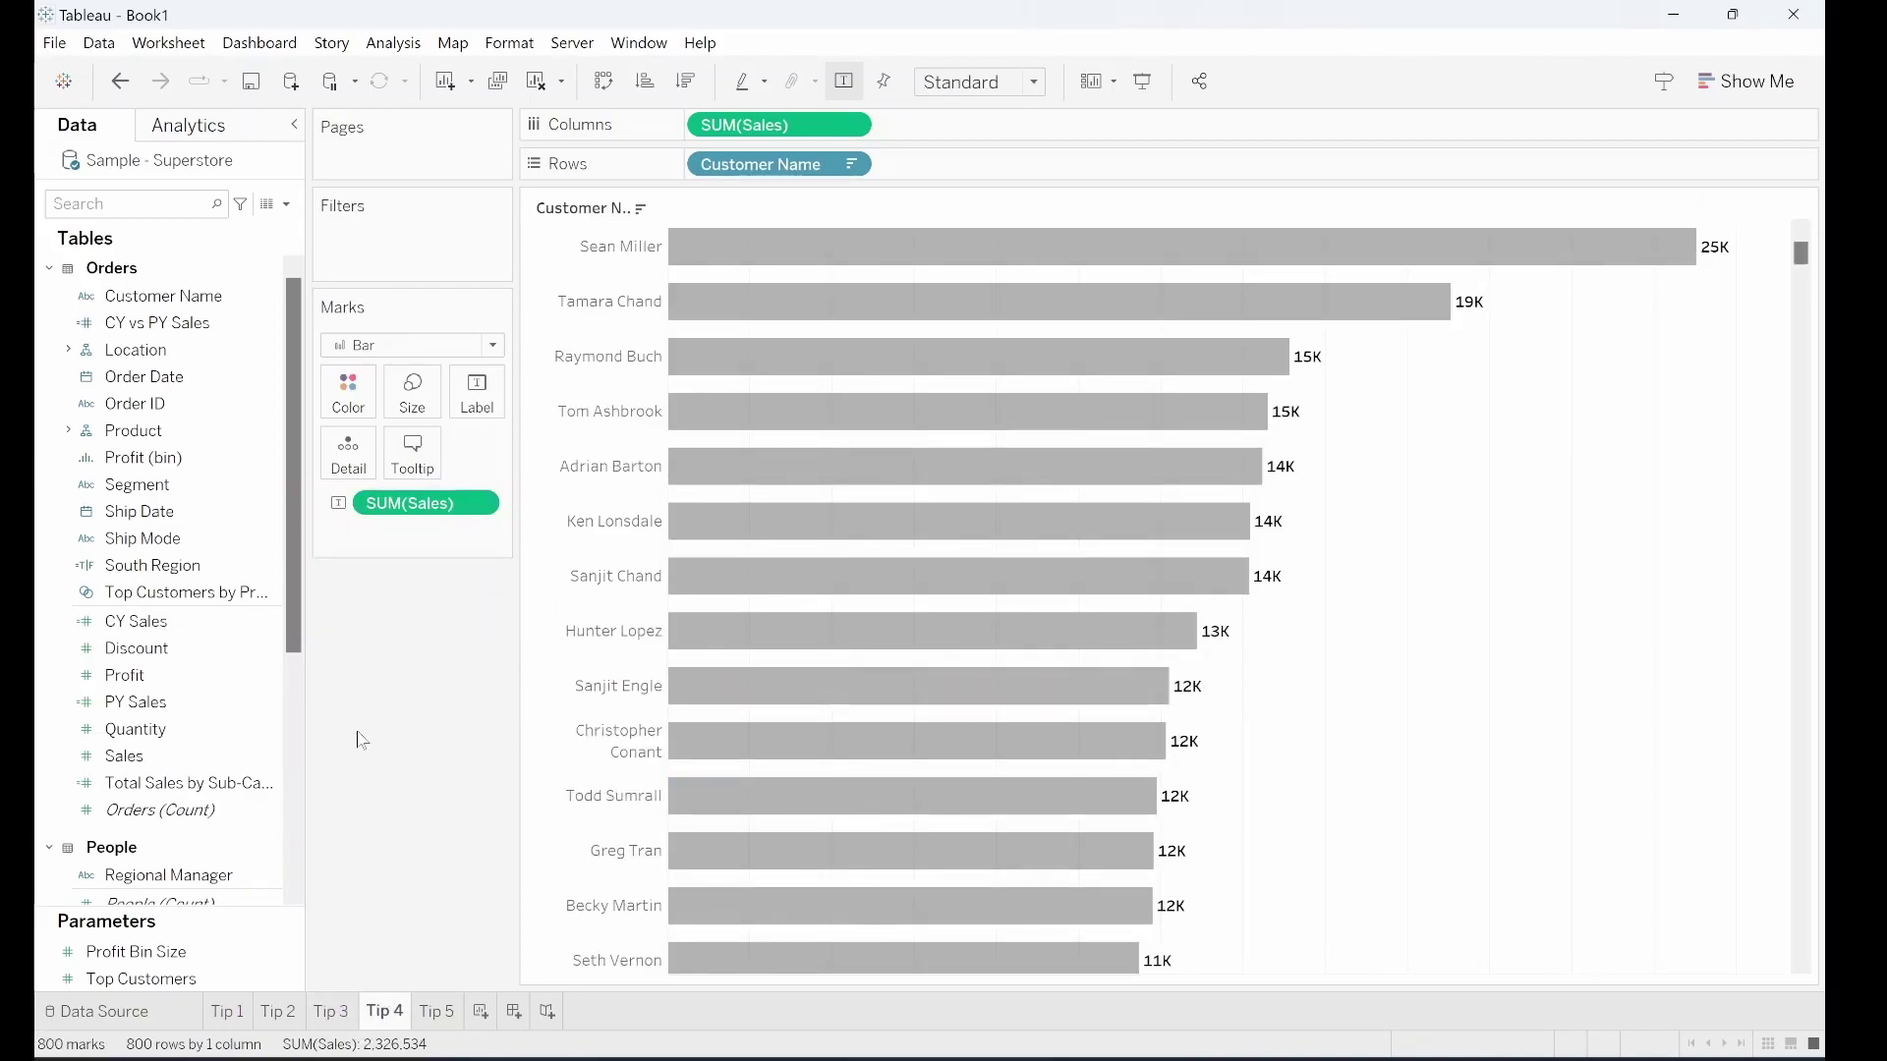
- Add an ad-hoc -1000 measure to Columns, placed before SUM(Sales)
double_click(926, 131)
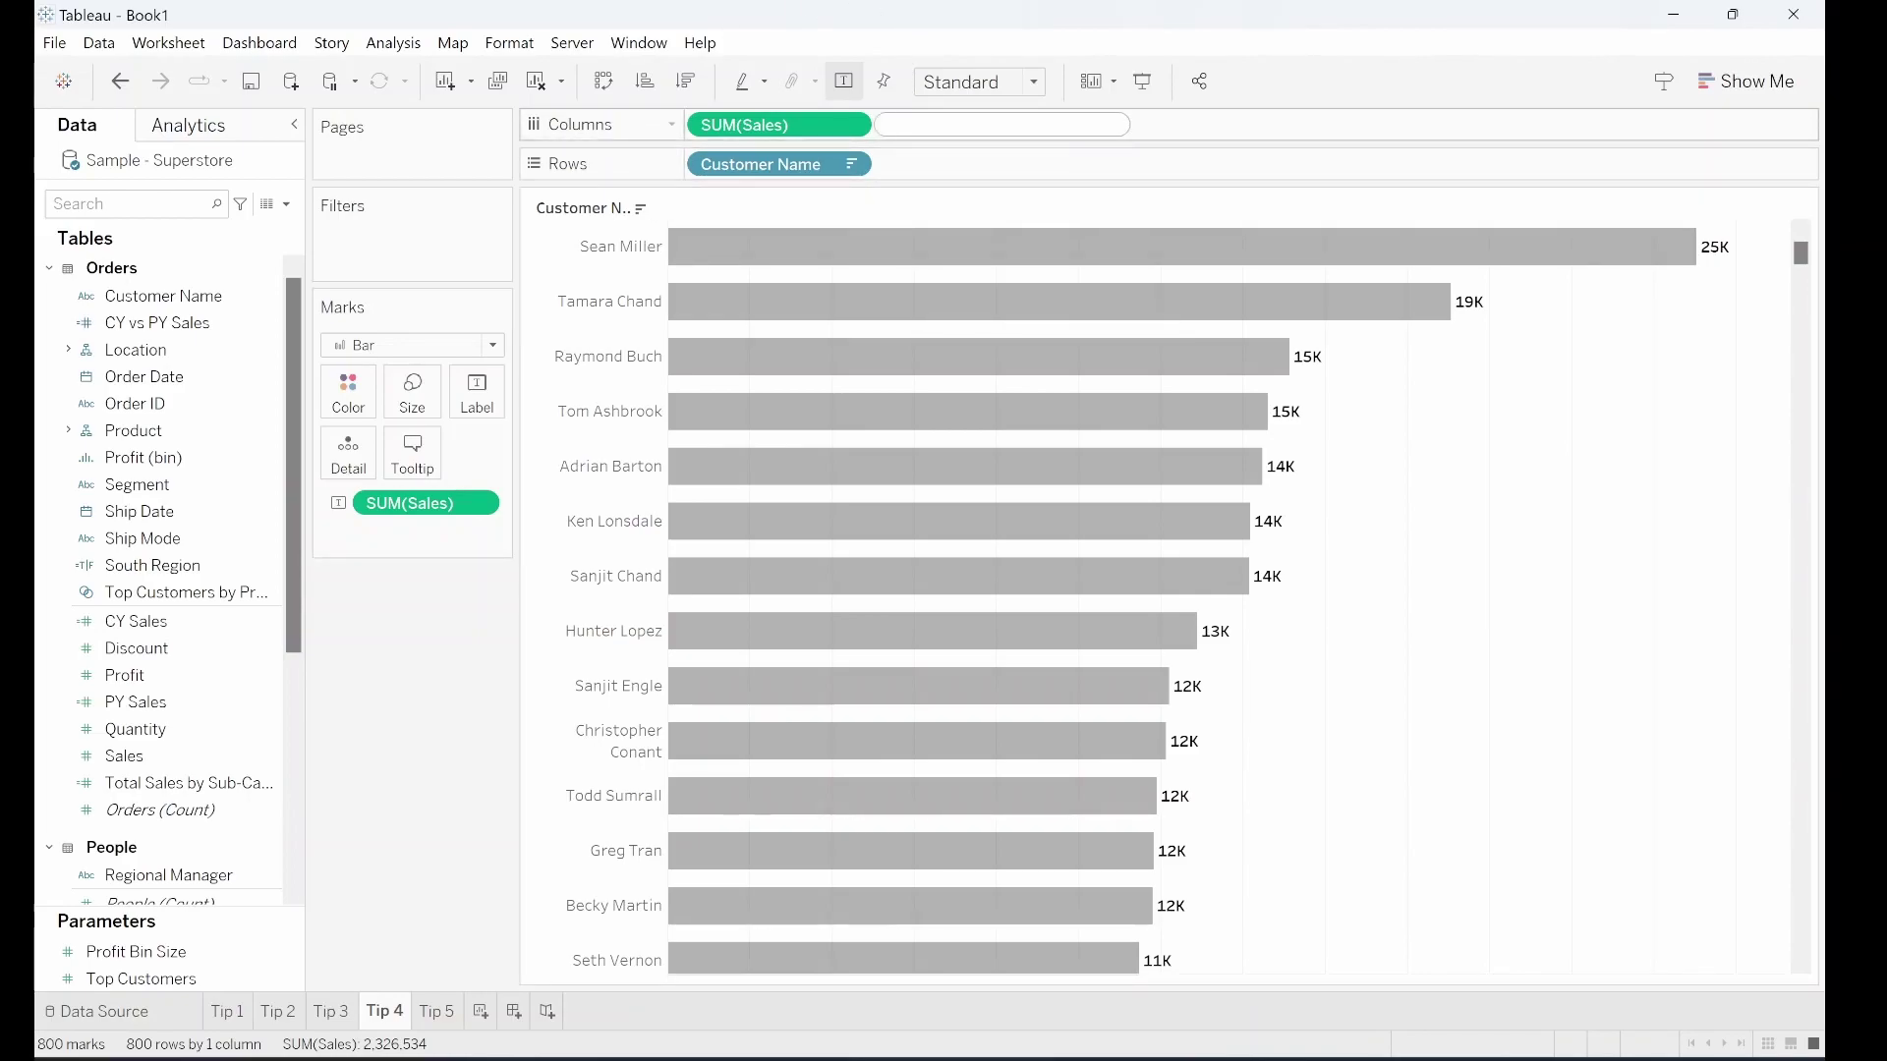
type("-1000")
key("Return")
left_click_drag(1012, 125, 693, 129)
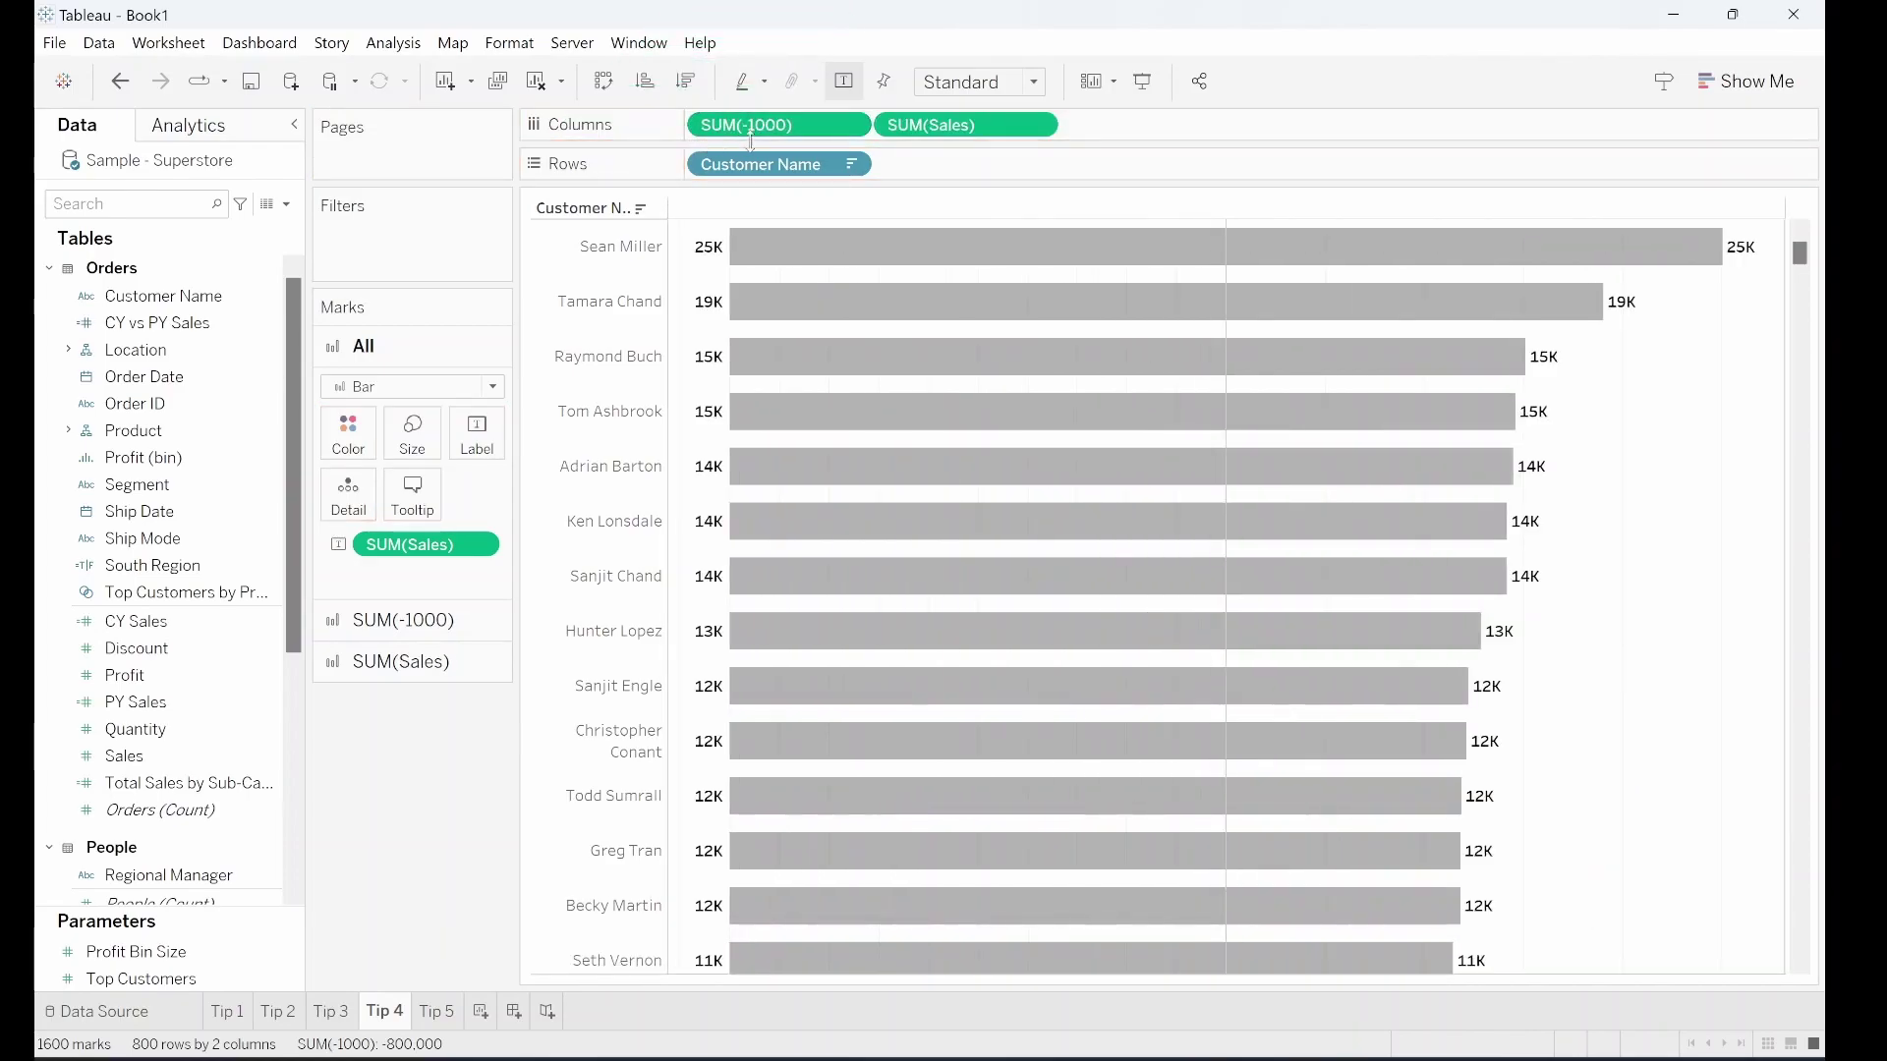
- Overlay SUM(-1000) and SUM(Sales) on a synchronized dual axis with the header hidden
left_click(1036, 125)
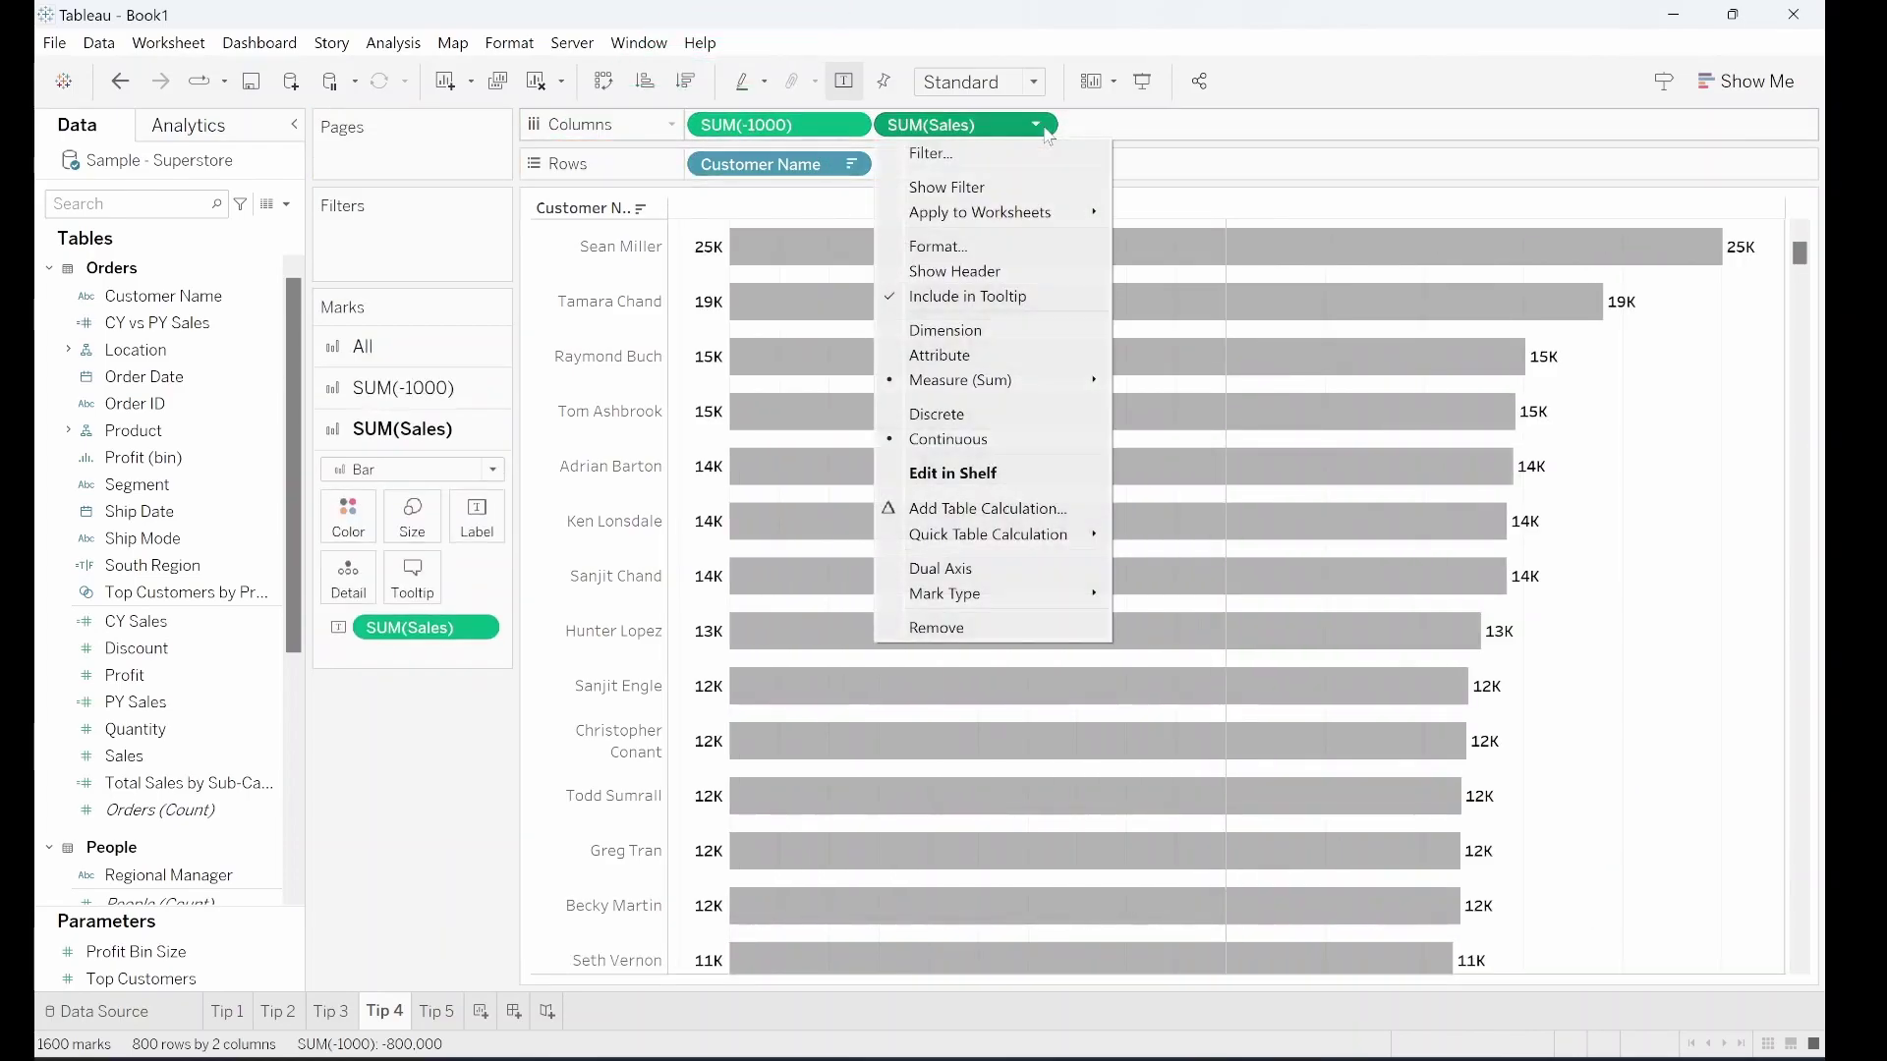
left_click(1029, 565)
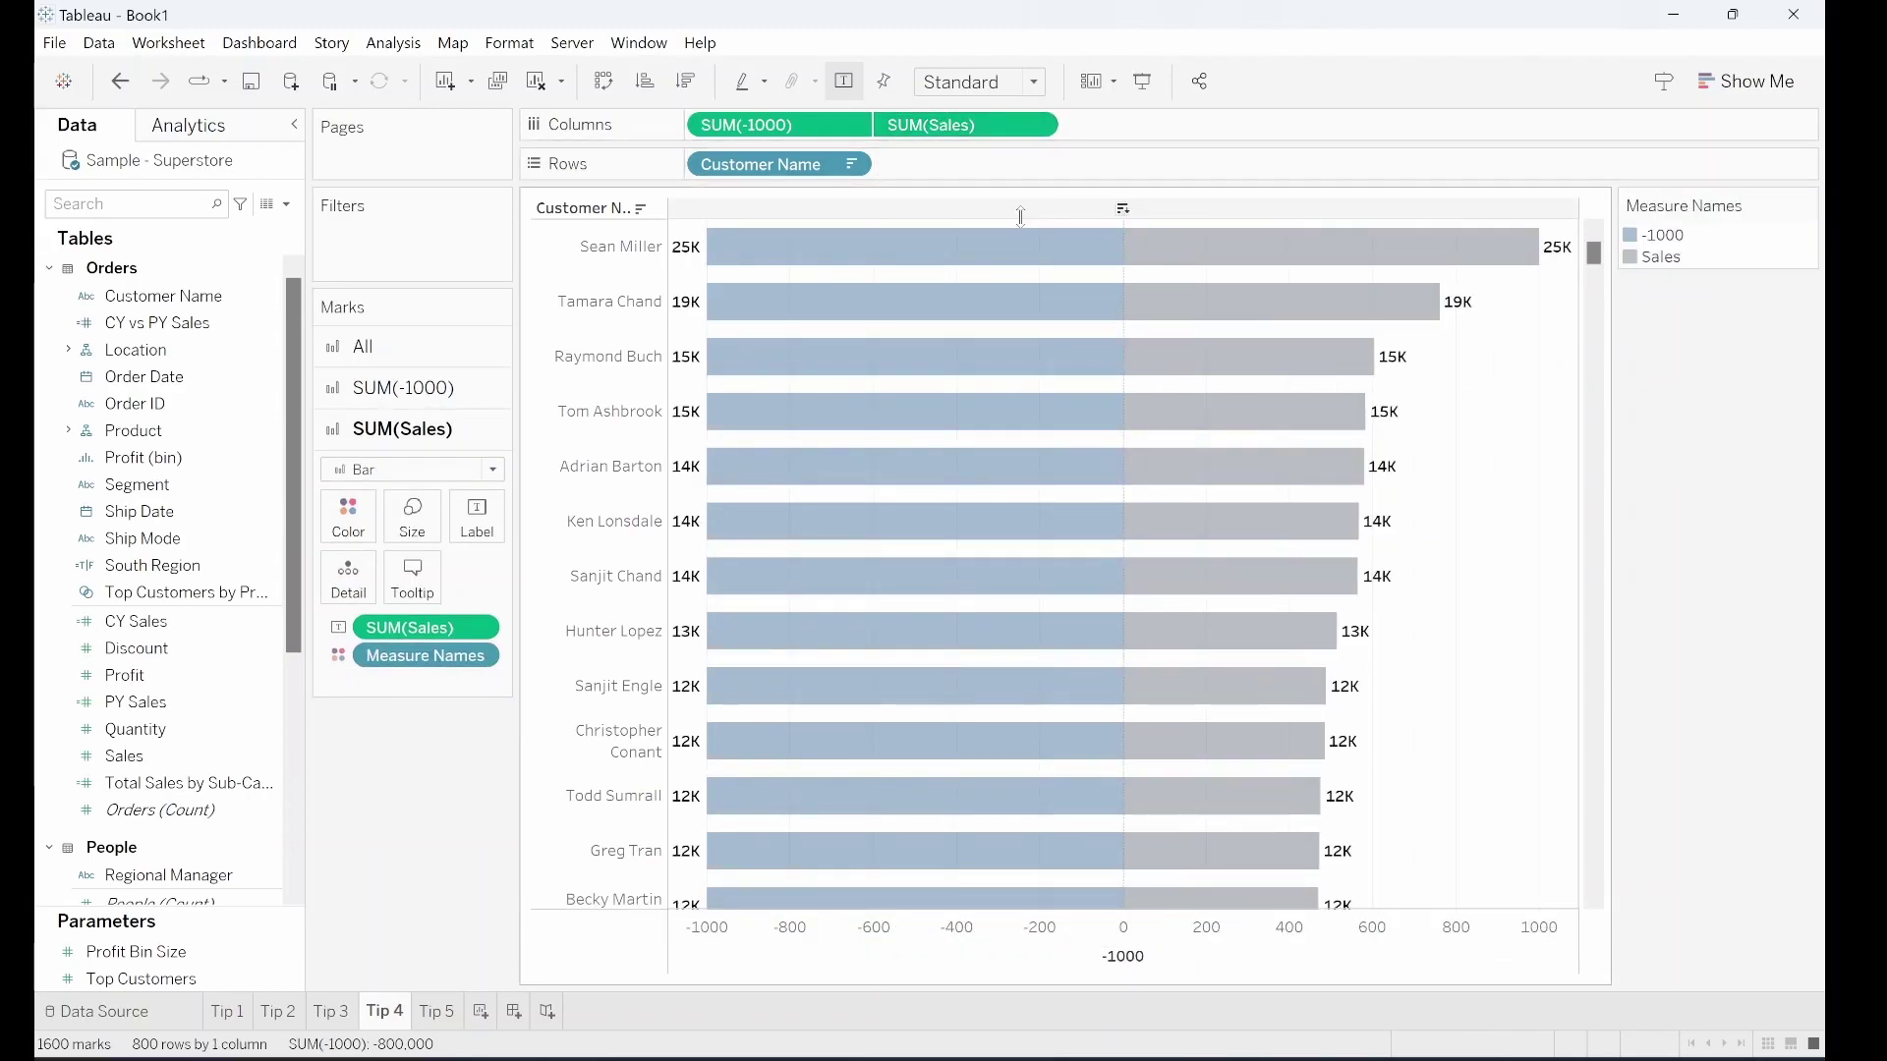
right_click(1140, 955)
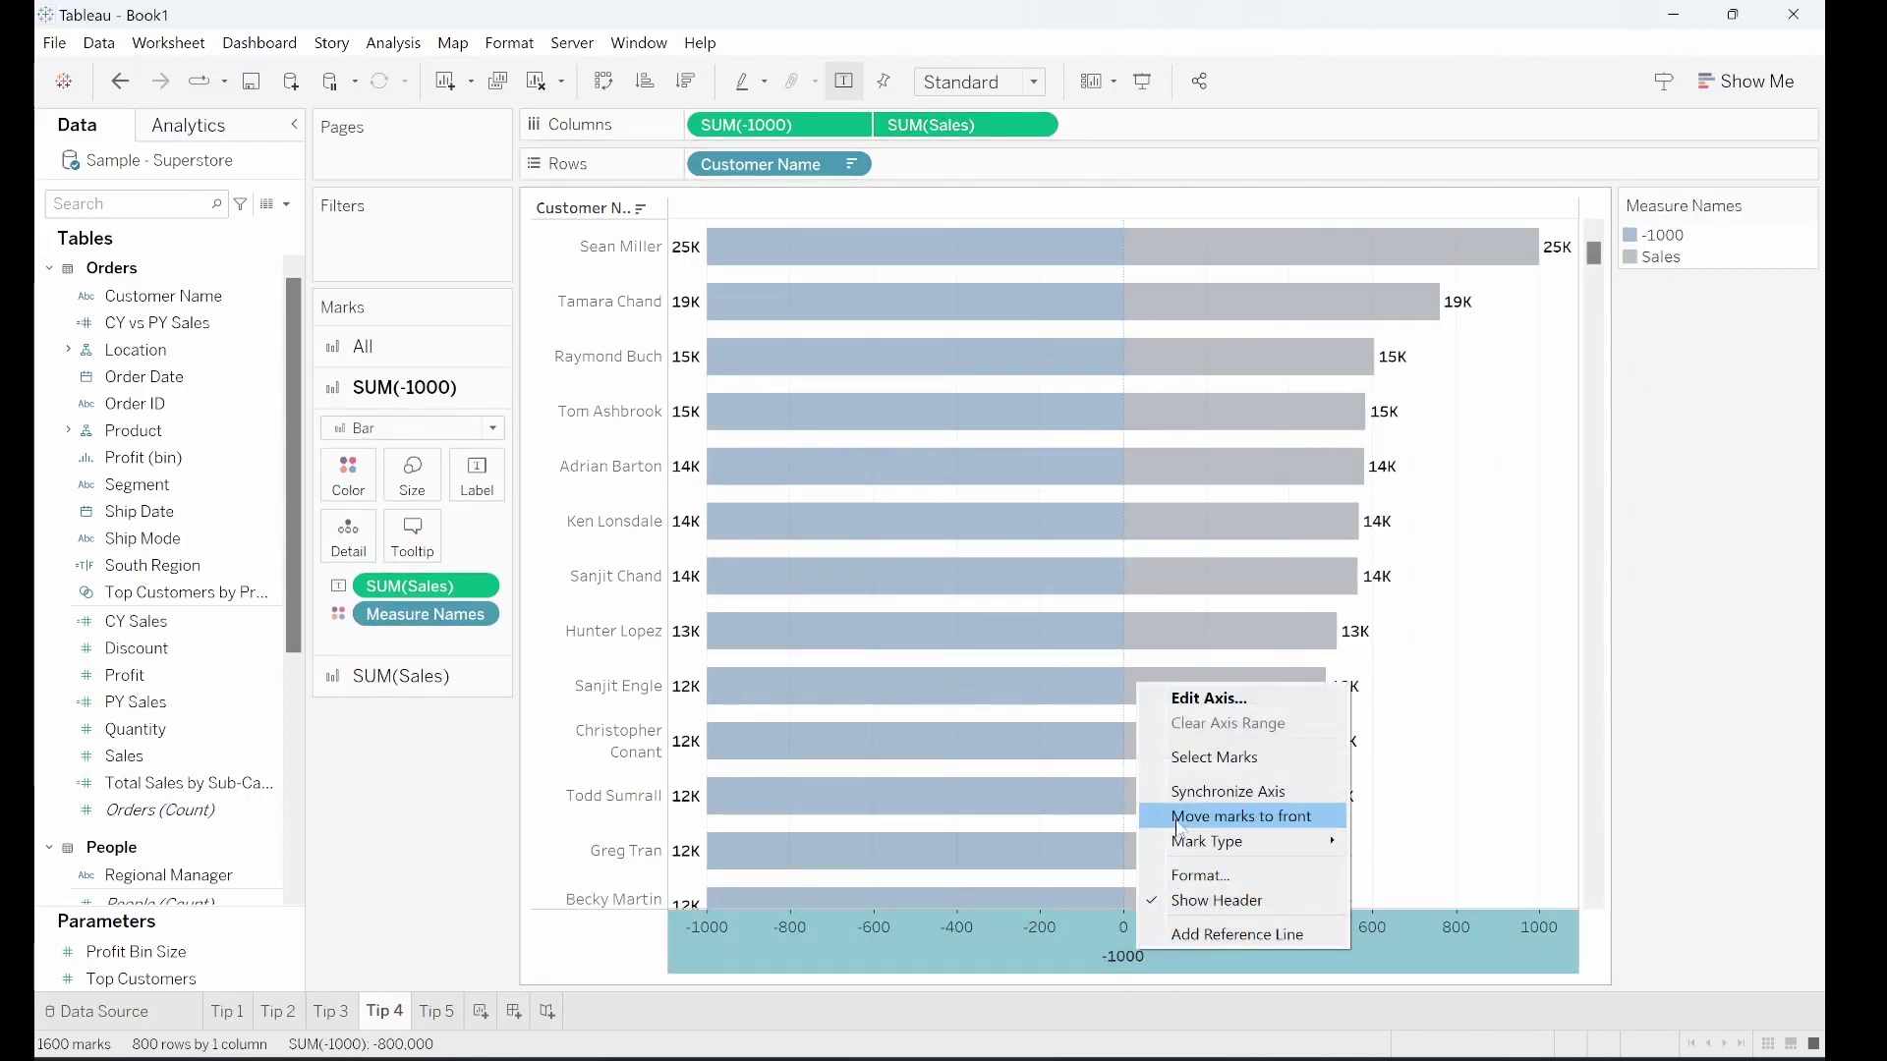
left_click(1193, 792)
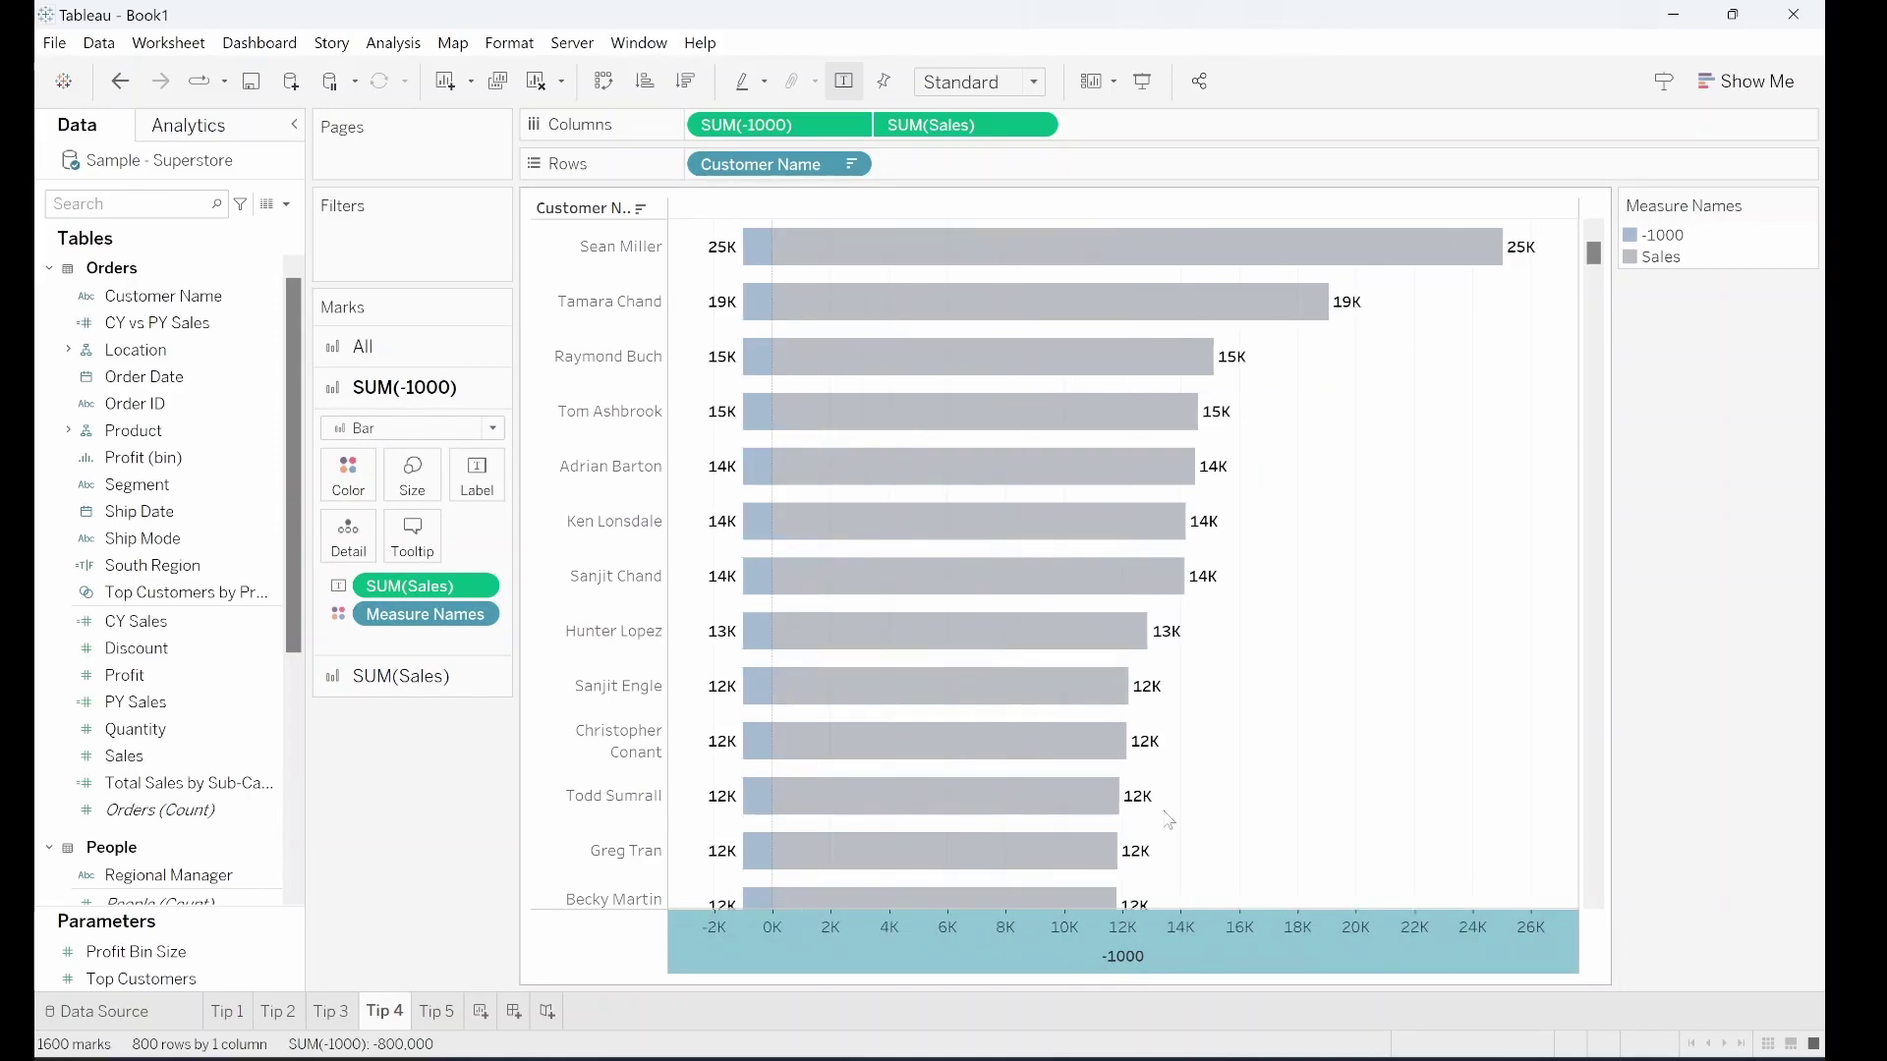
right_click(1076, 933)
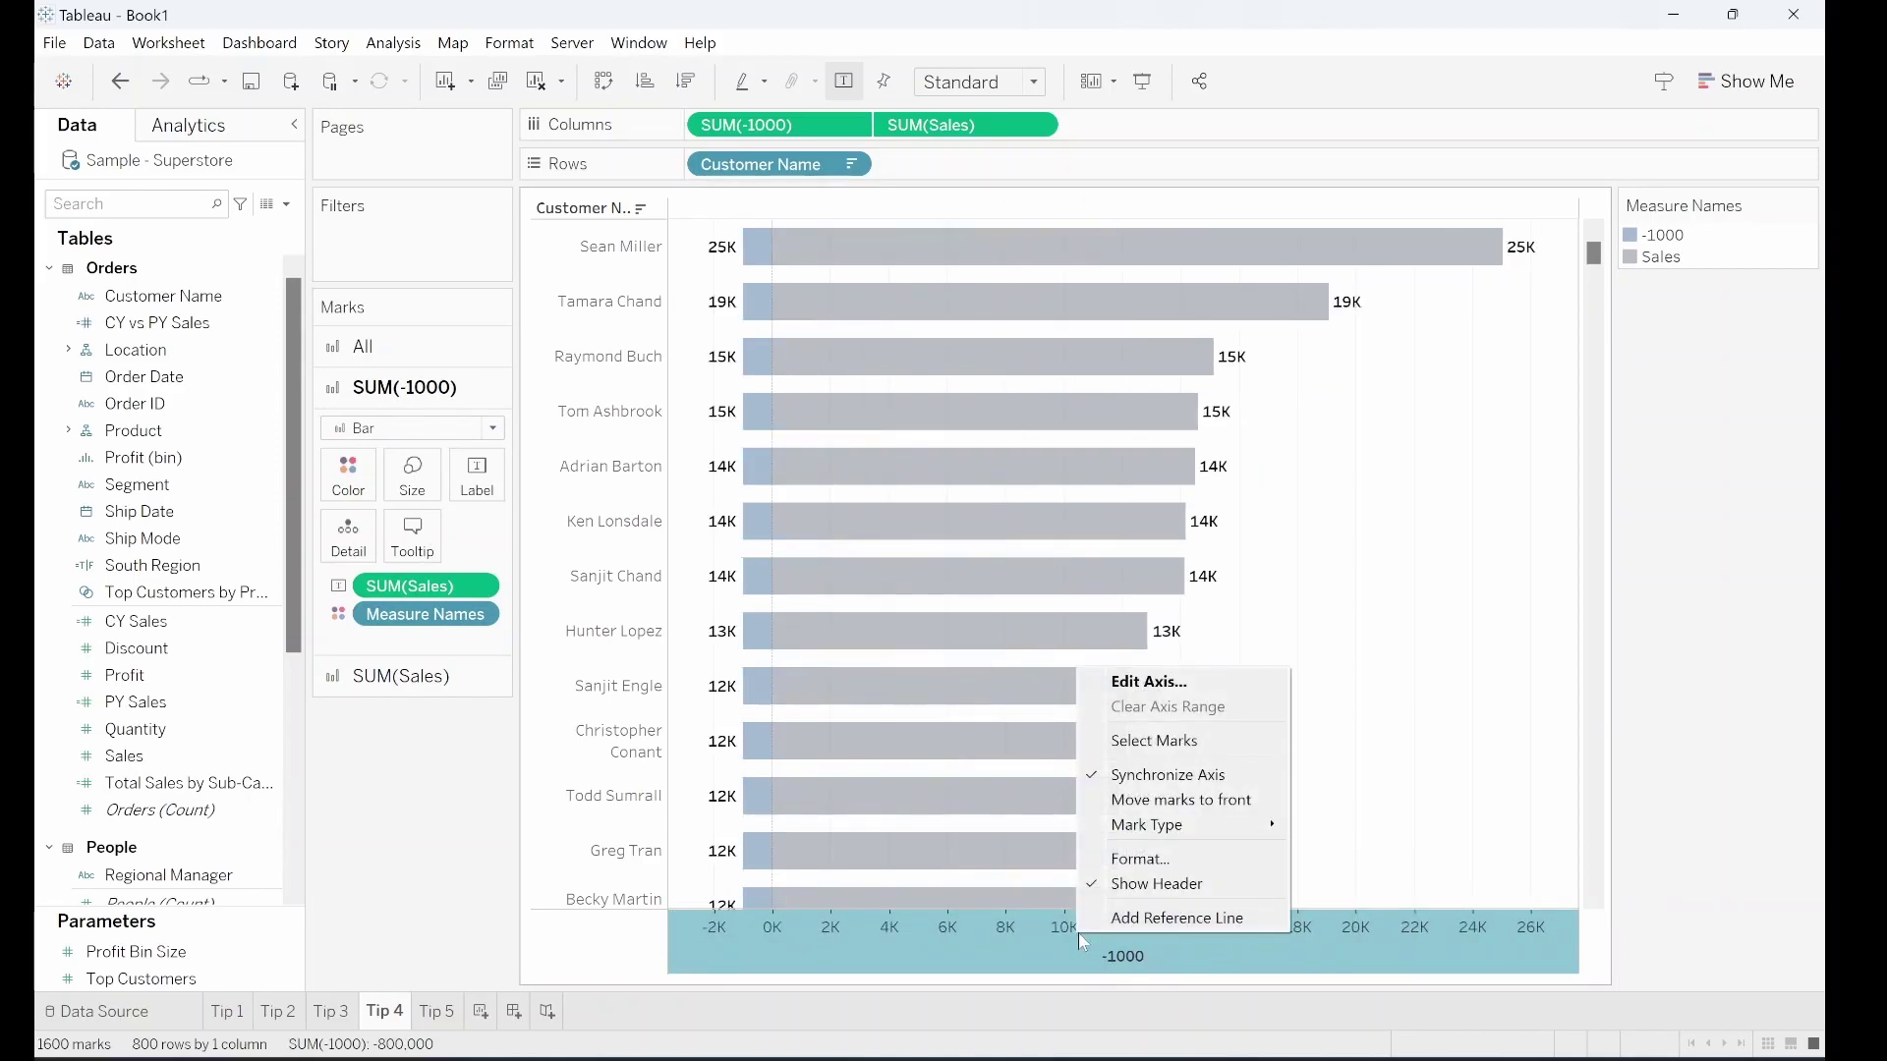
left_click(1109, 883)
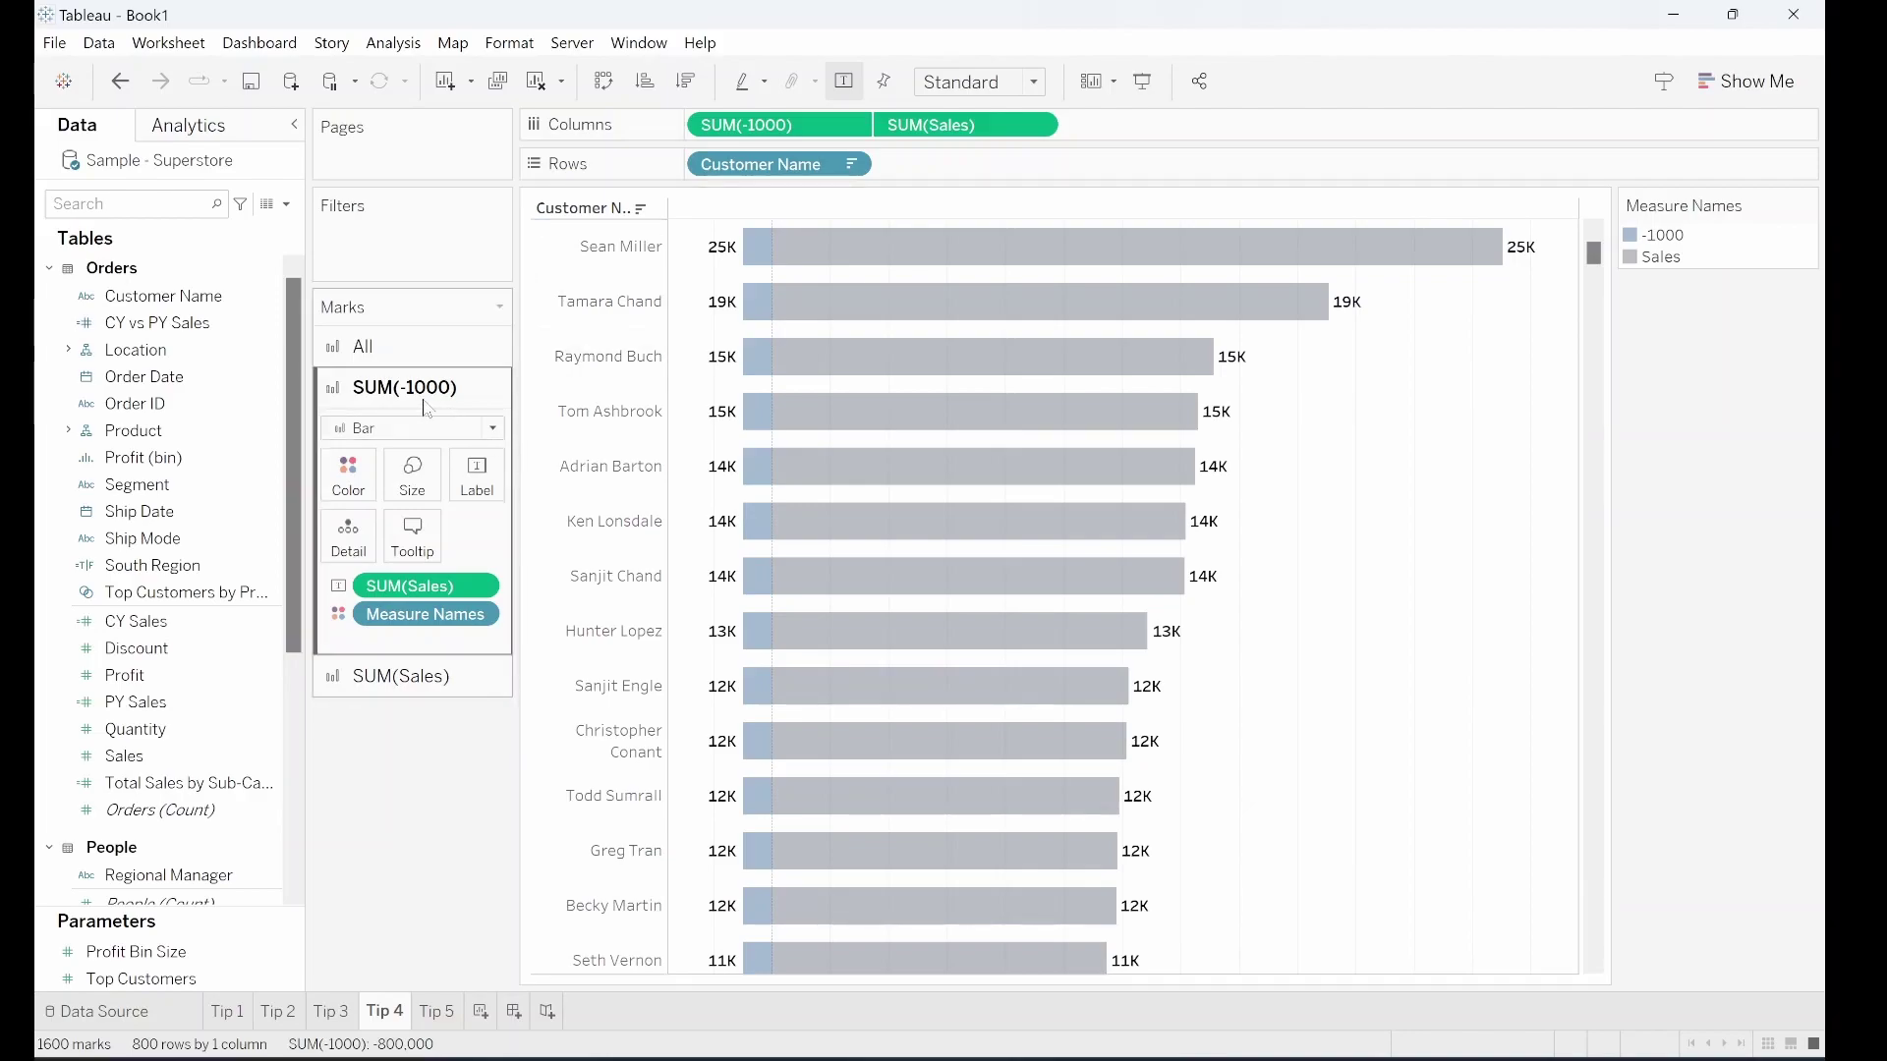
left_click(409, 427)
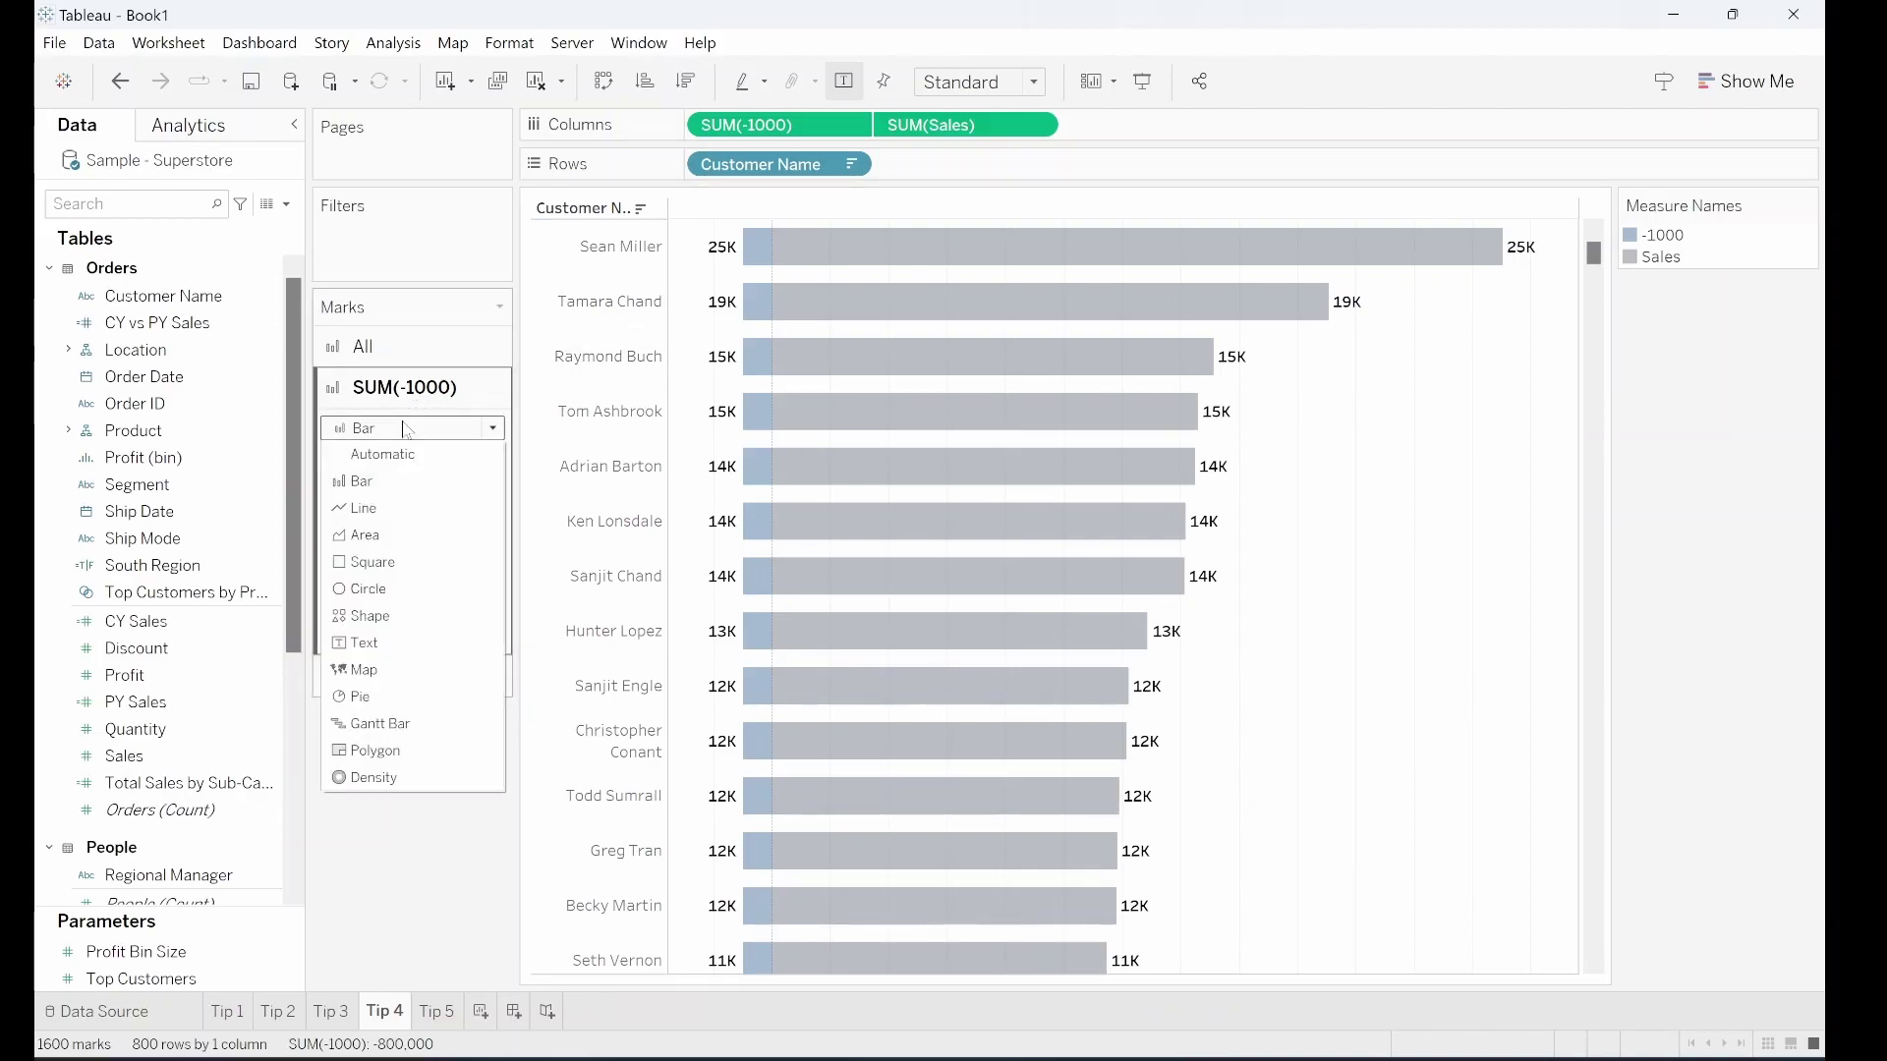
- Change the SUM(-1000) mark type from Bar to Circle
left_click(387, 588)
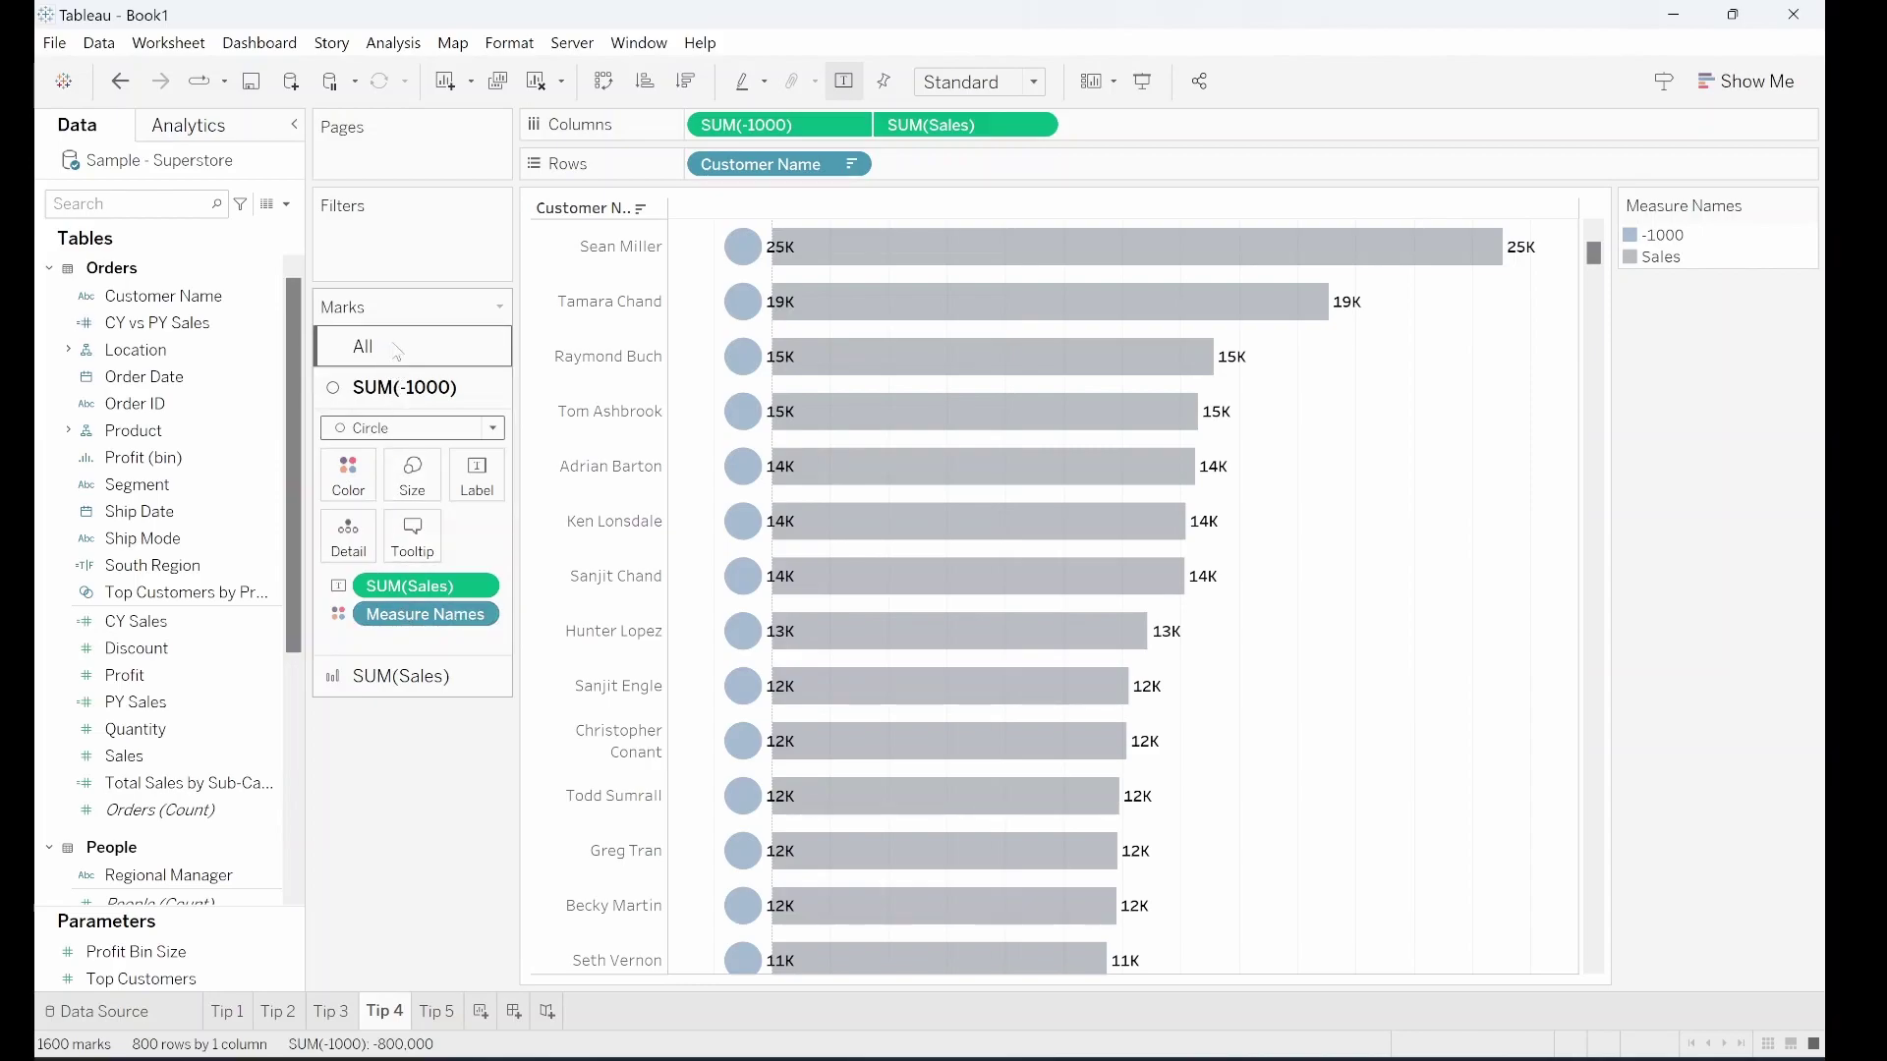
left_click(454, 350)
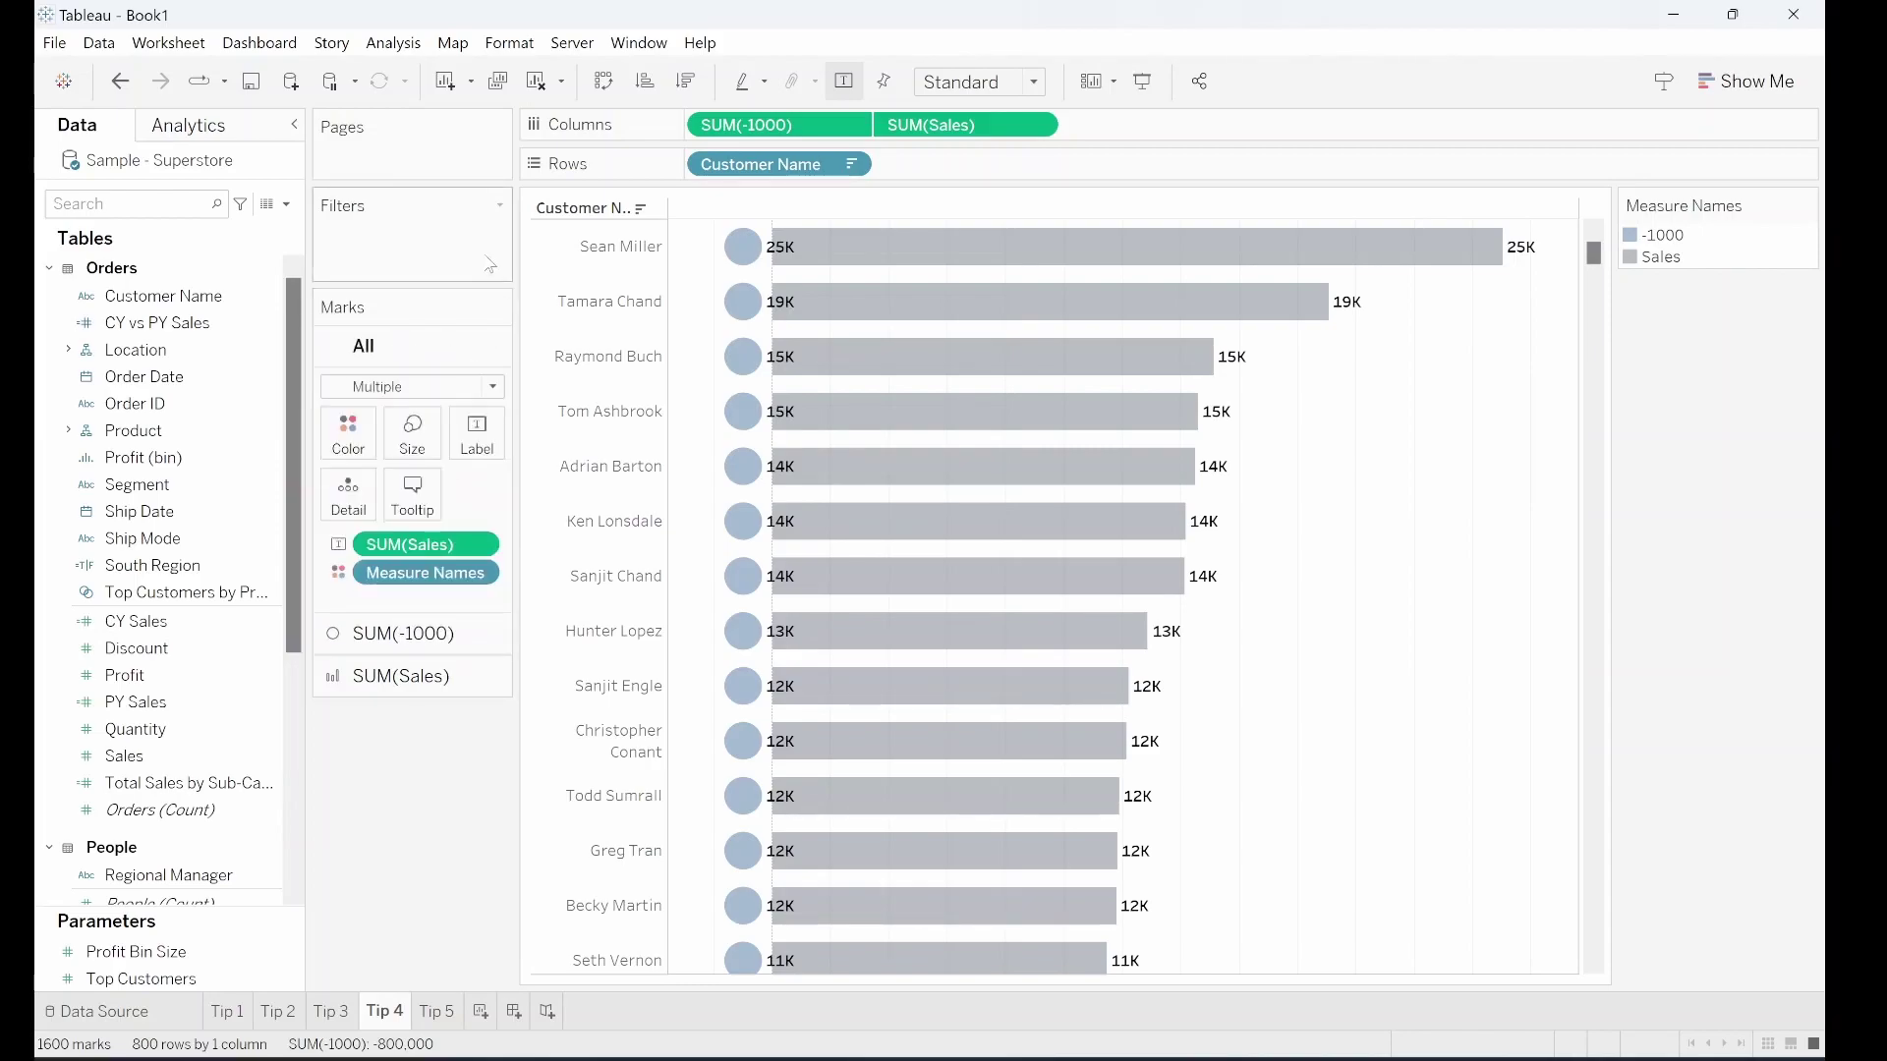
left_click(442, 649)
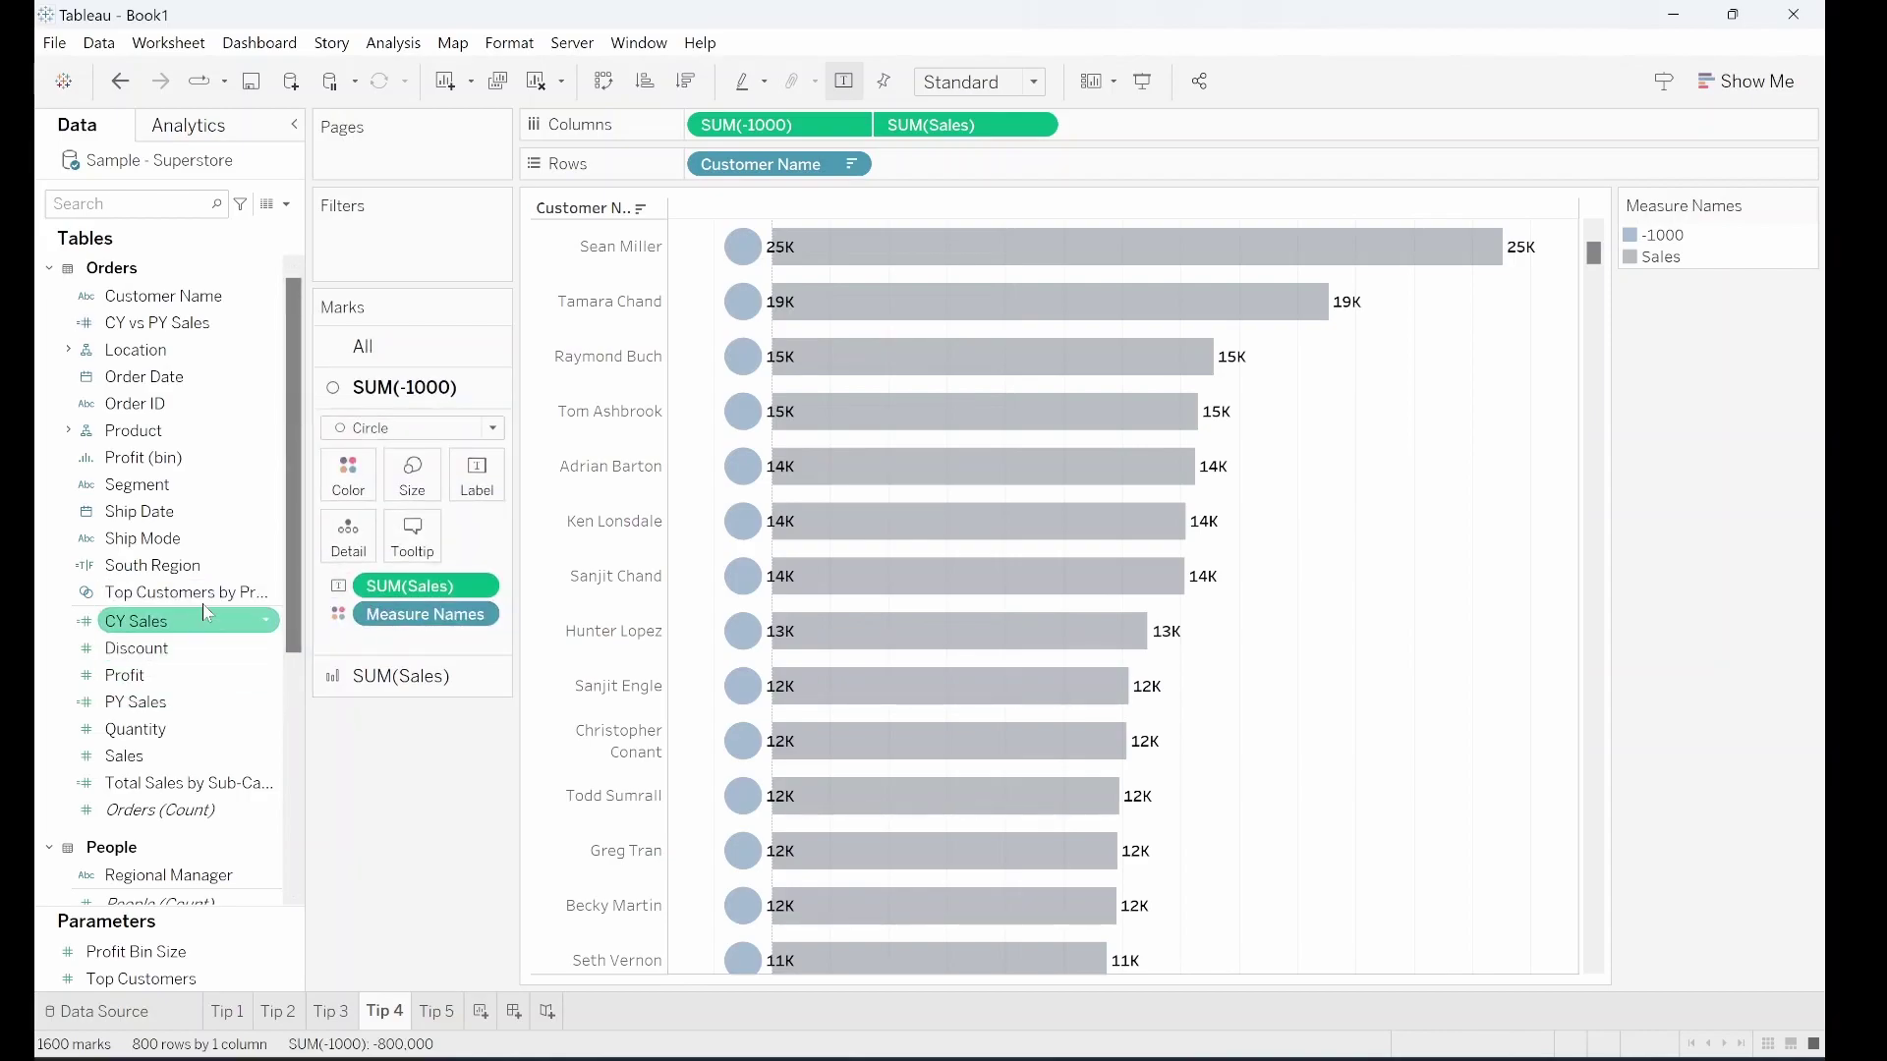
left_click(127, 204)
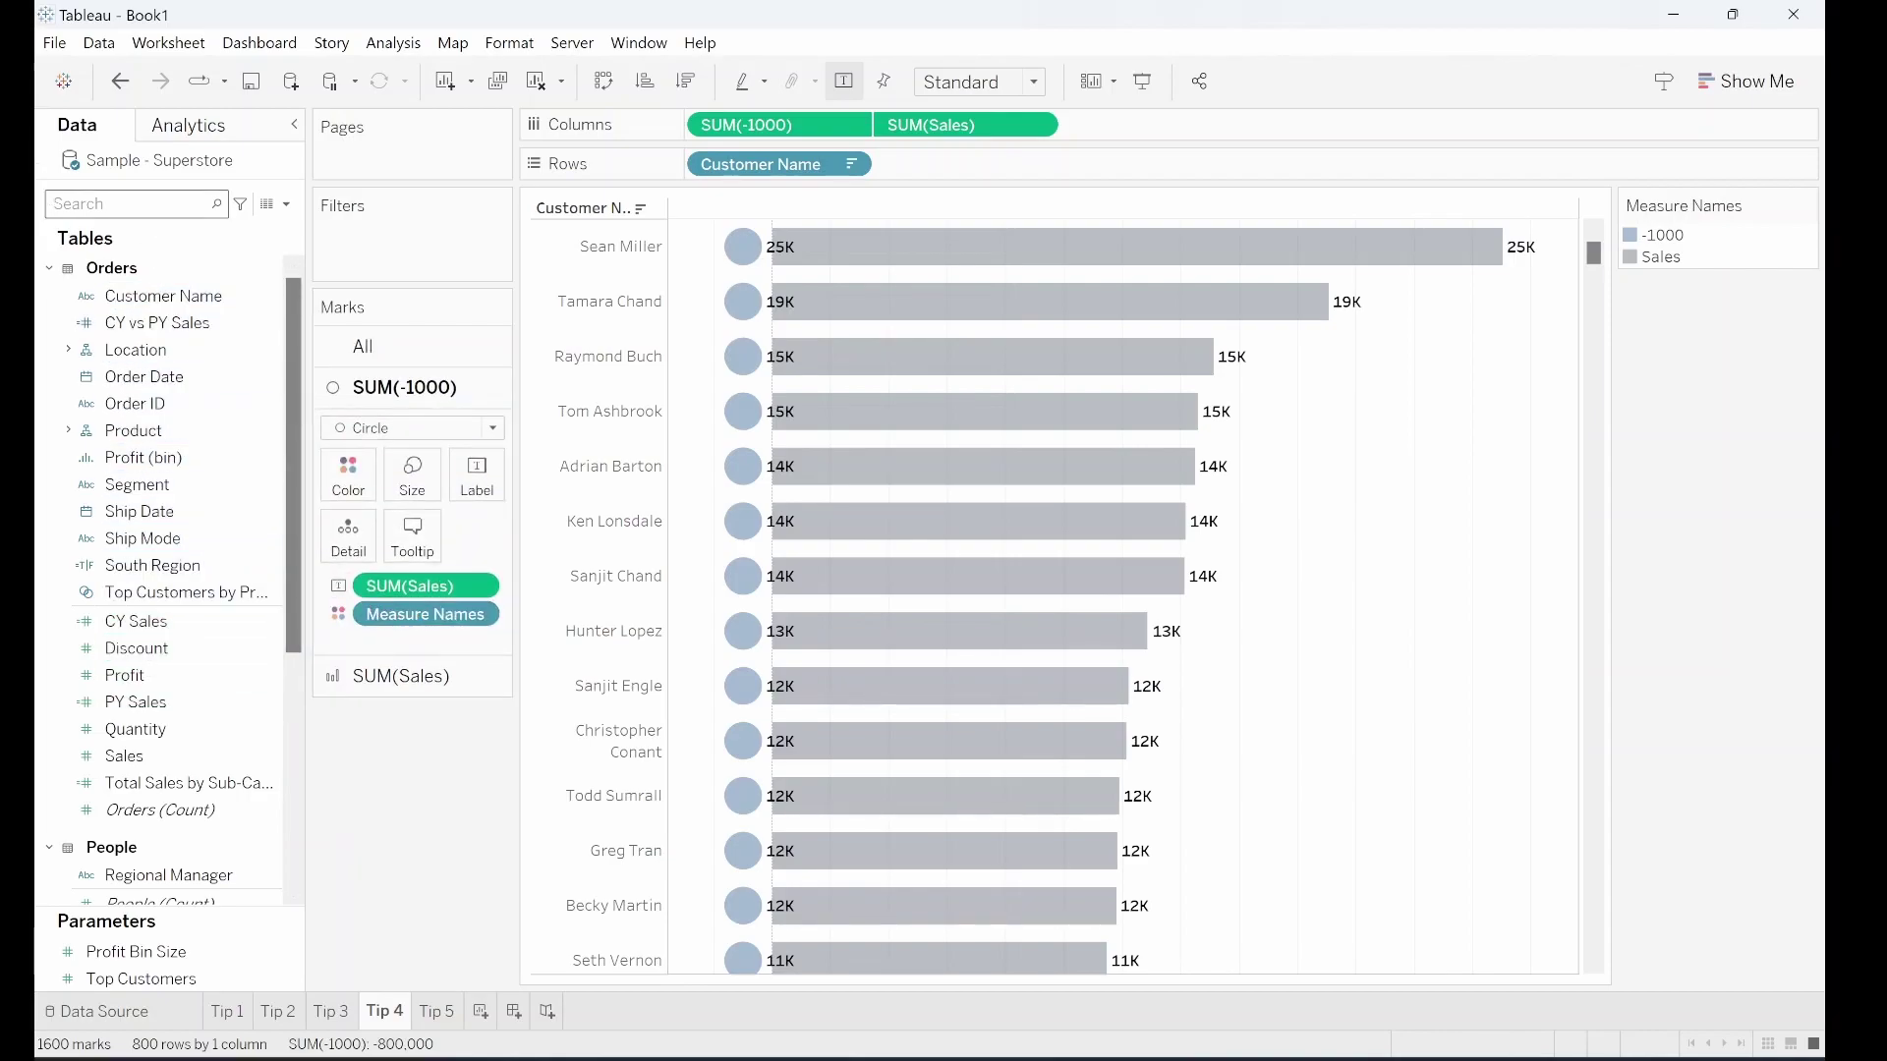
- Label the circles with Rank Sum Sales instead of SUM(Sales), horizontally centred
type("ran")
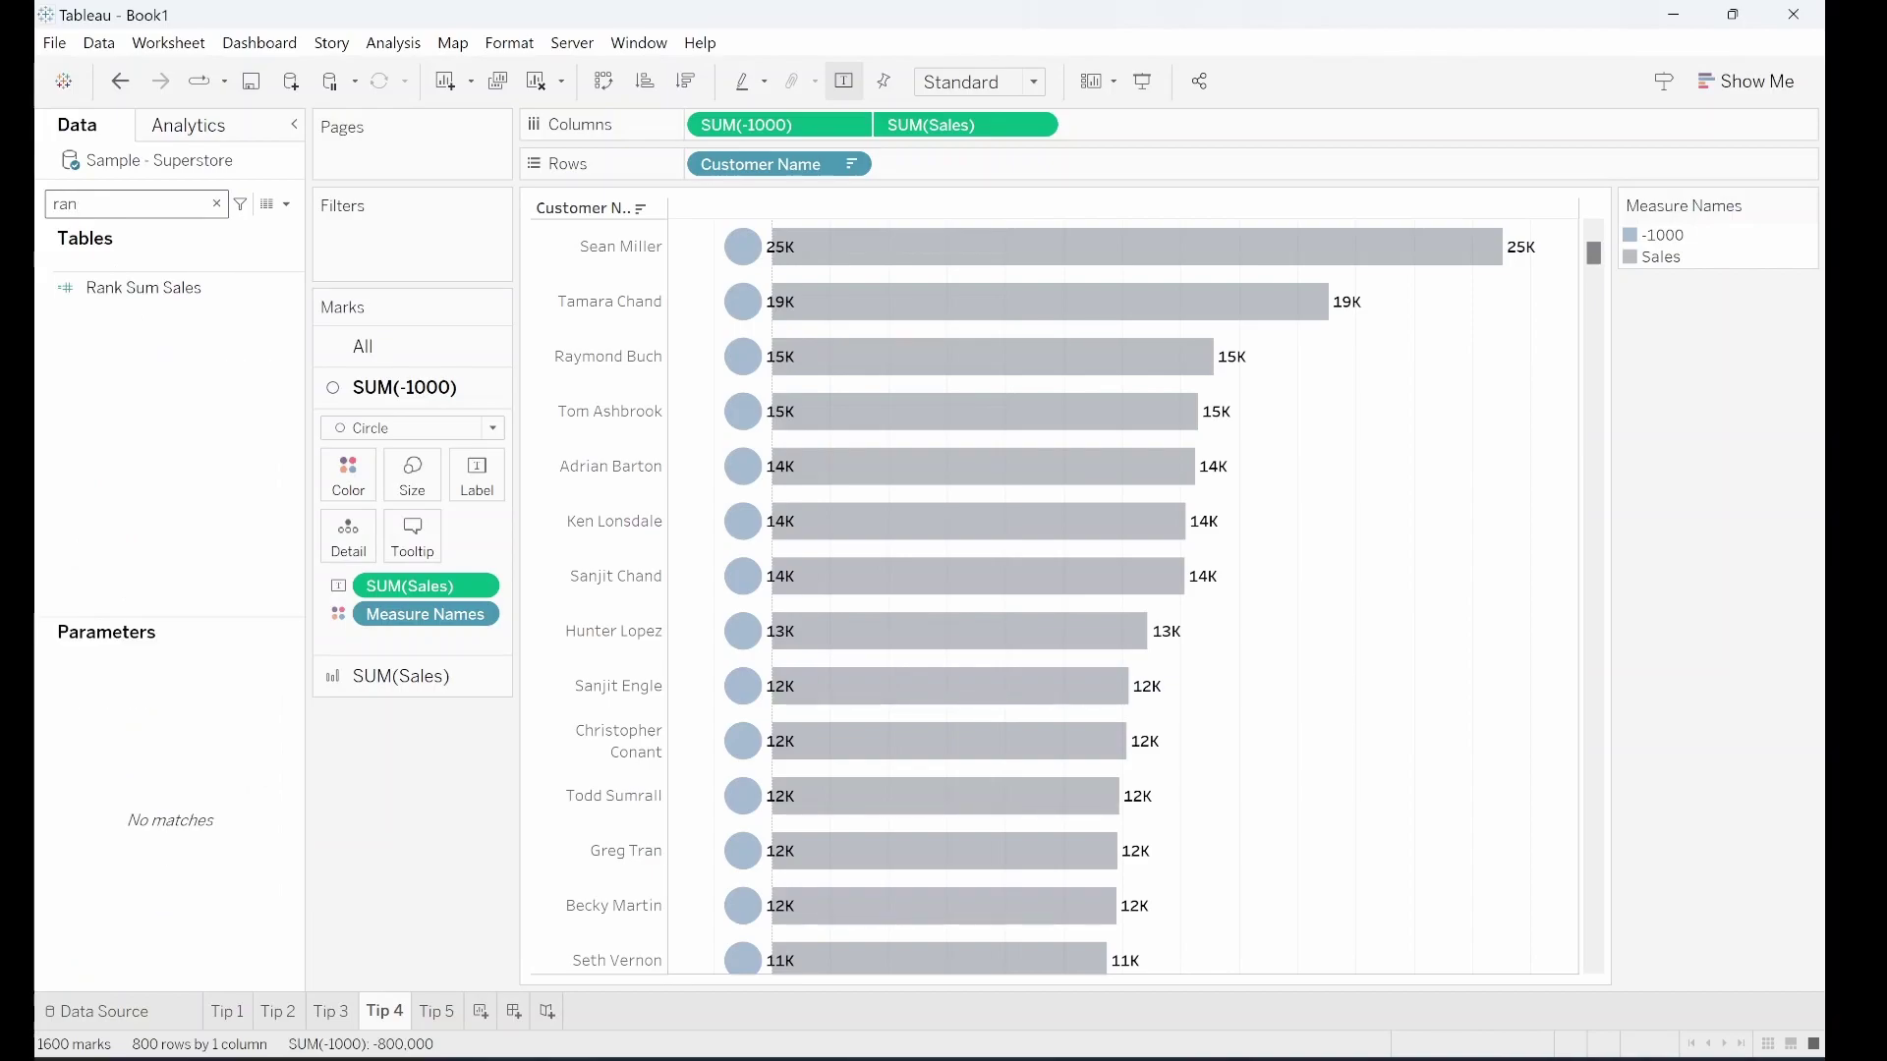
left_click_drag(147, 287, 475, 488)
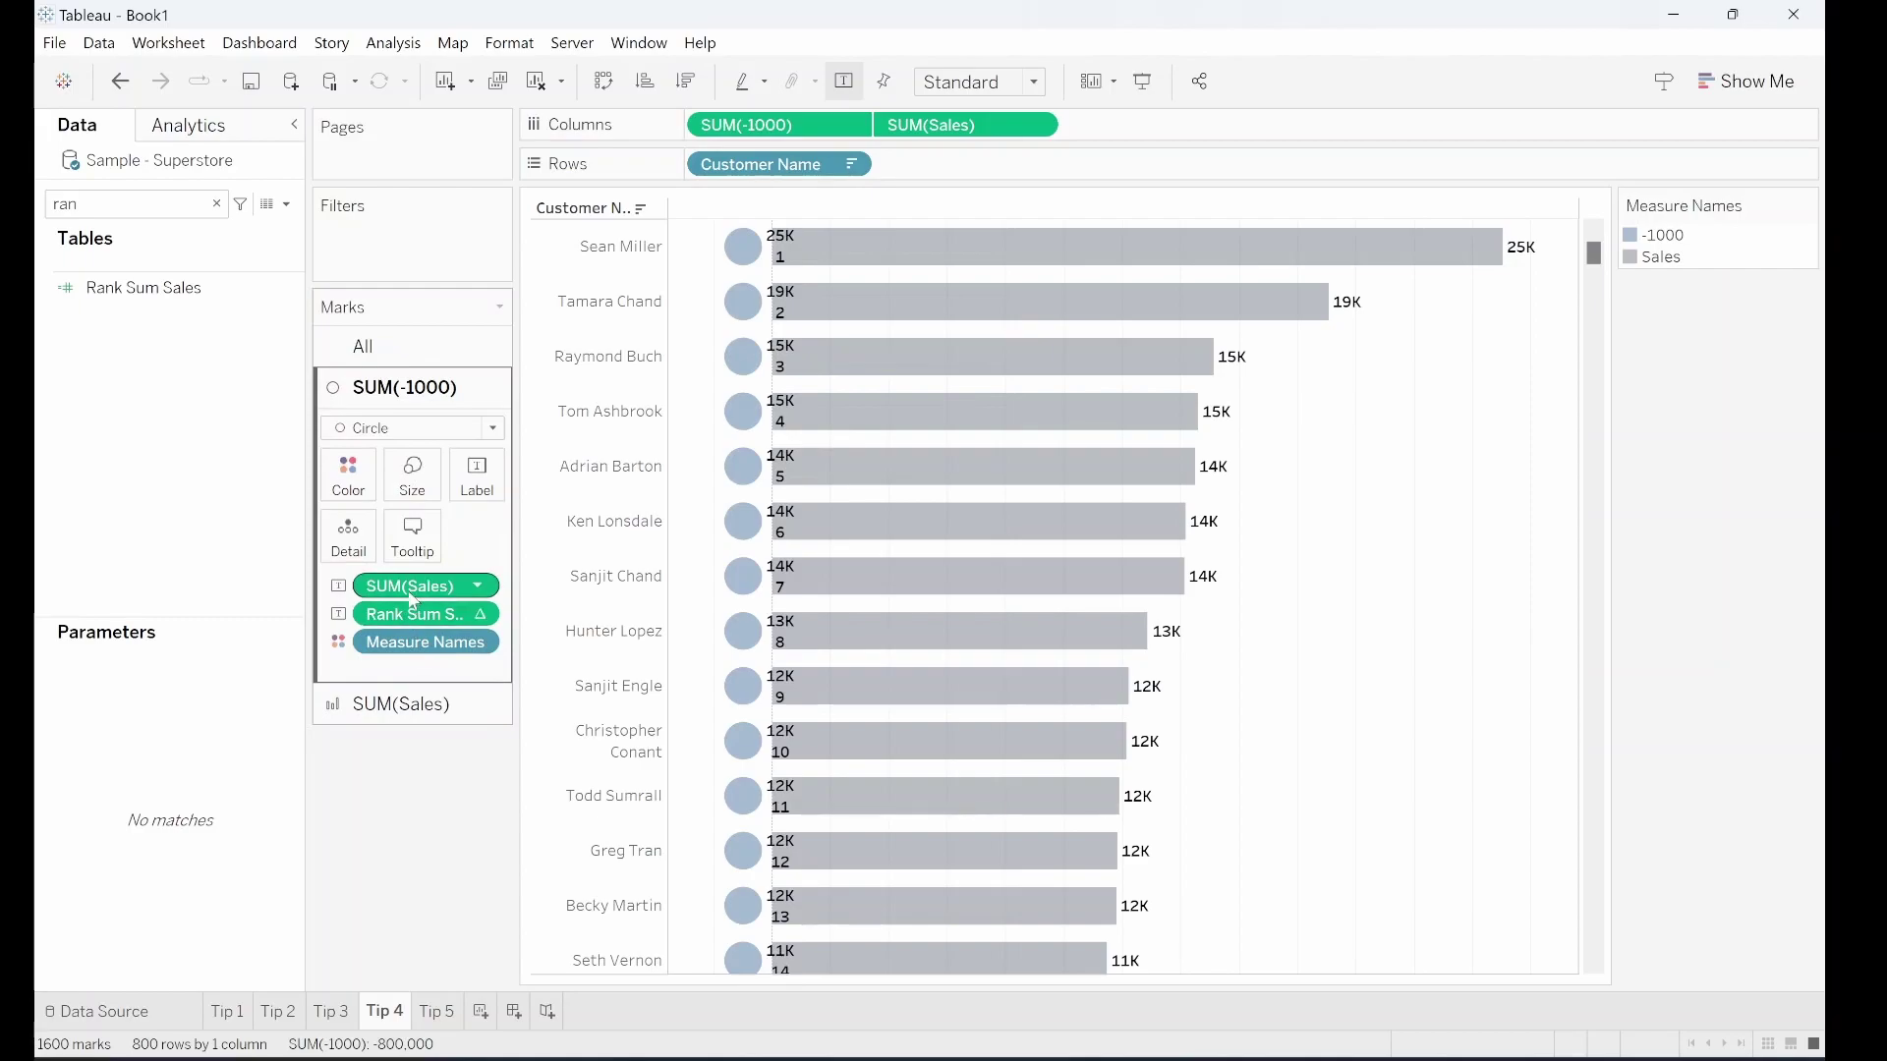
left_click_drag(412, 586, 415, 813)
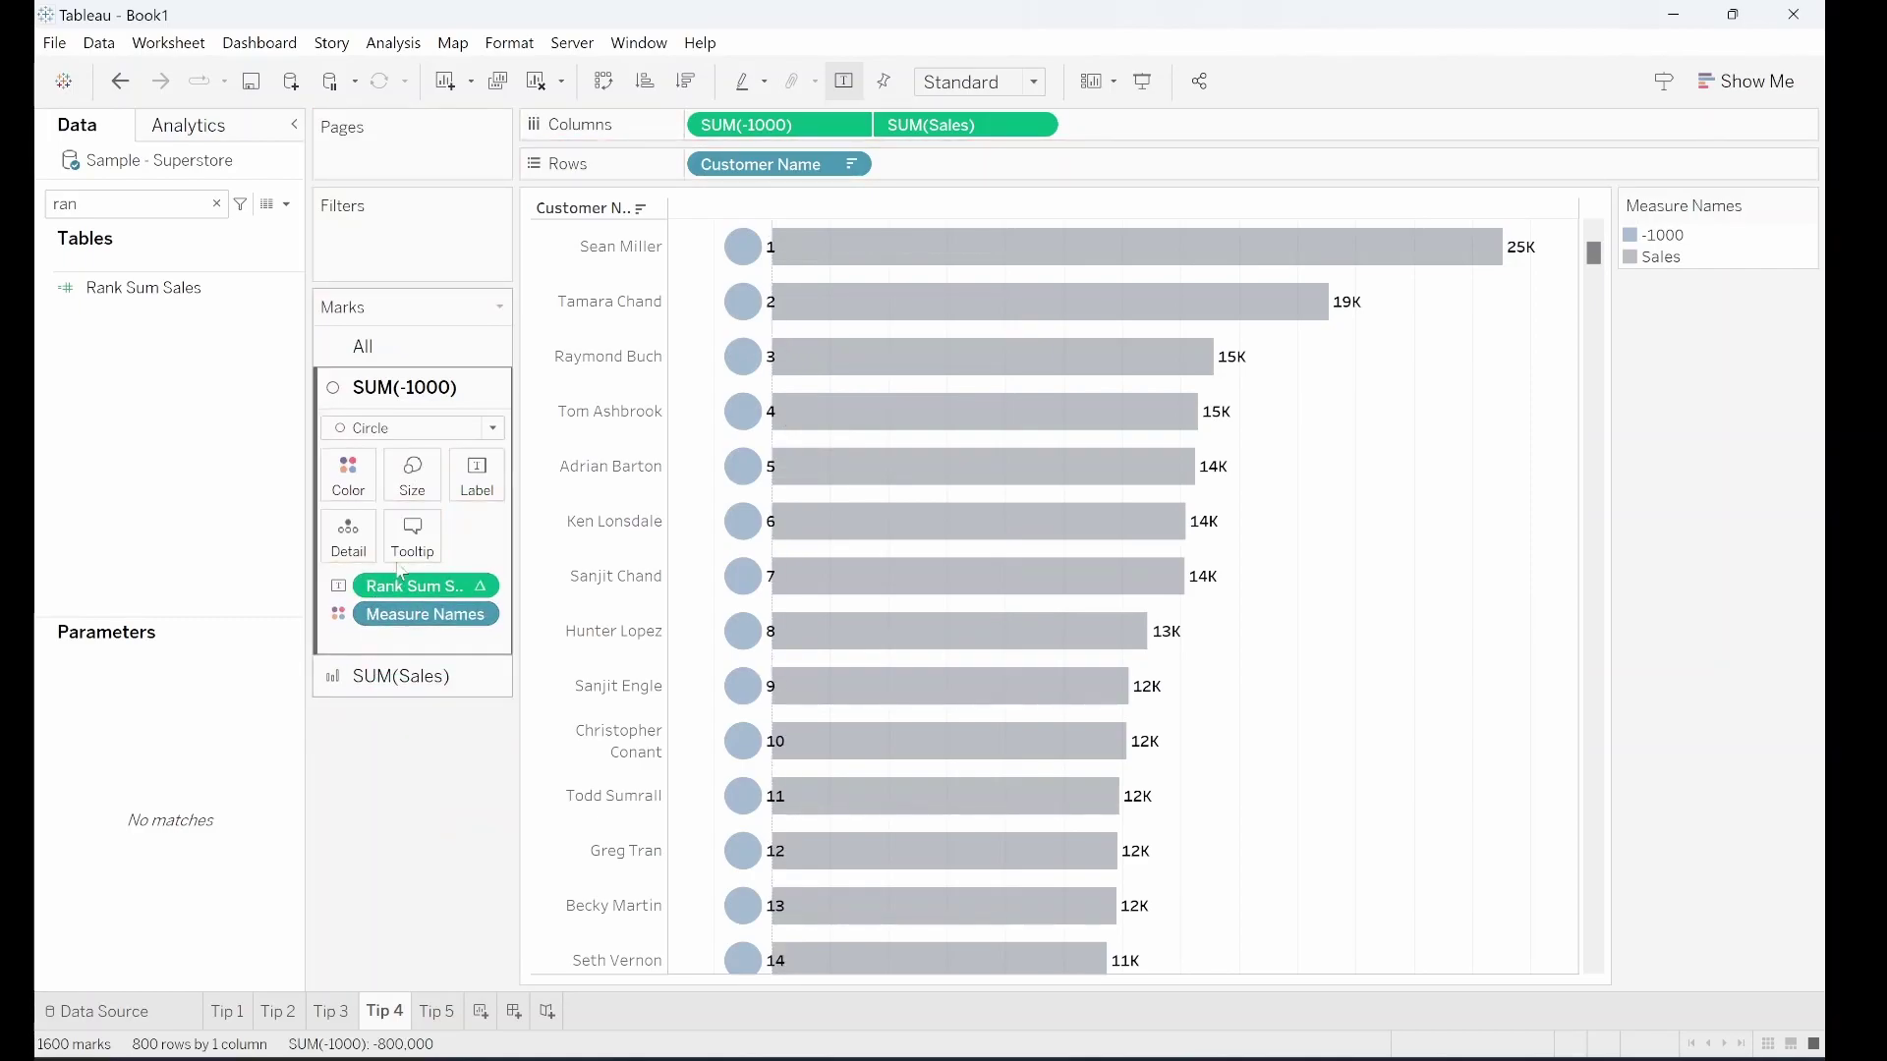
left_click(479, 484)
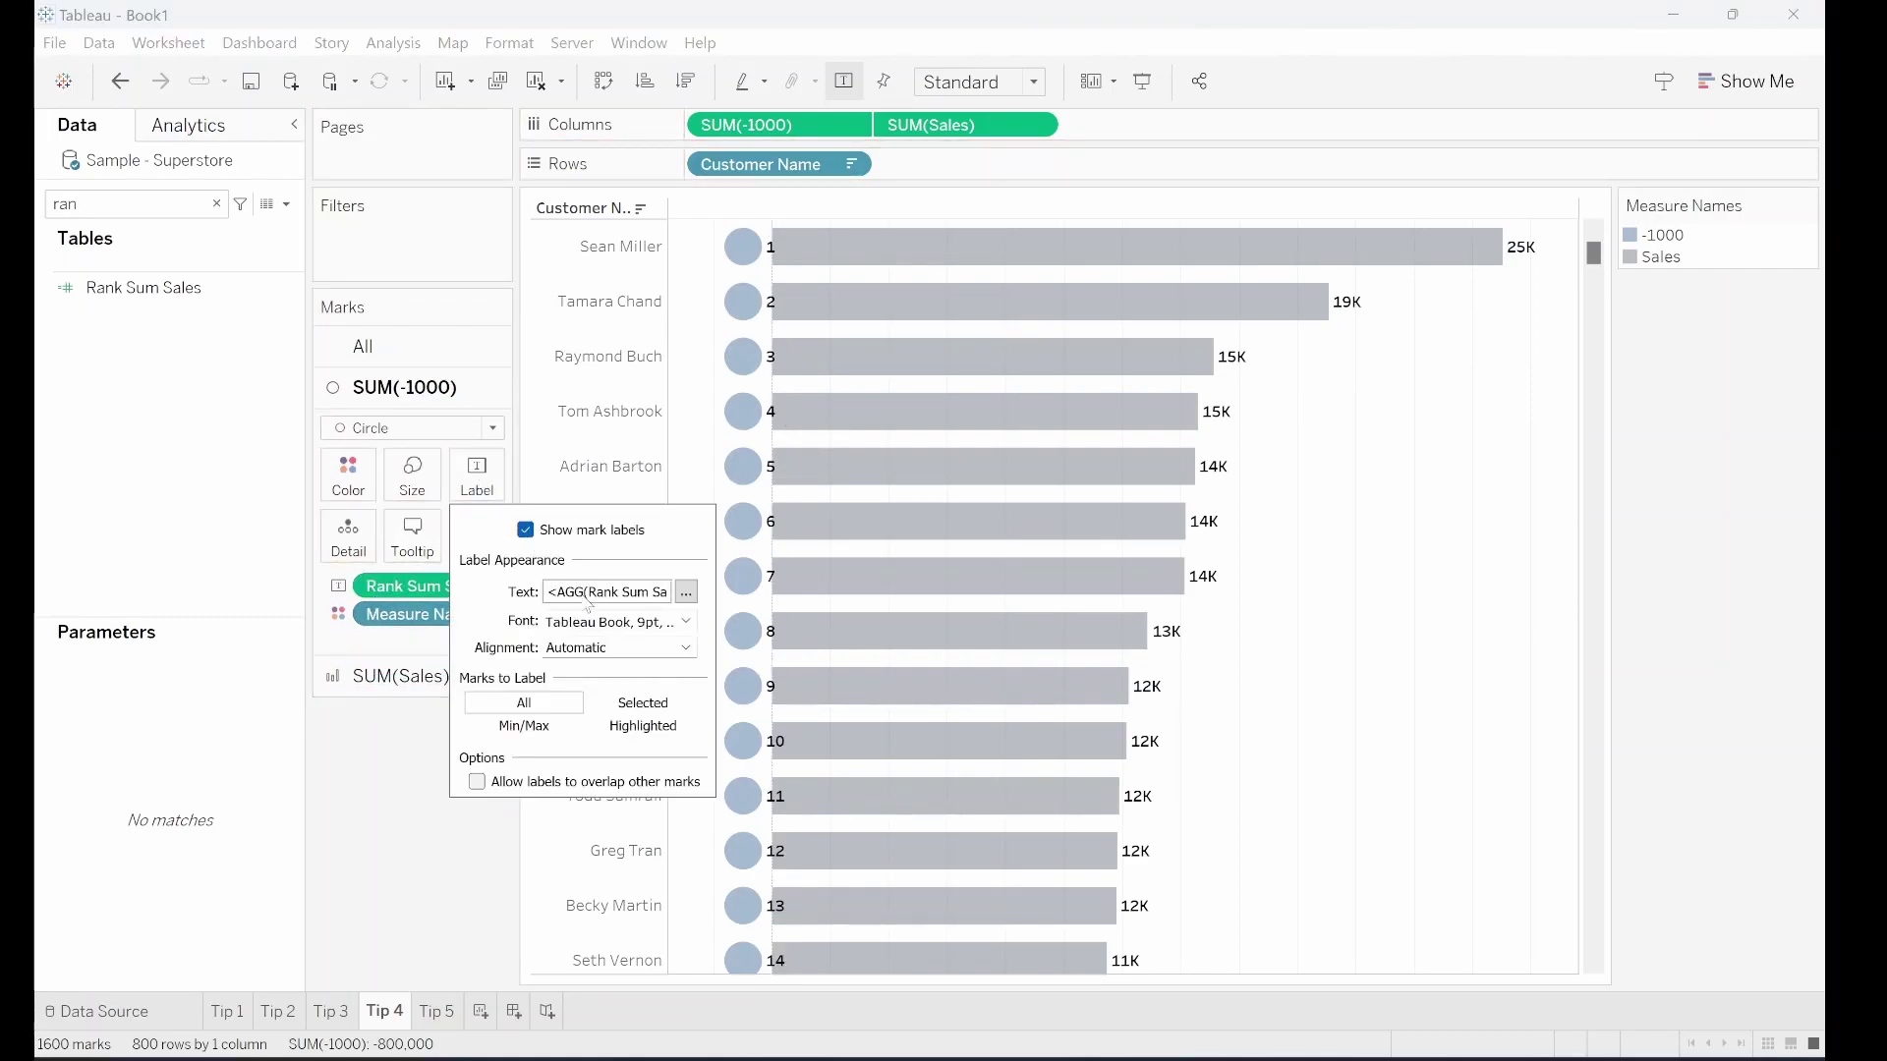
left_click(615, 649)
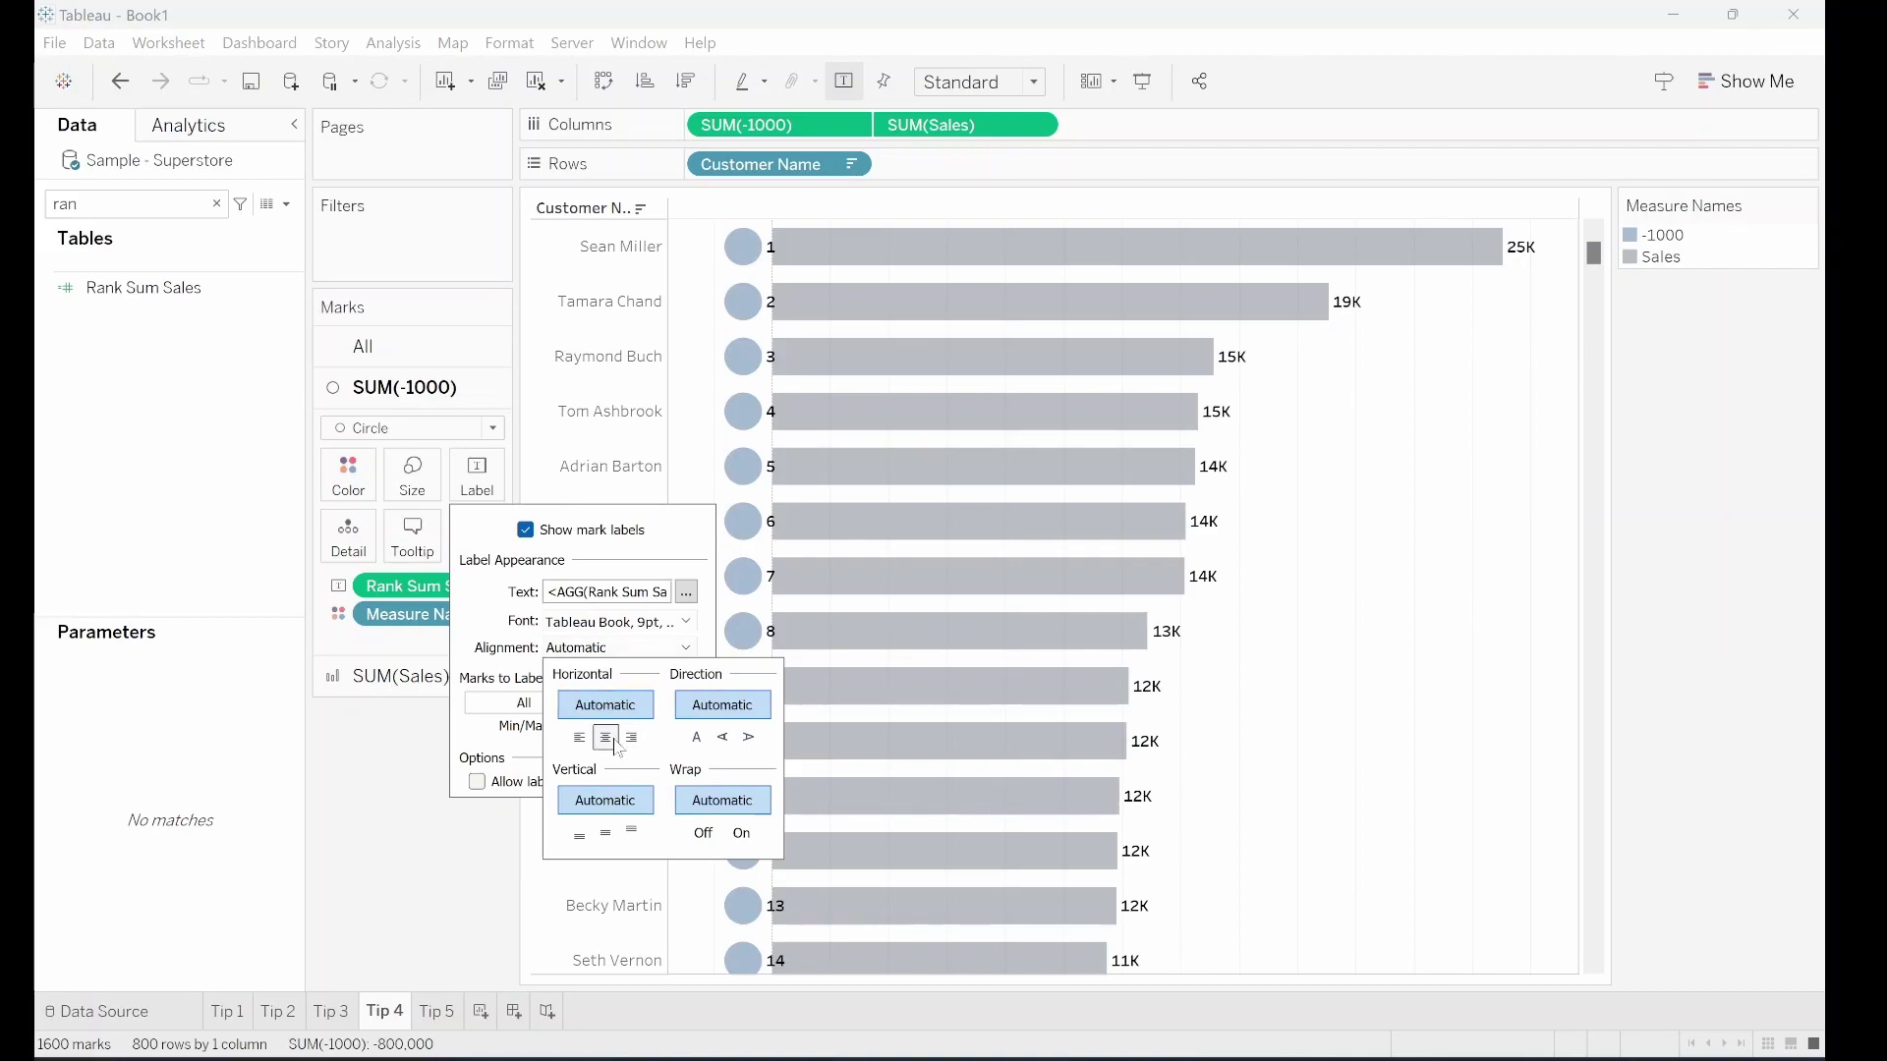
left_click(615, 743)
left_click(384, 774)
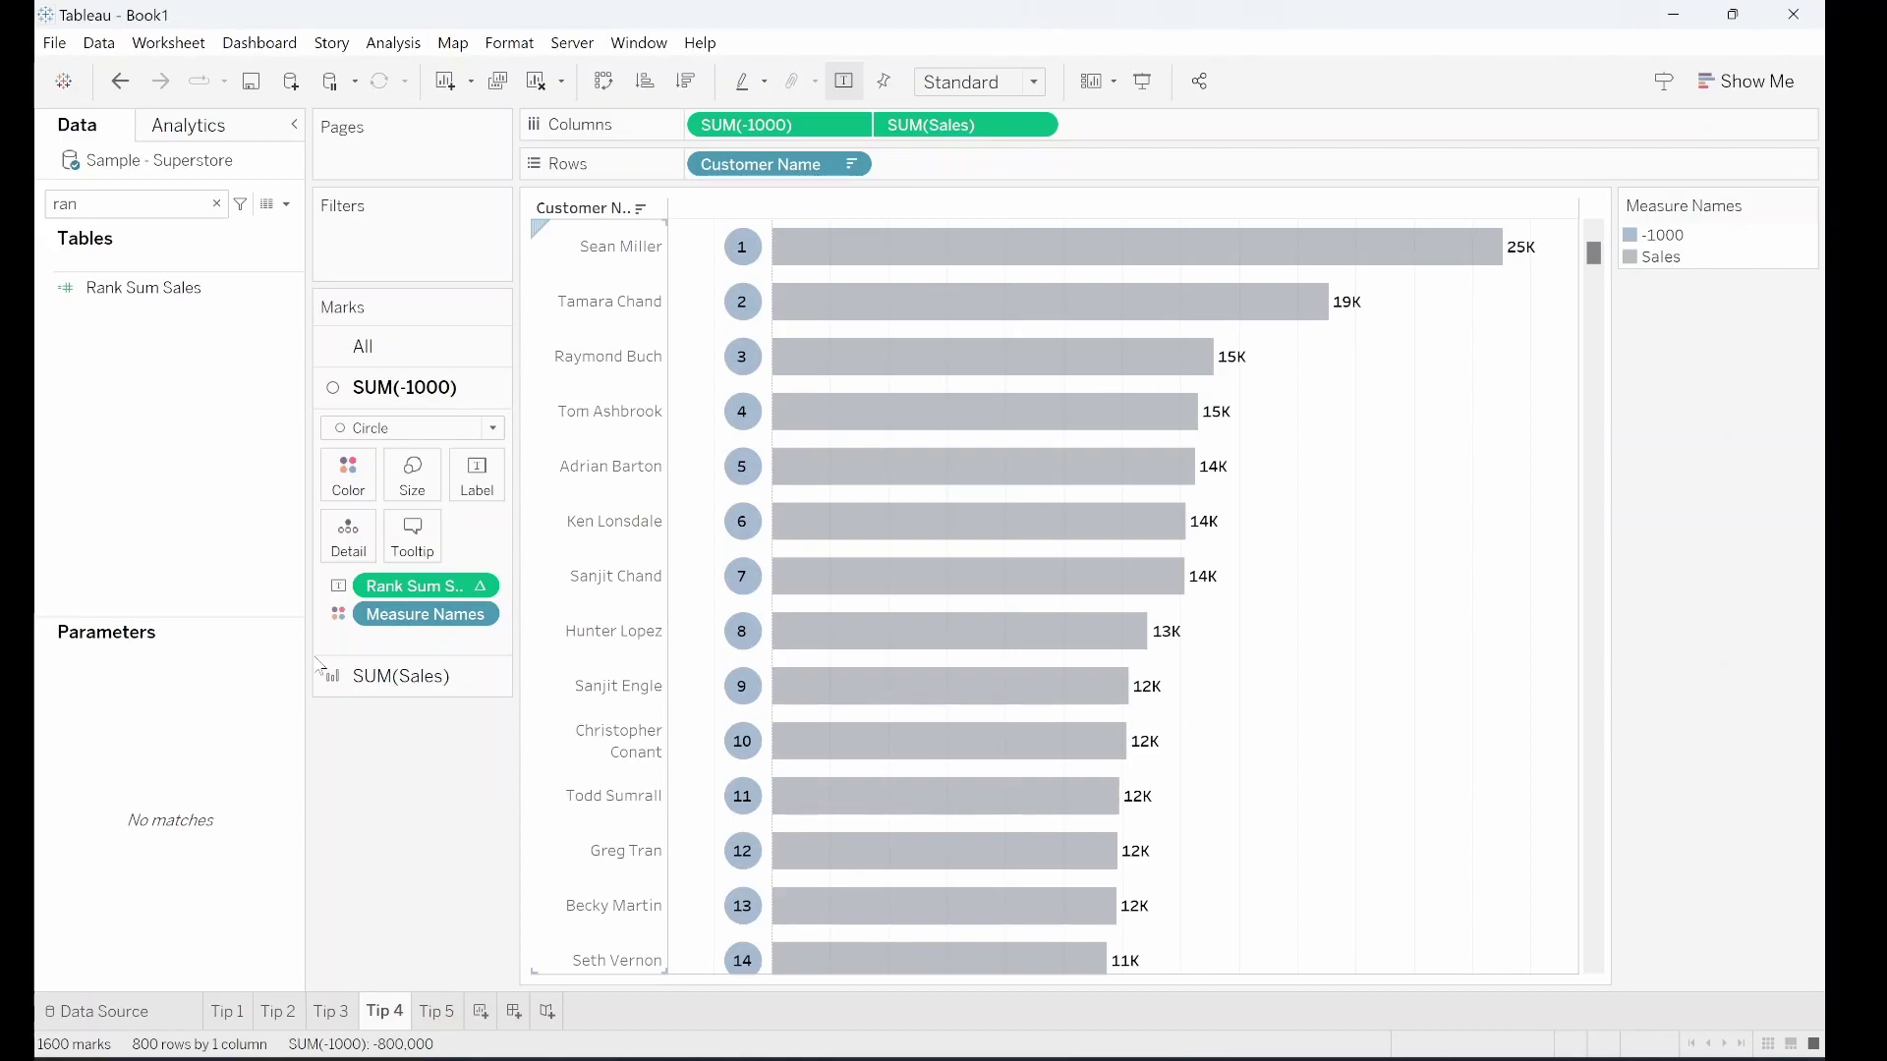
double_click(93, 204)
type("t")
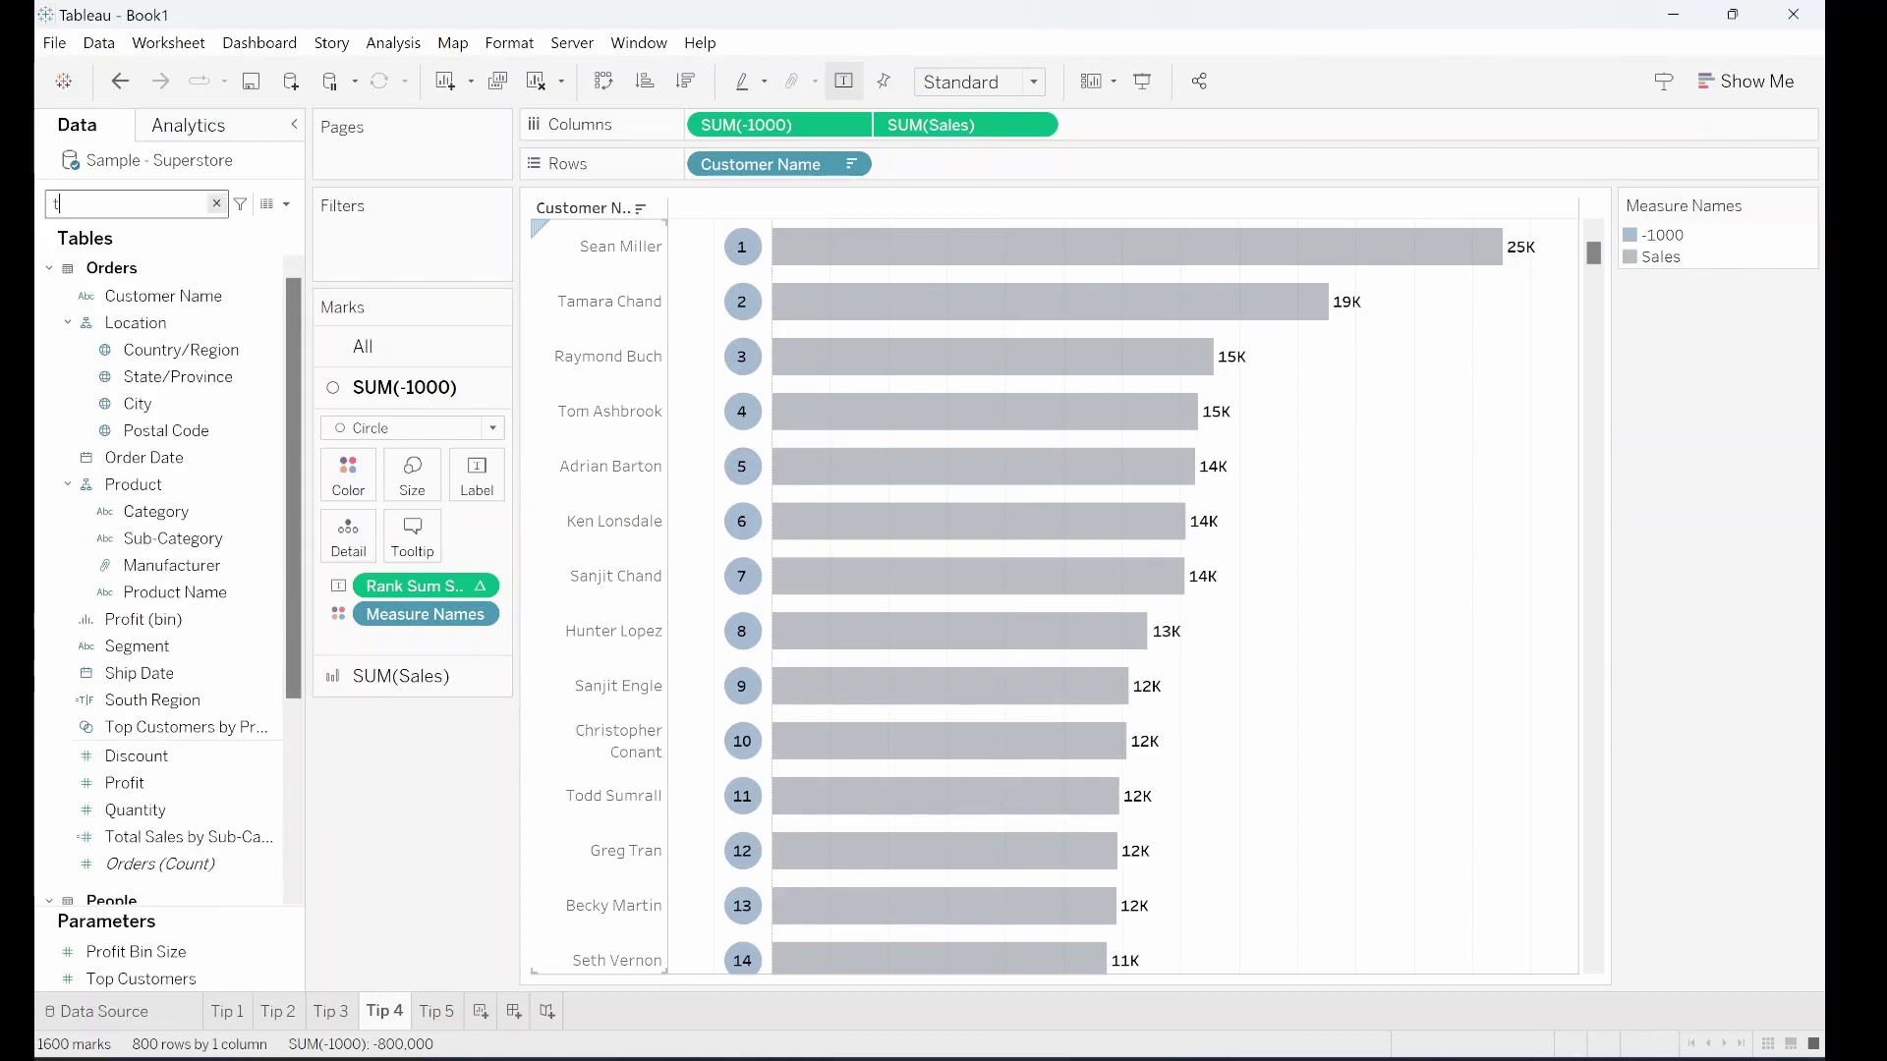
type("op")
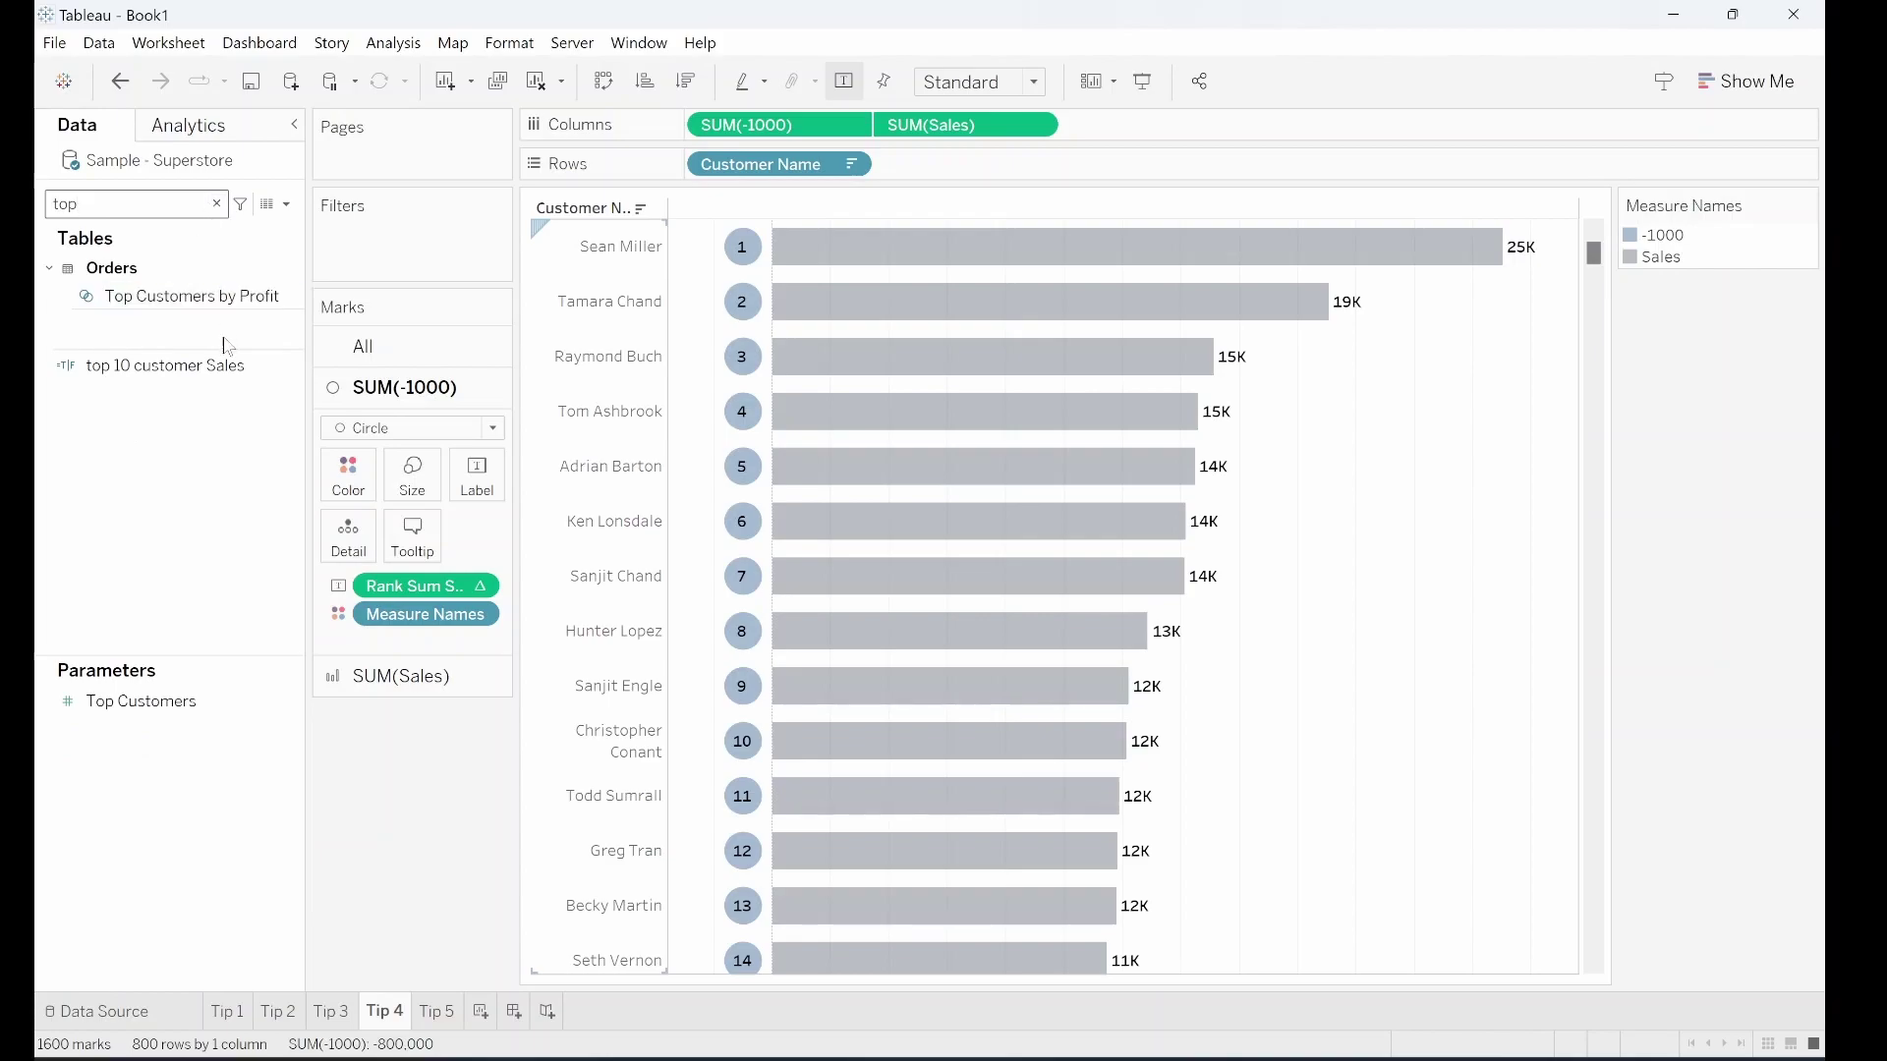
- Colour all marks by 'top 10 customer Sales', then go to the Tip 5 sheet
left_click(364, 346)
left_click_drag(230, 368, 352, 438)
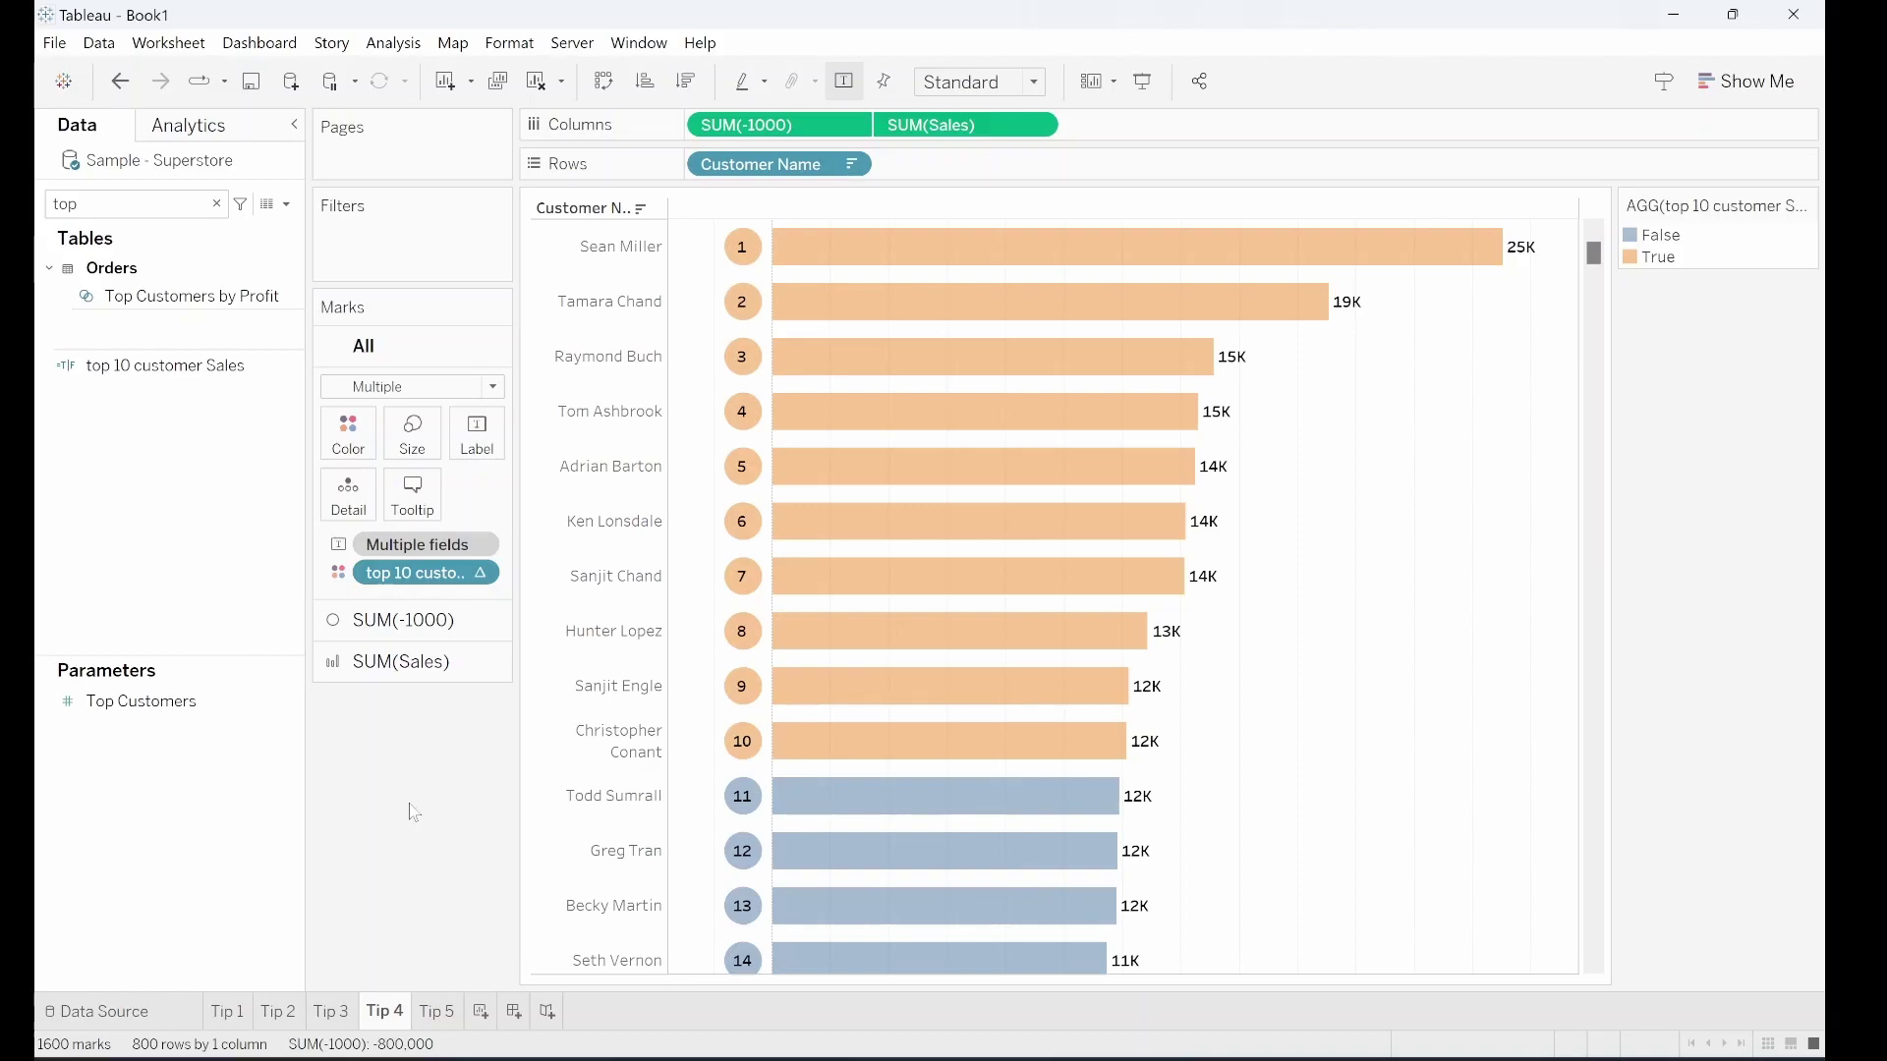
left_click(439, 1012)
mouse_move(444, 1000)
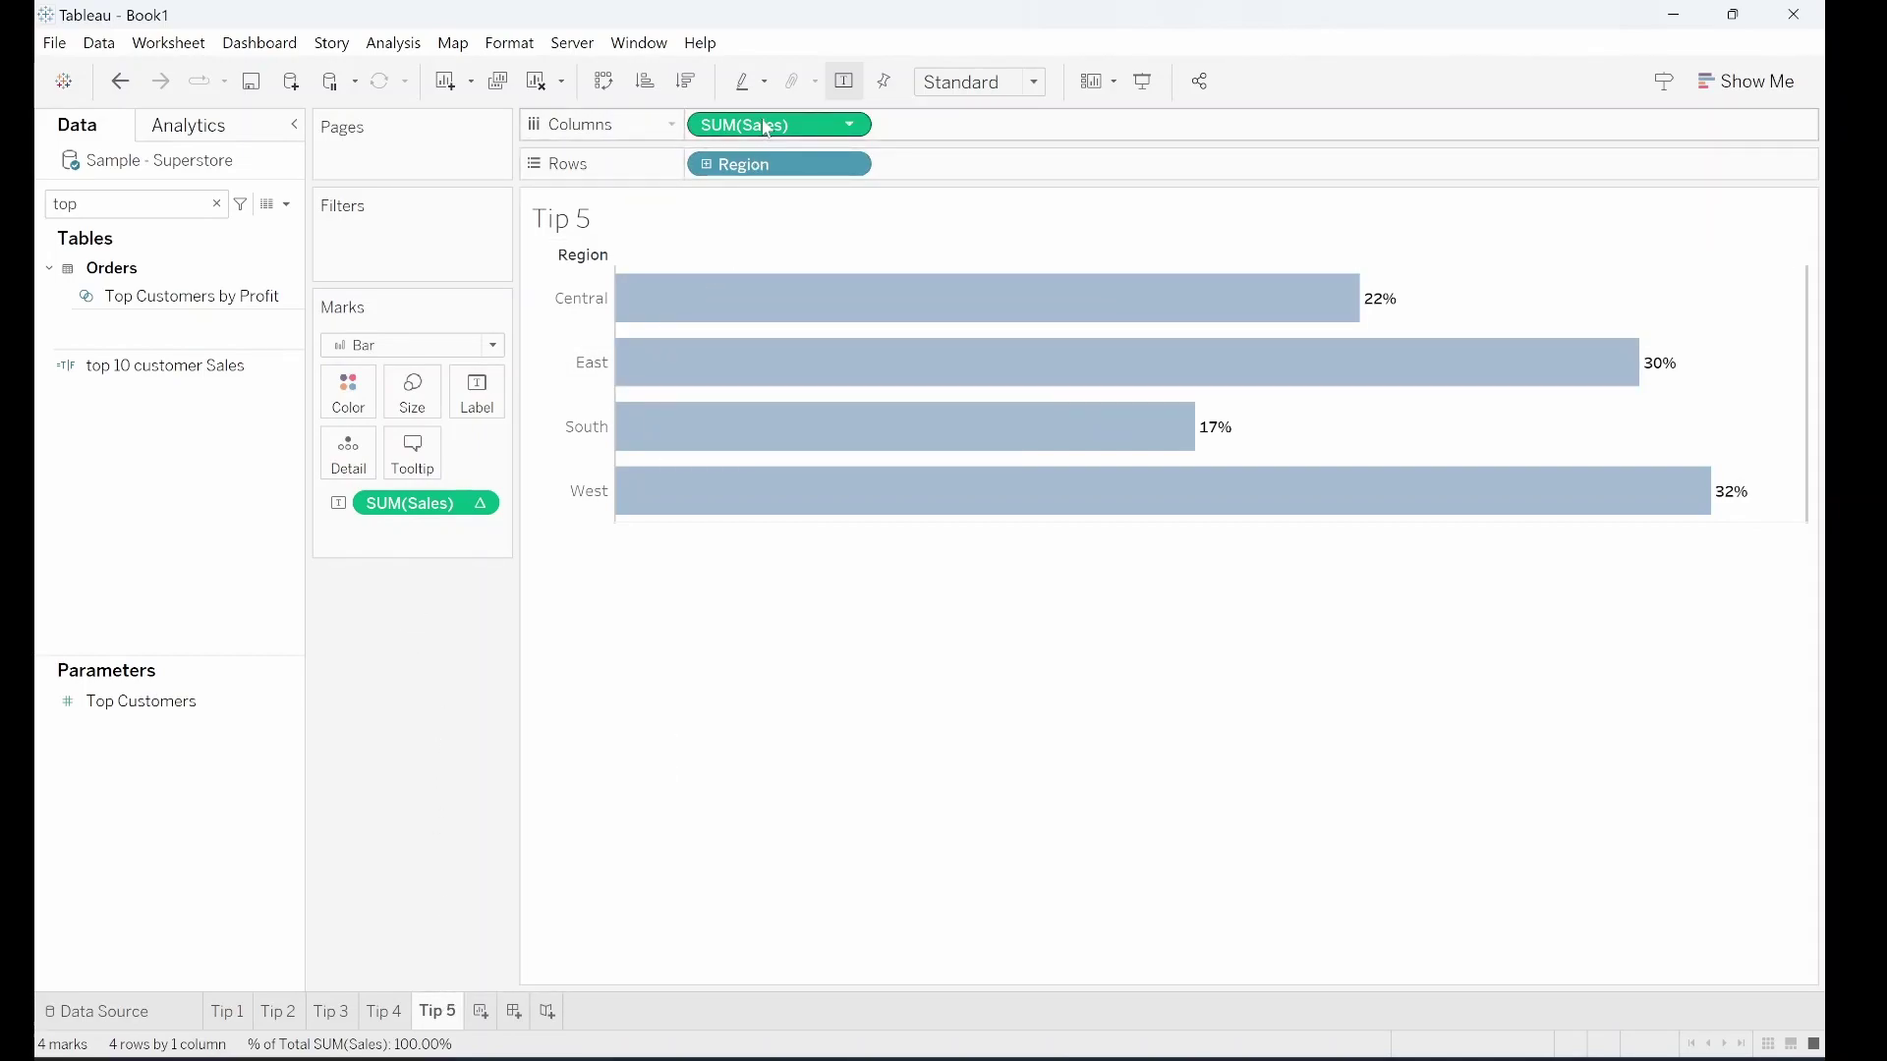
- Add a constant SUM(1) measure on Columns before SUM(Sales) and combine them on a dual axis
mouse_move(768, 129)
left_mouse_down()
mouse_move(798, 143)
mouse_move(893, 127)
mouse_move(800, 132)
left_mouse_up()
double_click(897, 128)
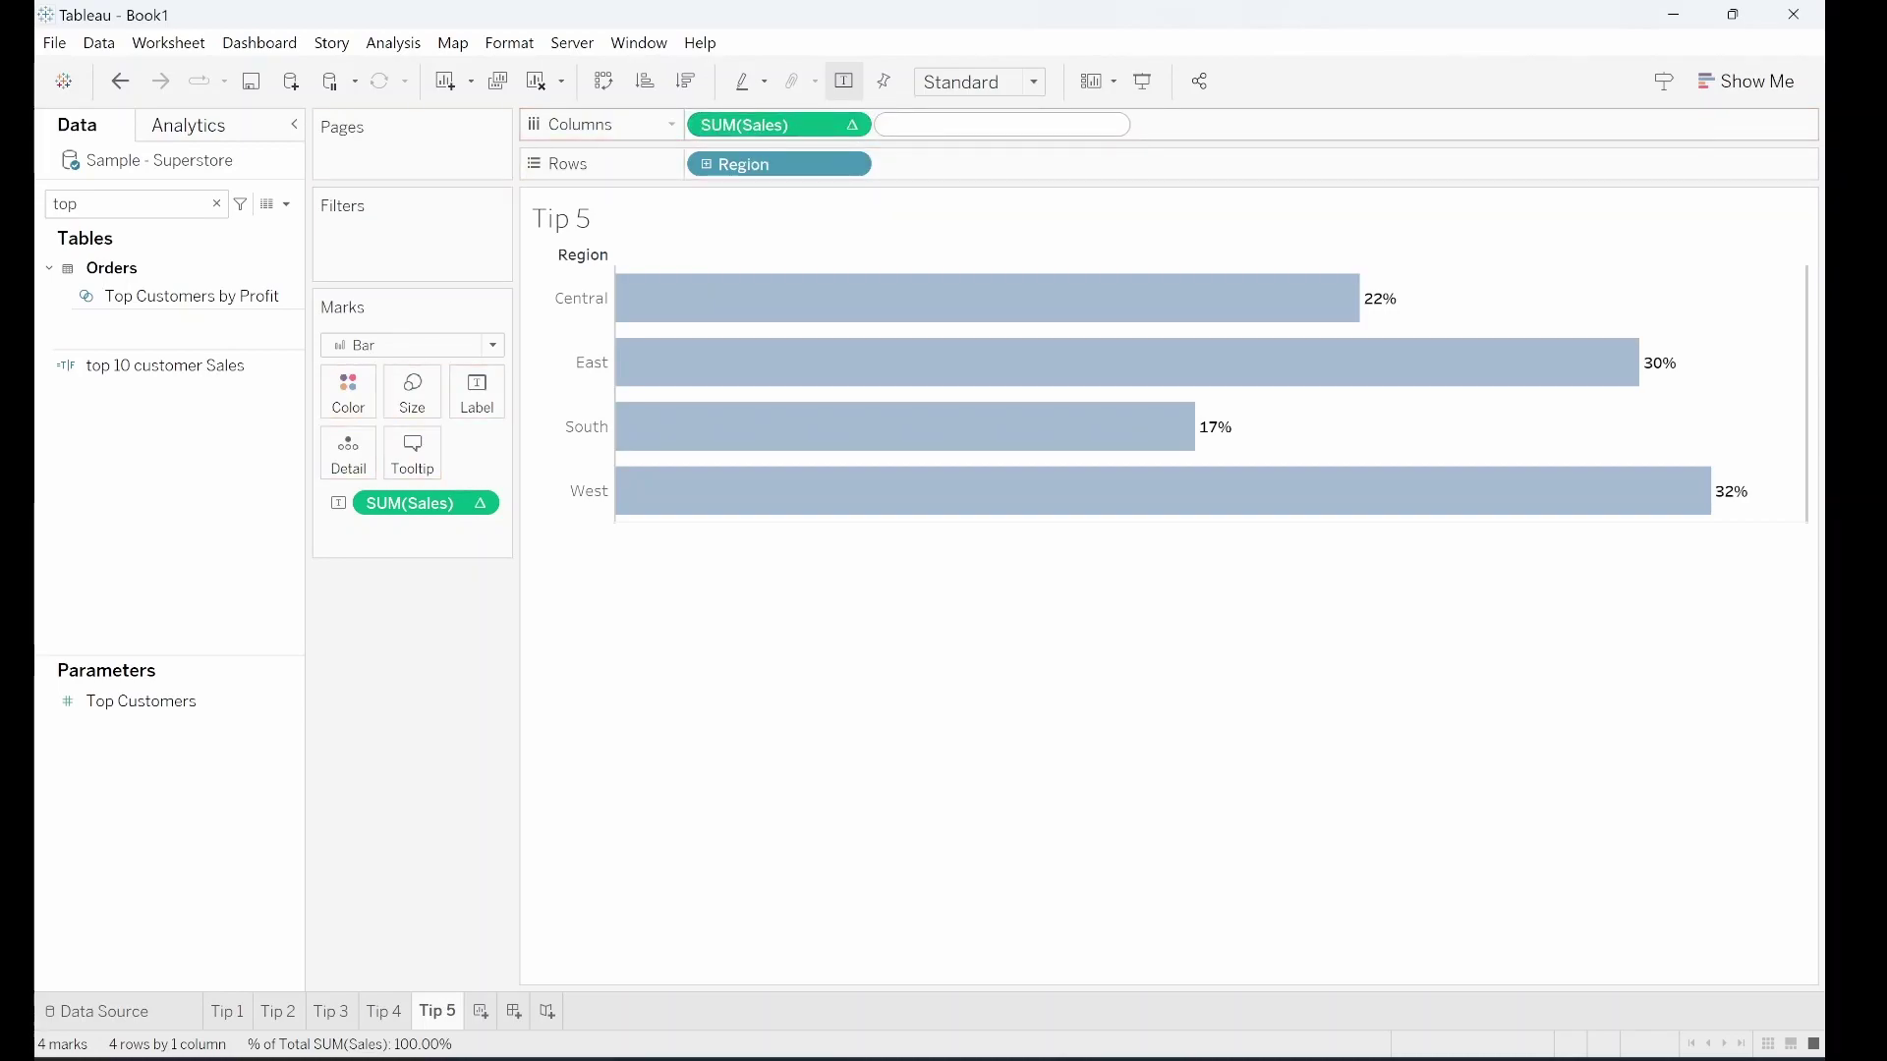
key("Return")
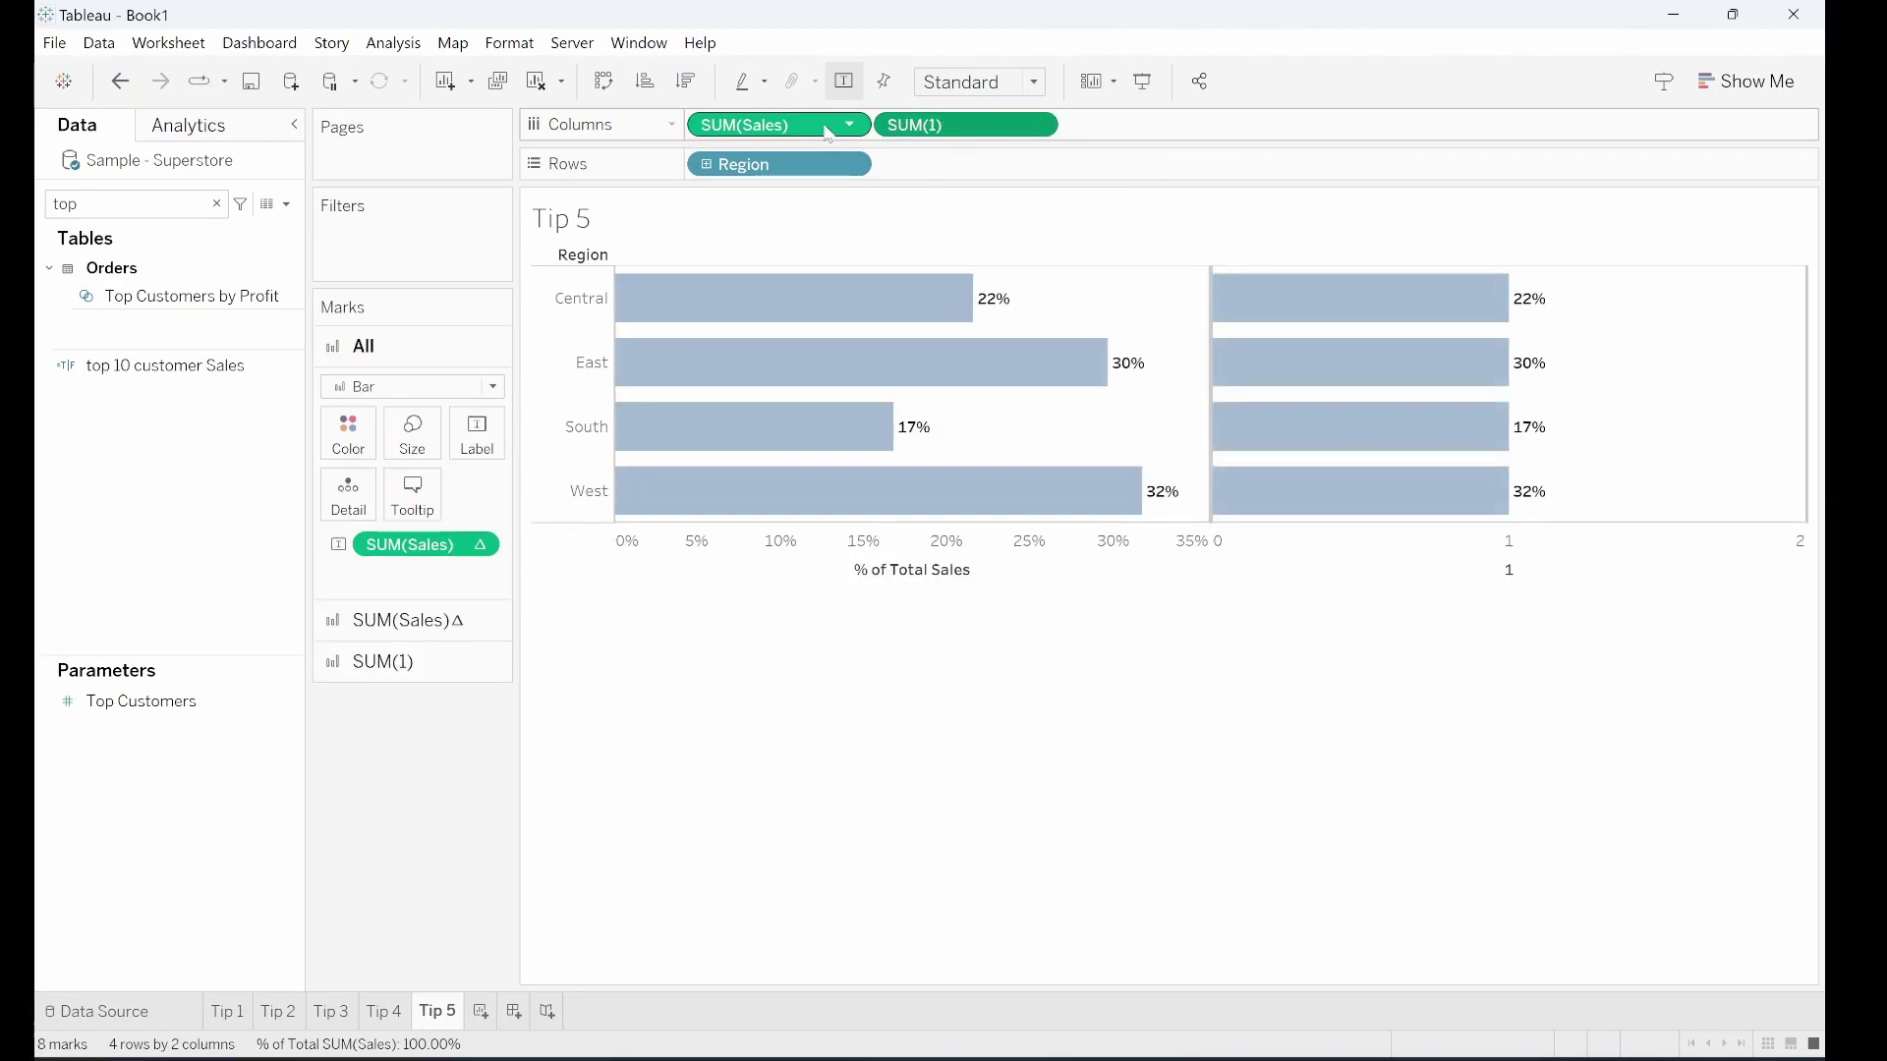
left_click_drag(953, 126, 712, 127)
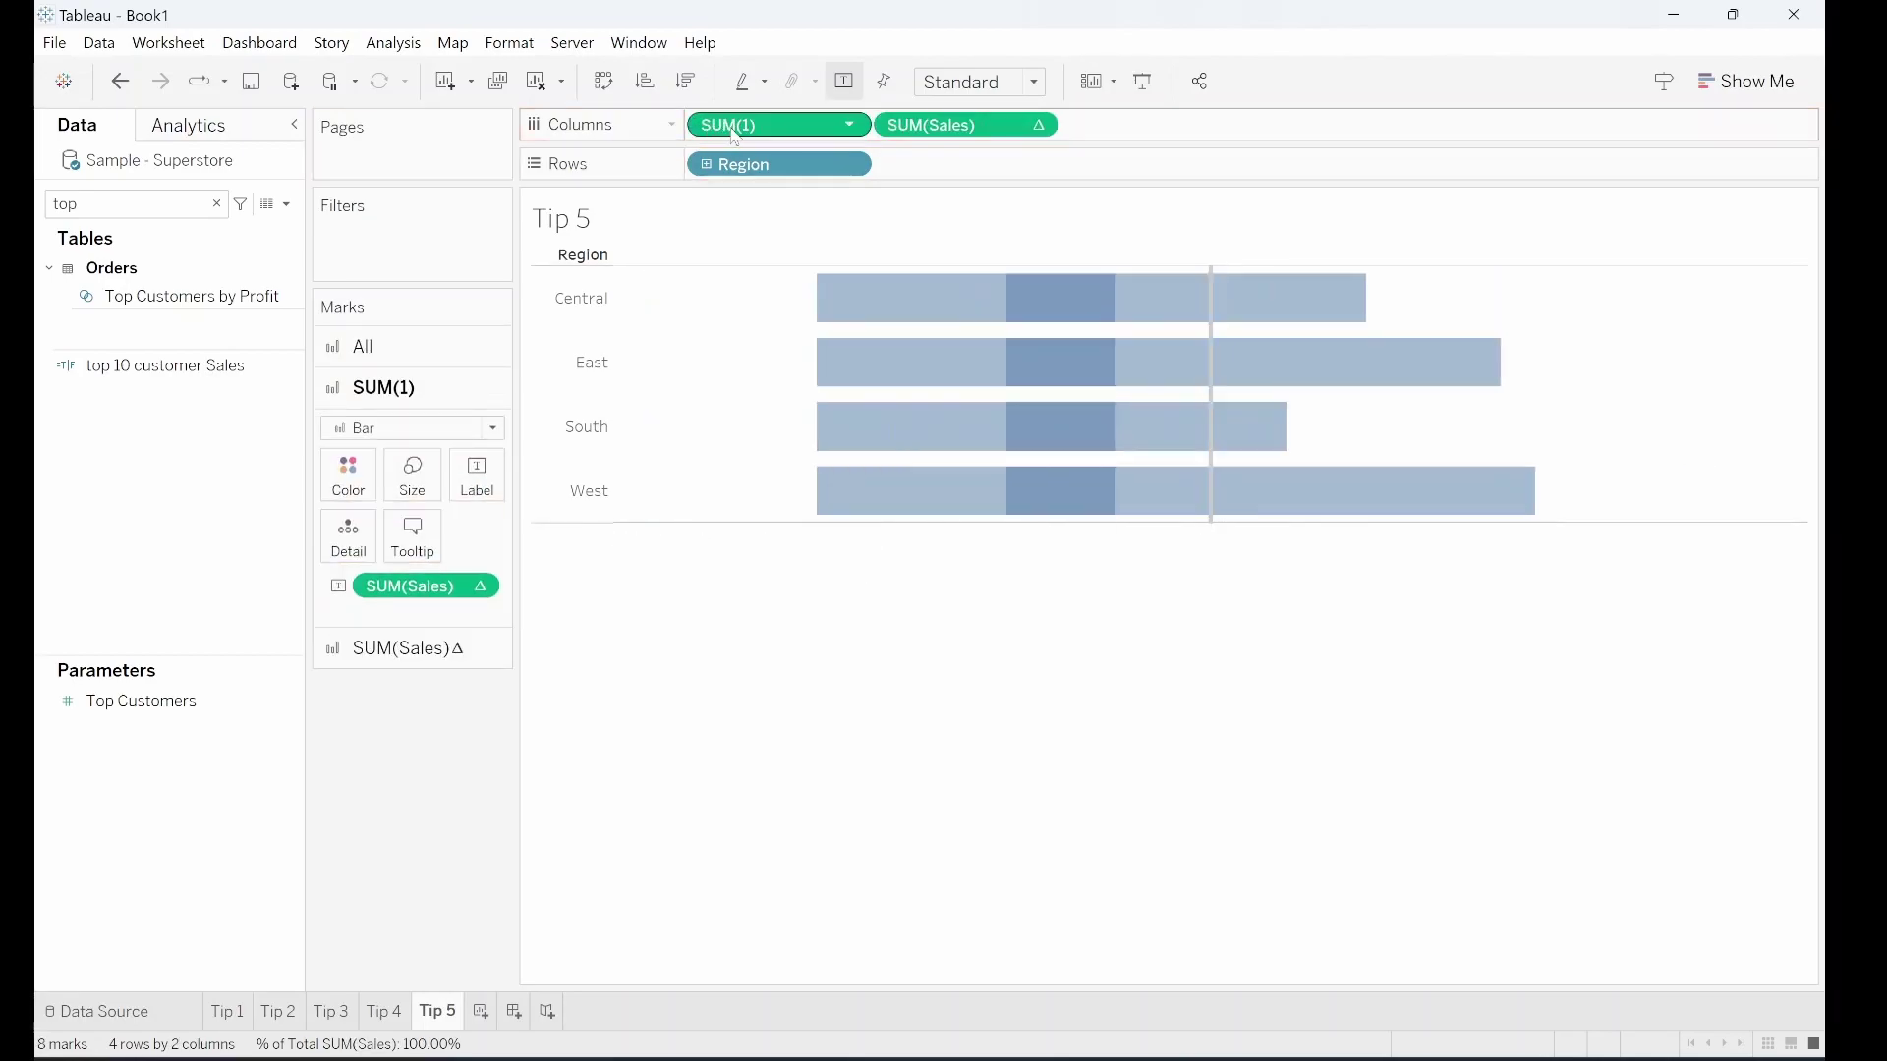
left_click(1037, 126)
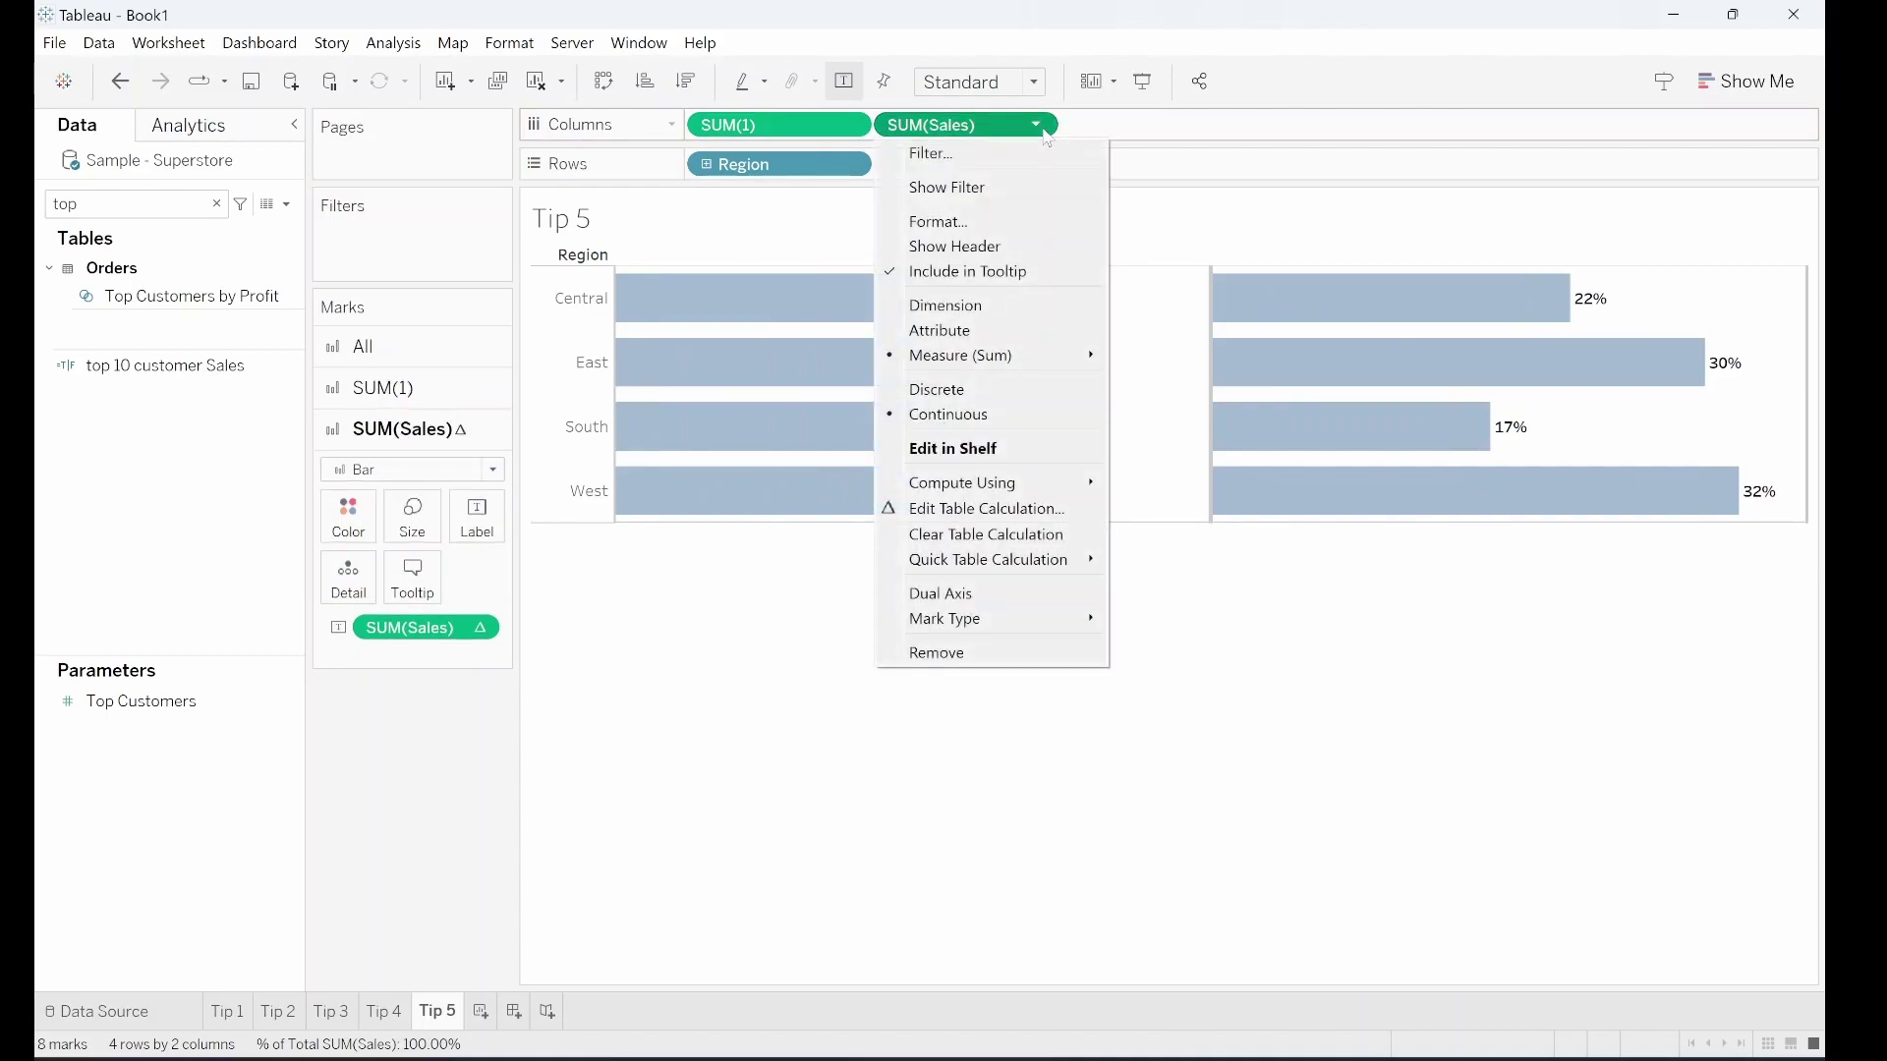
left_click(991, 593)
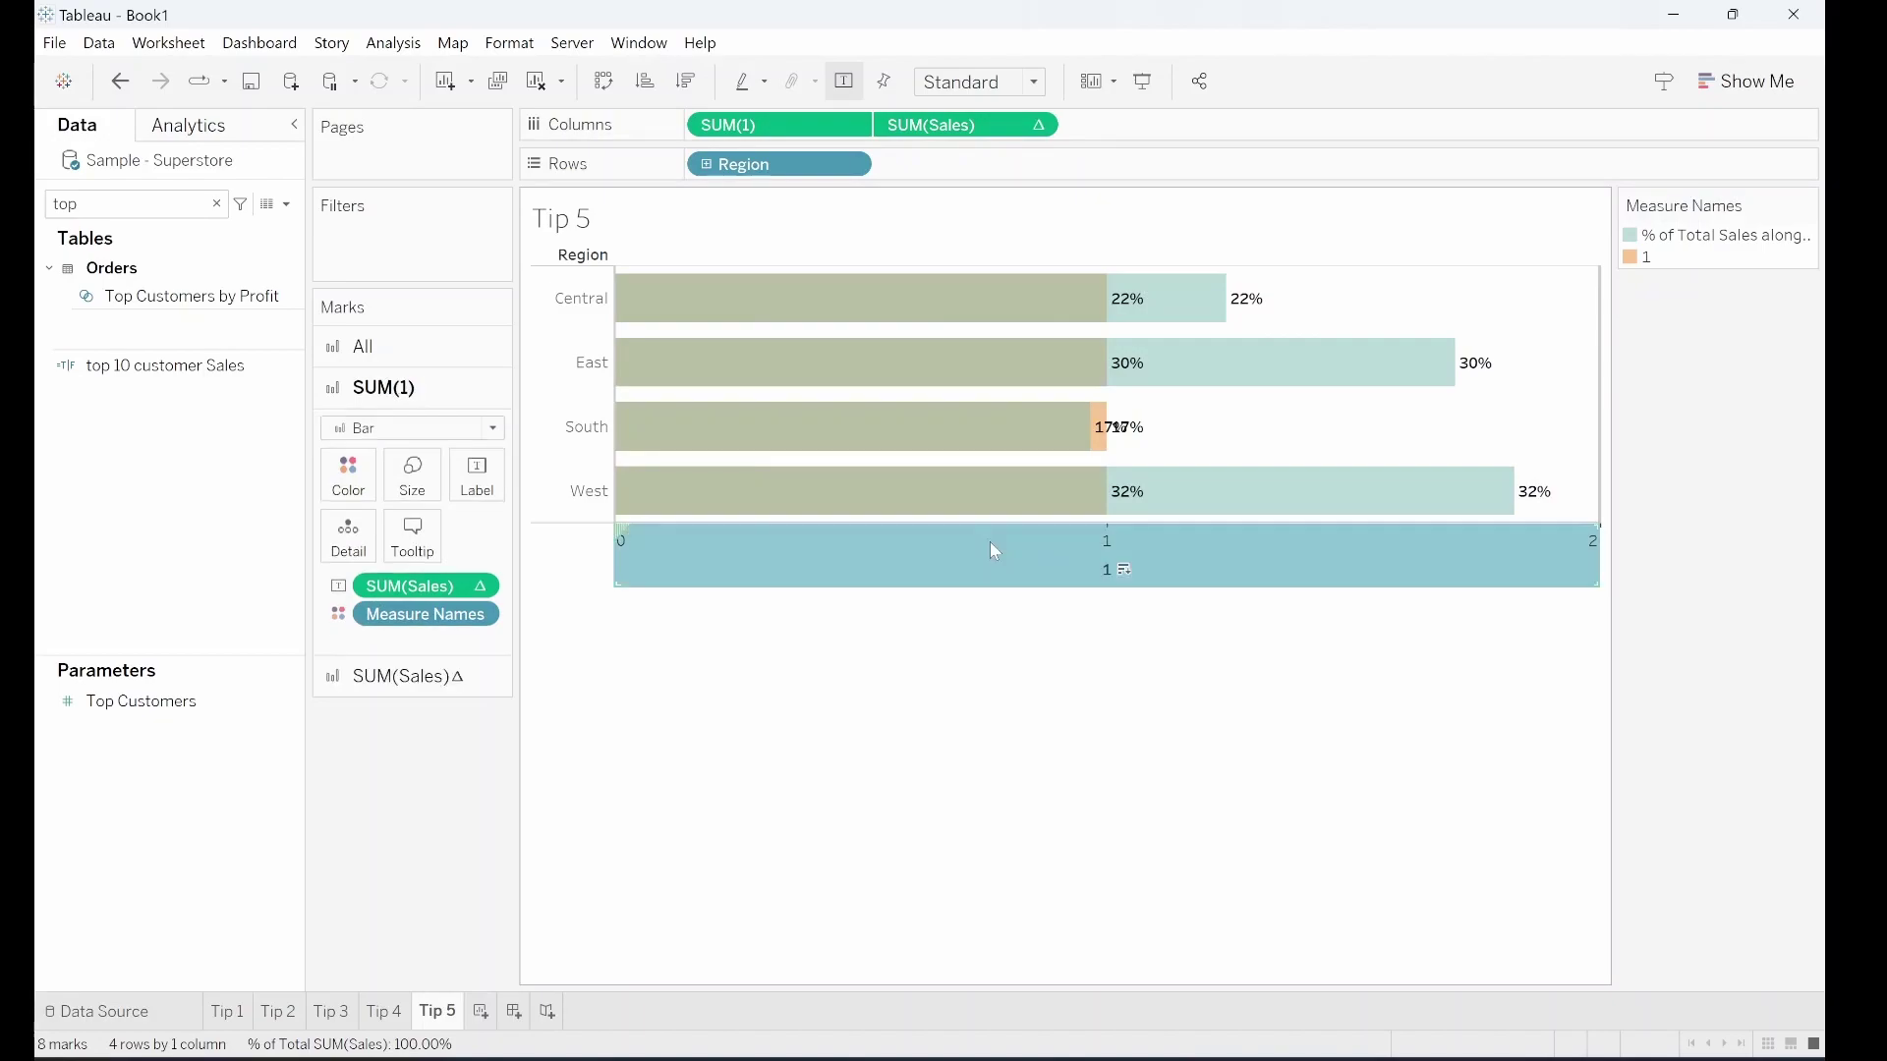
- Synchronize the two axes and fix the axis range from 0 to end at 1
right_click(988, 541)
left_click(1049, 652)
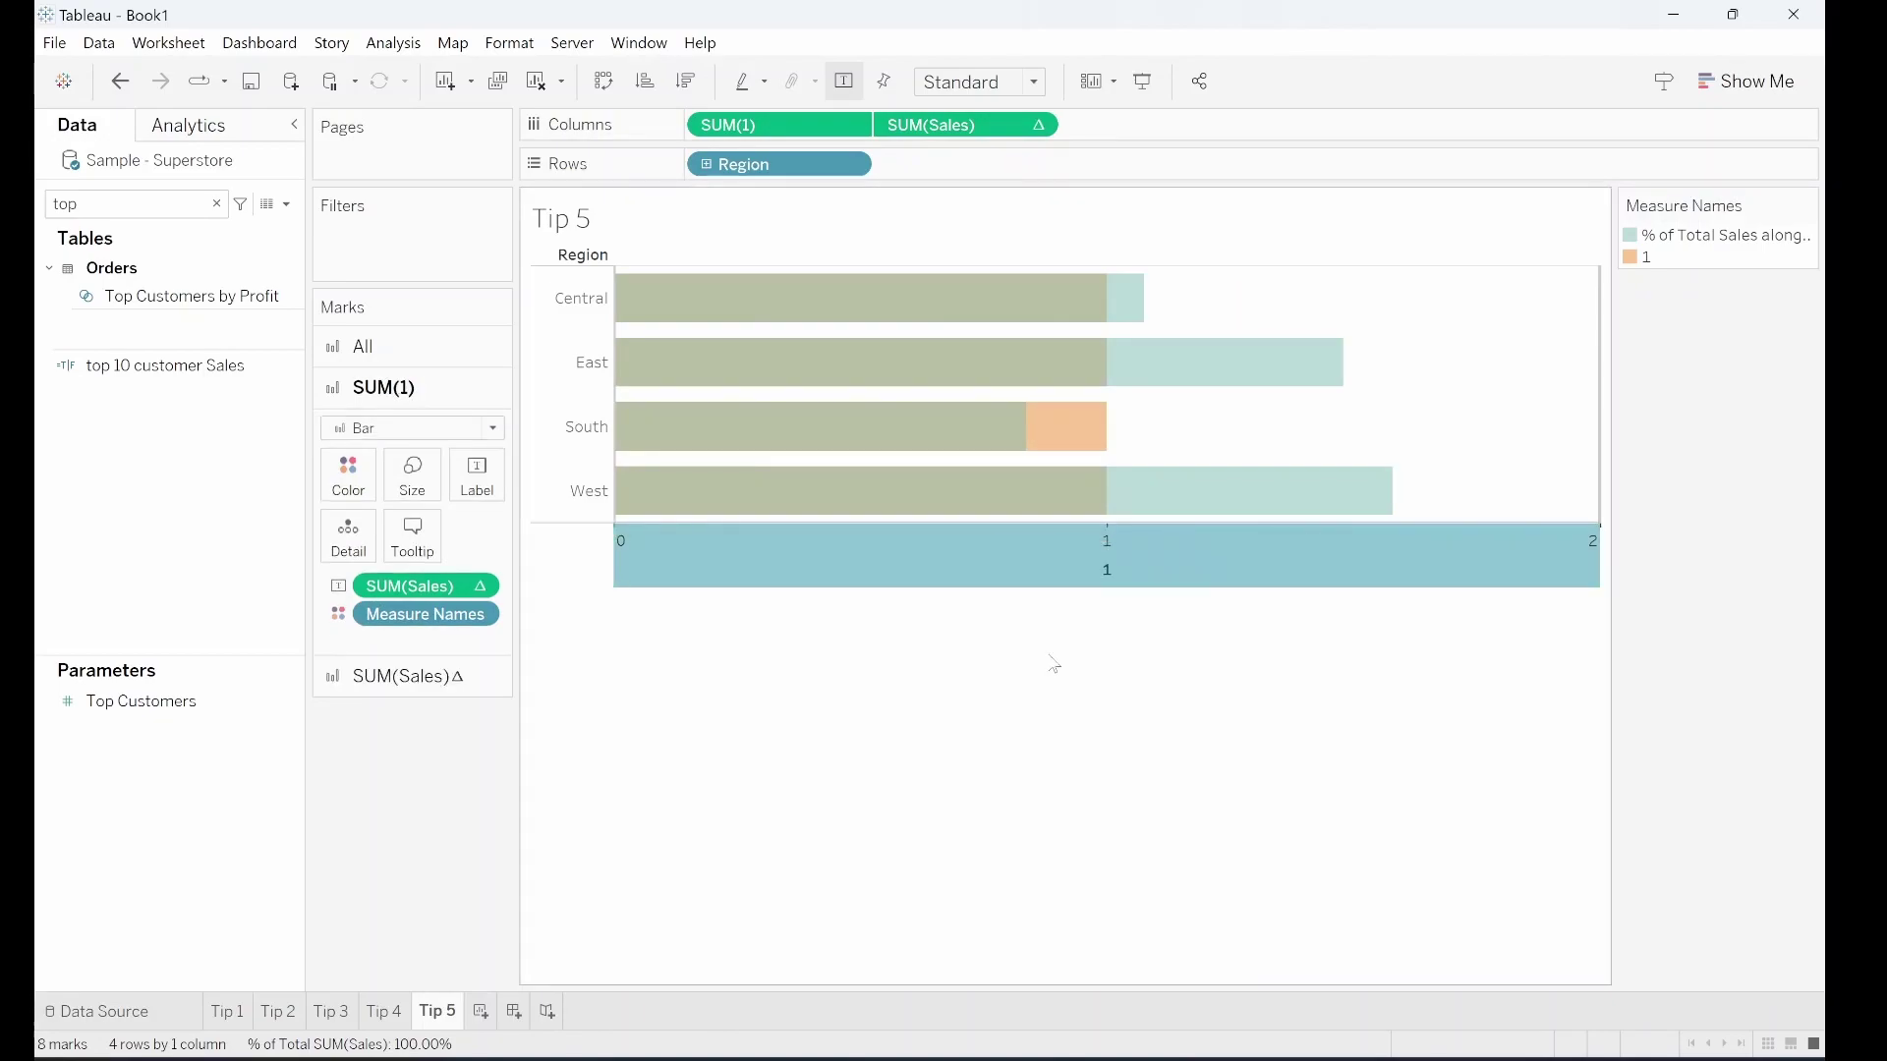
right_click(1048, 568)
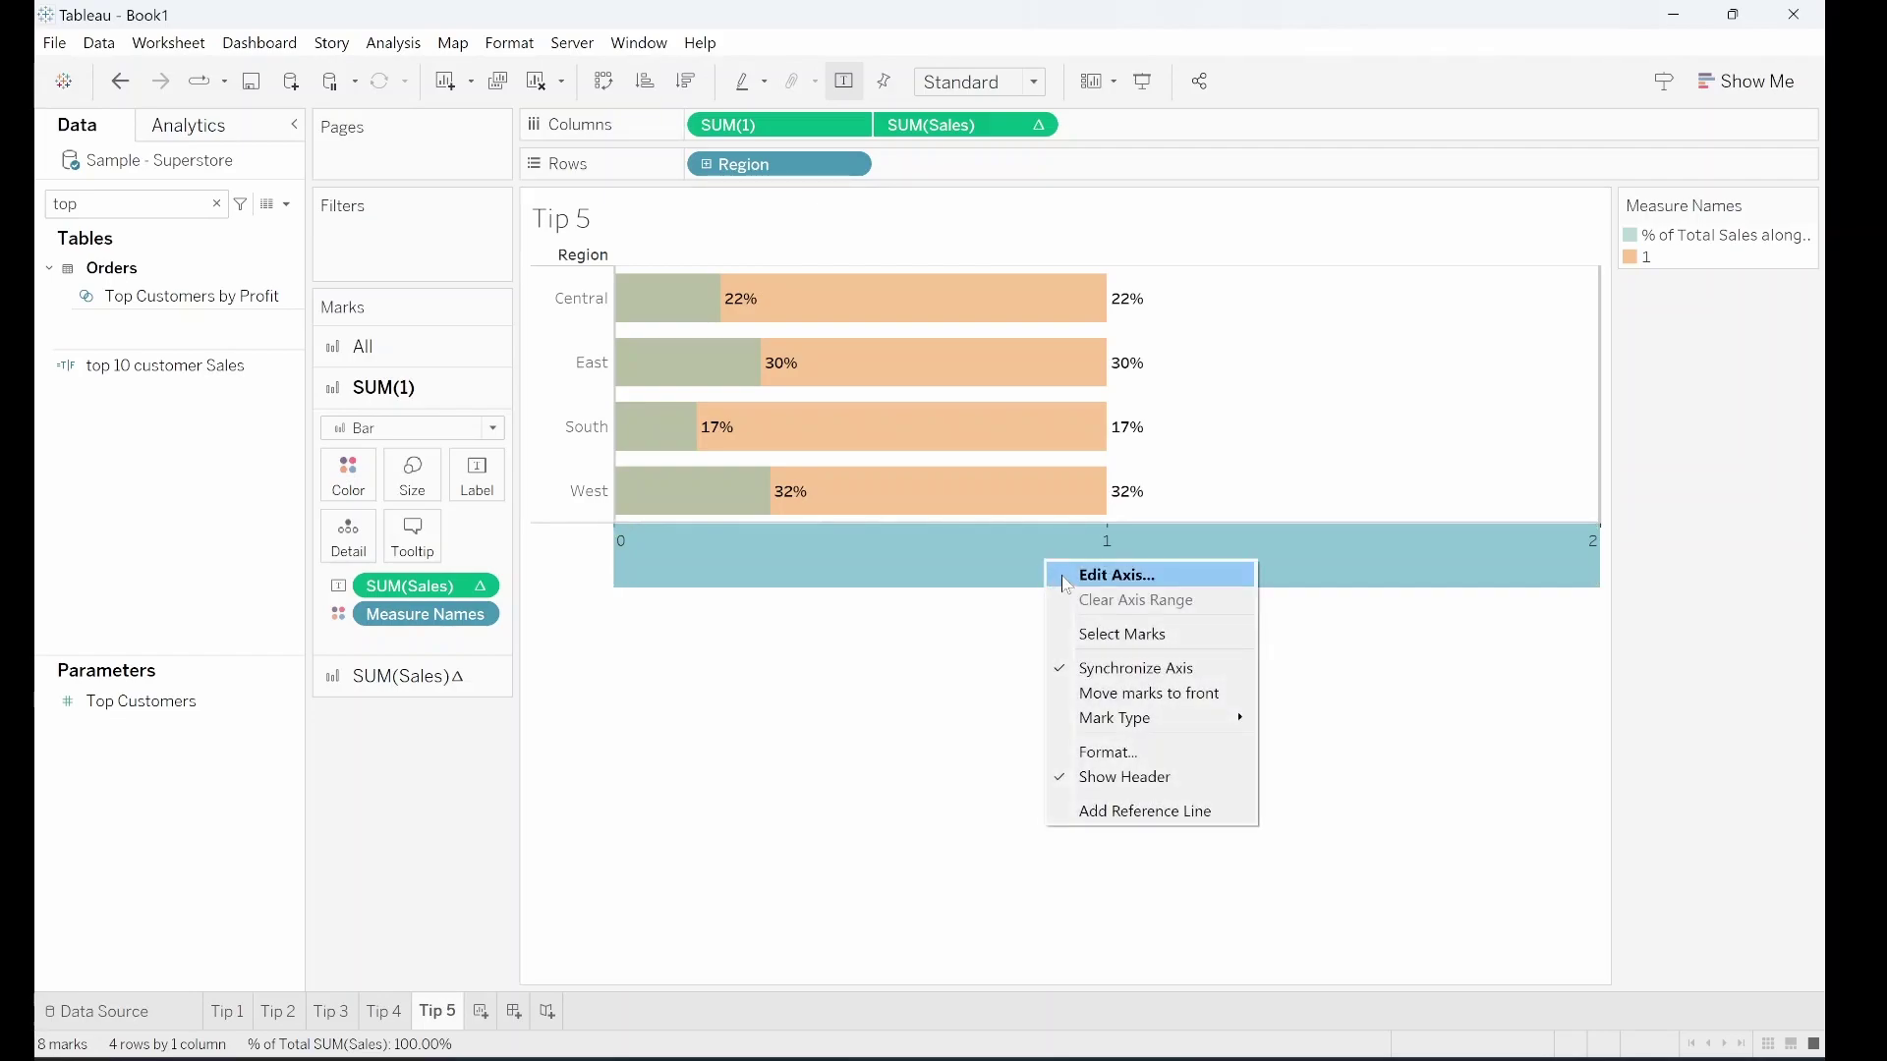
left_click(1065, 578)
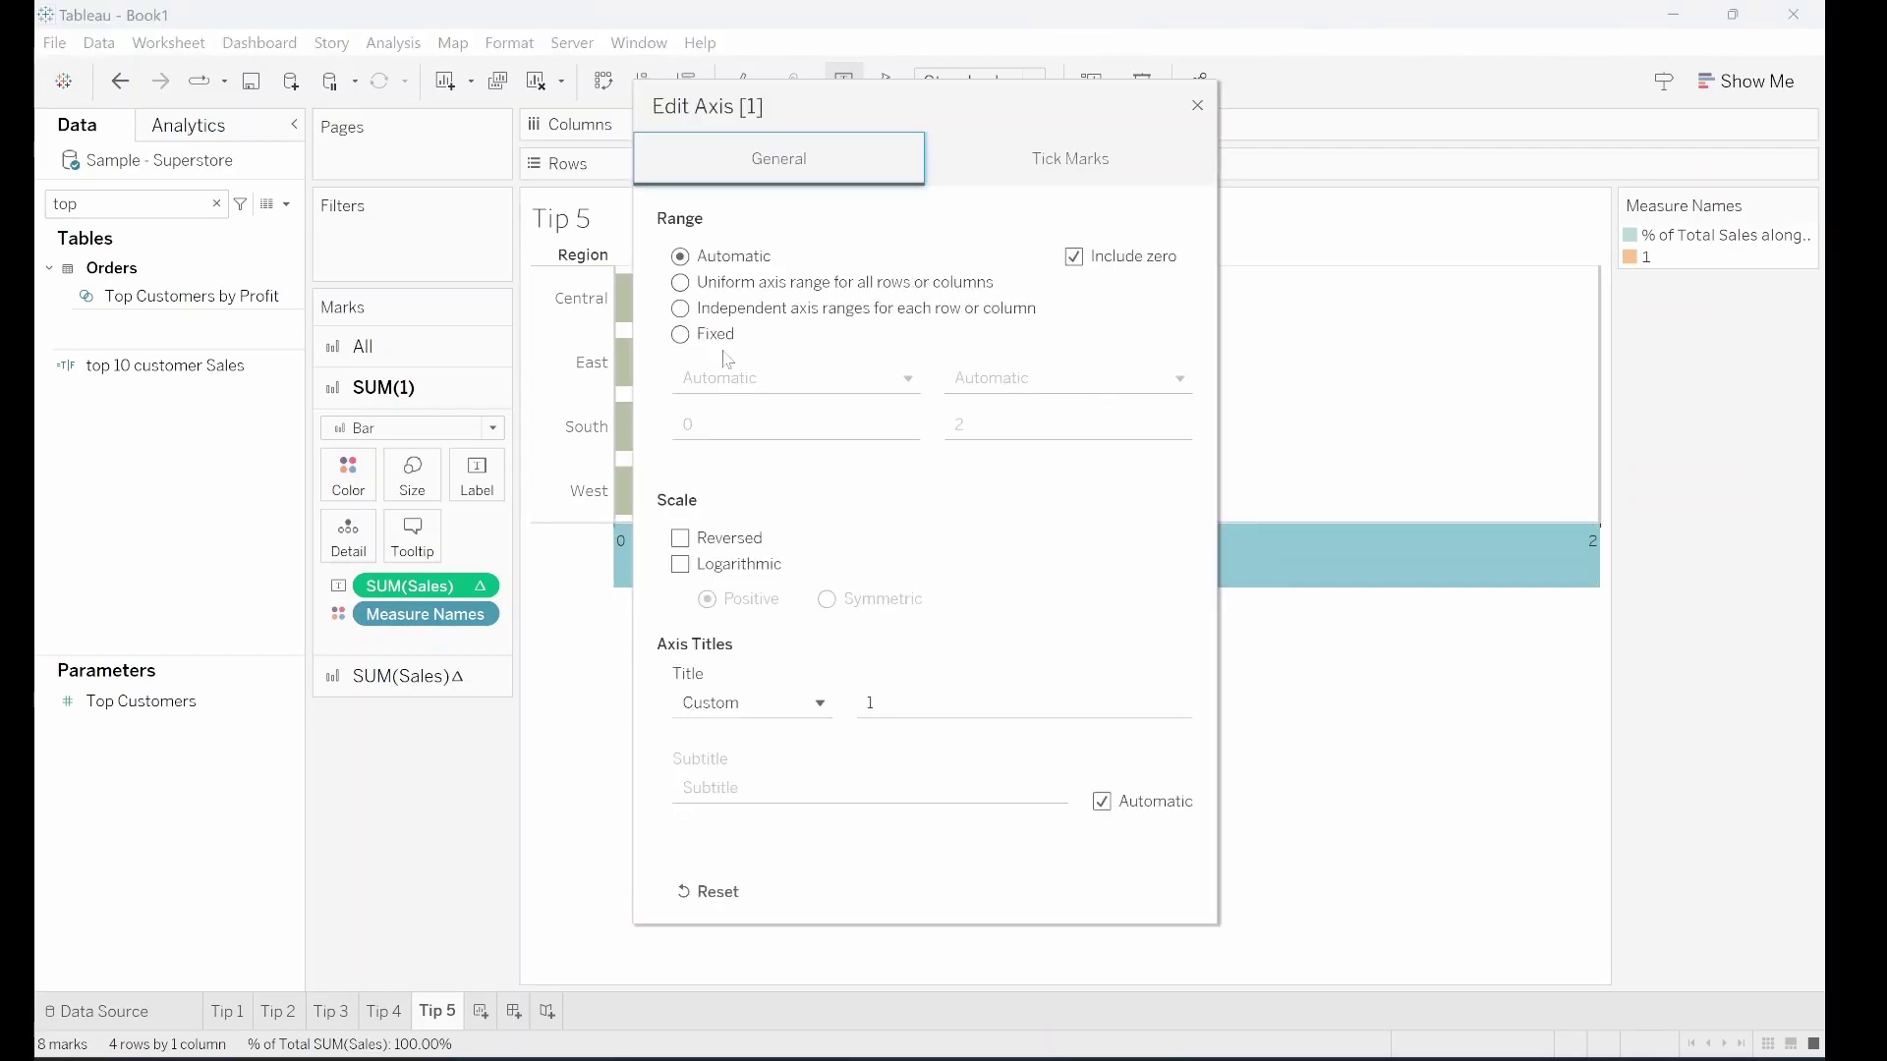
left_click(709, 334)
left_click(960, 424)
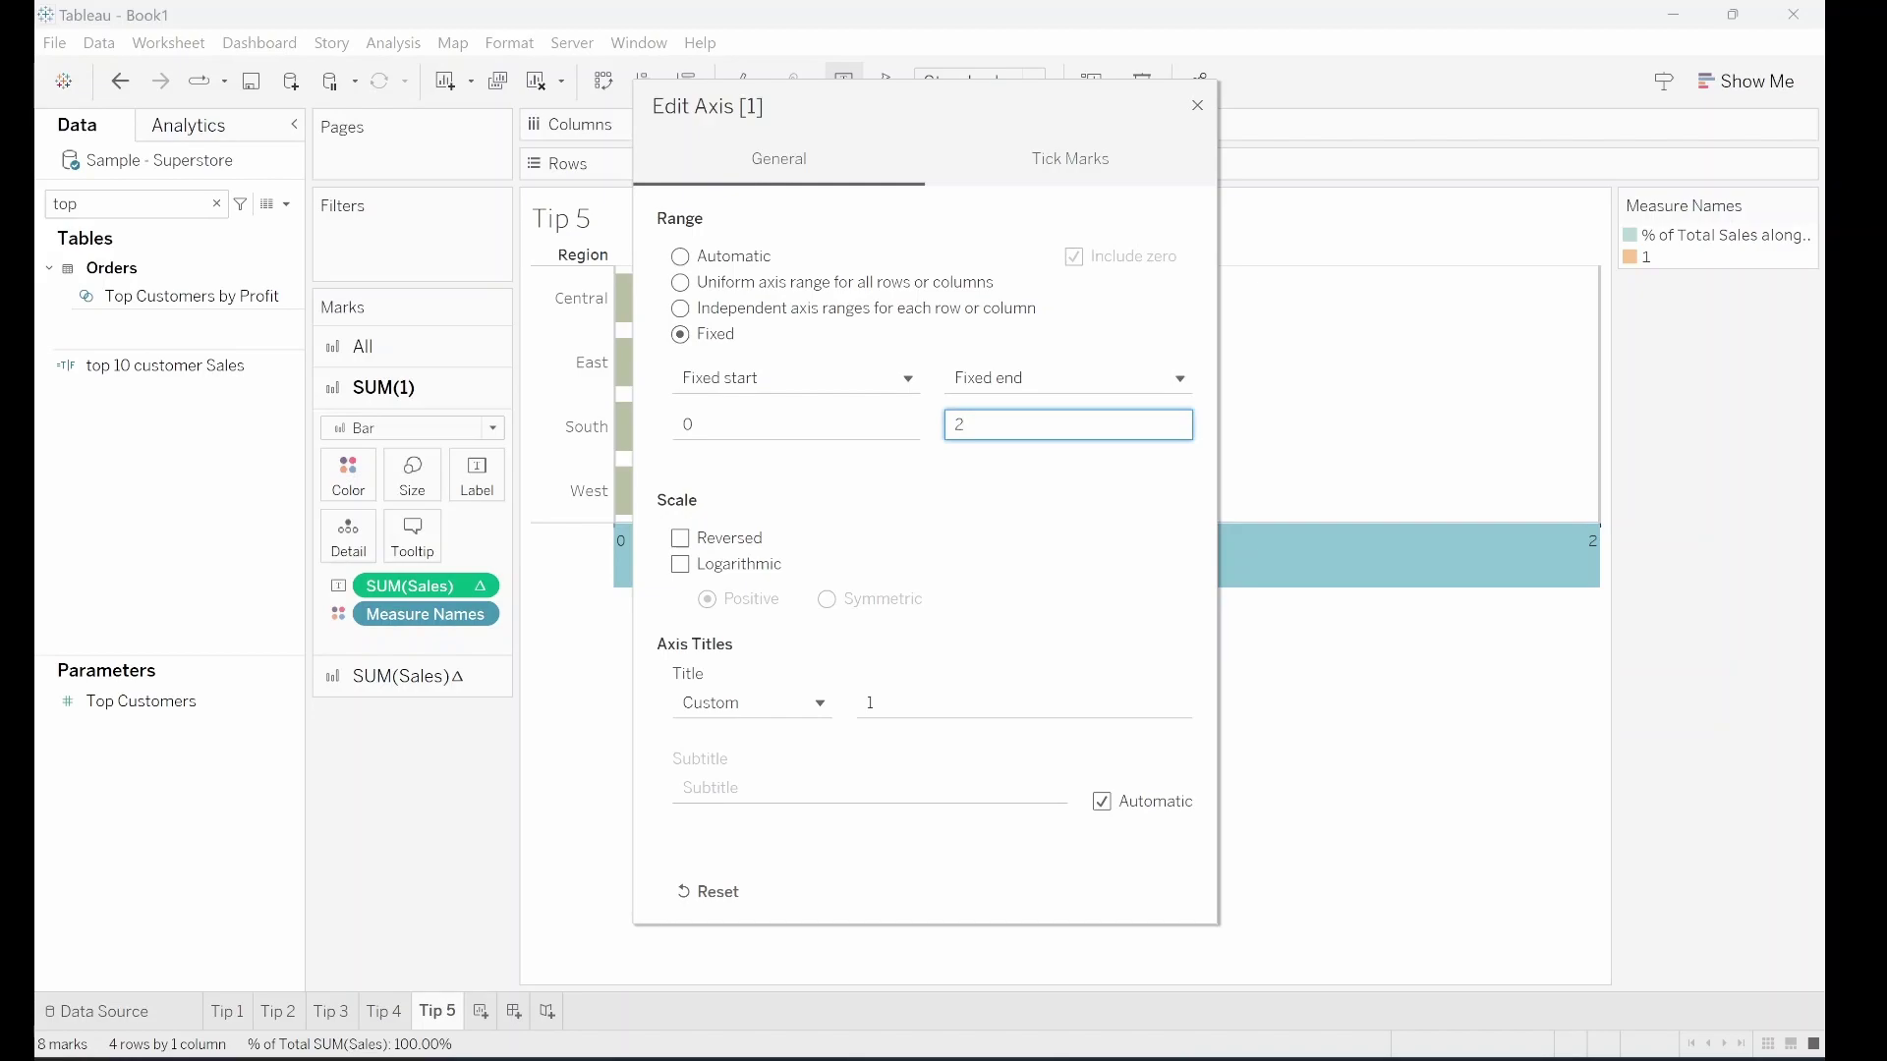
type("1")
key("Return")
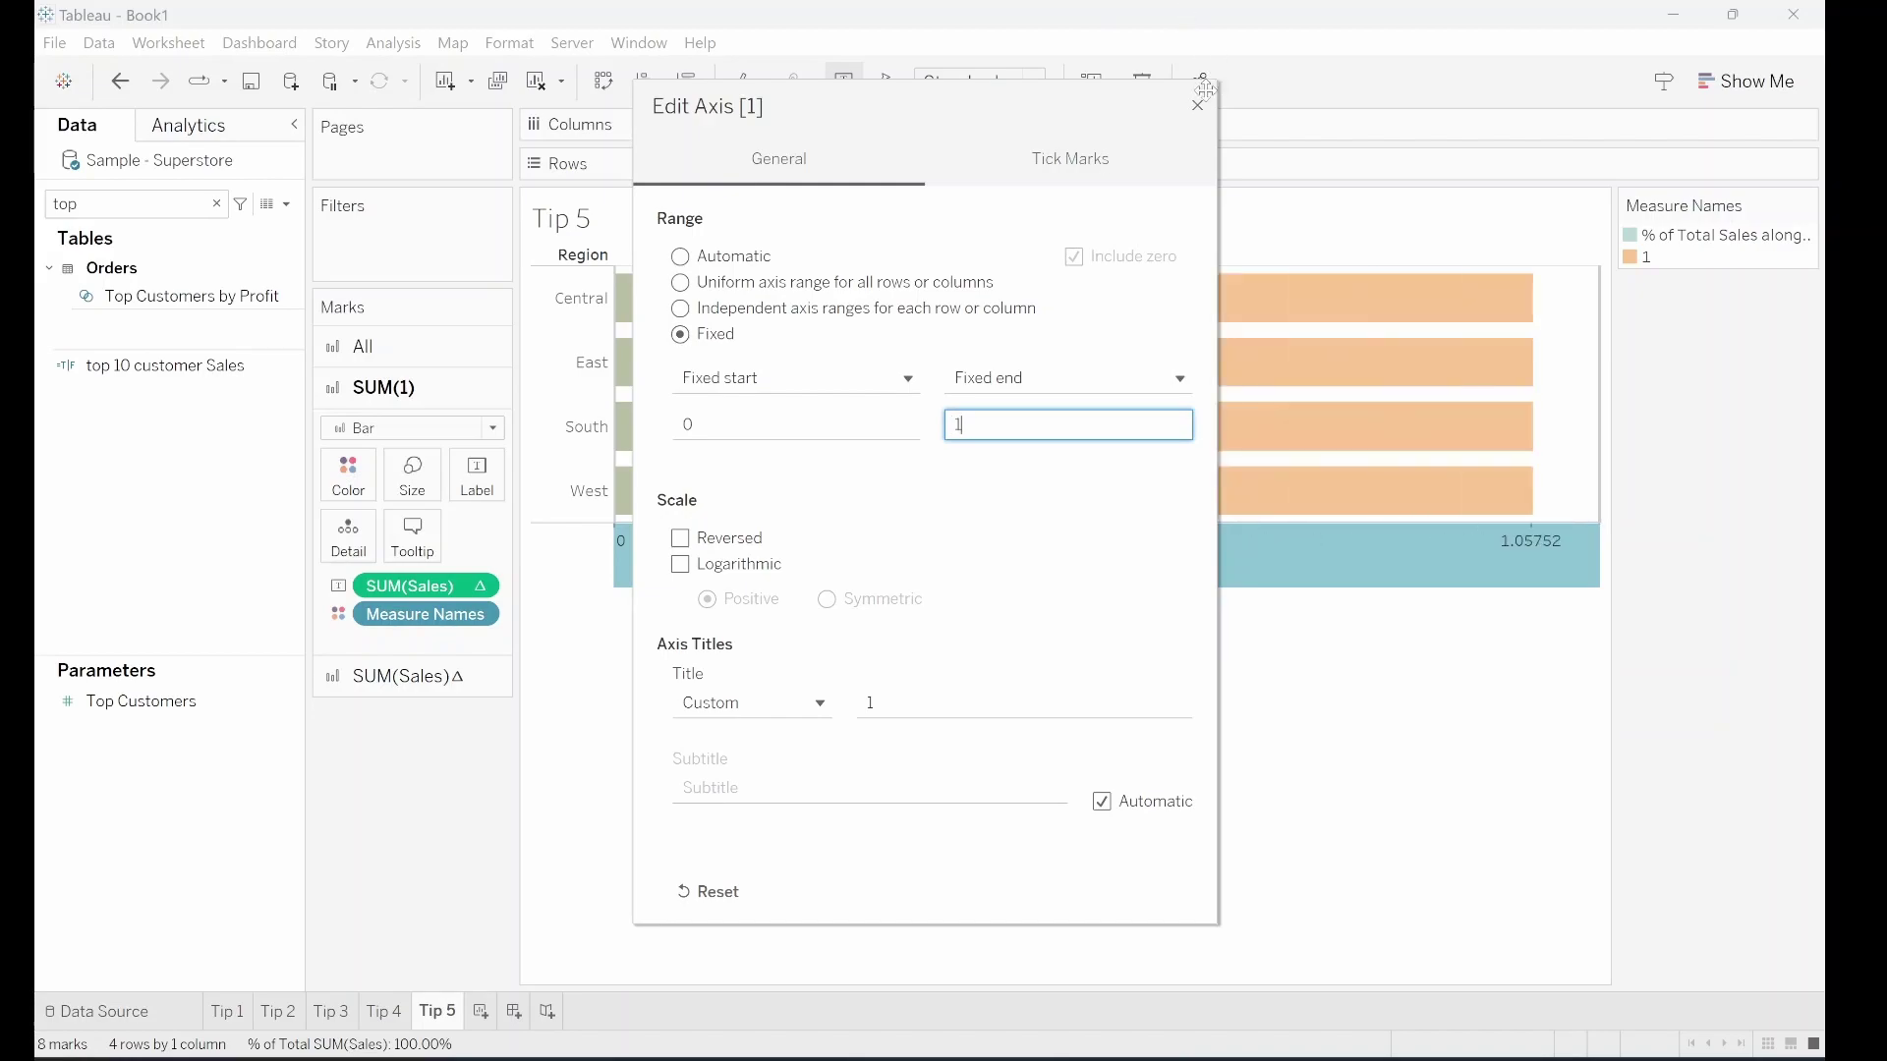
- Hide the header of the bottom axis
left_click(1122, 425)
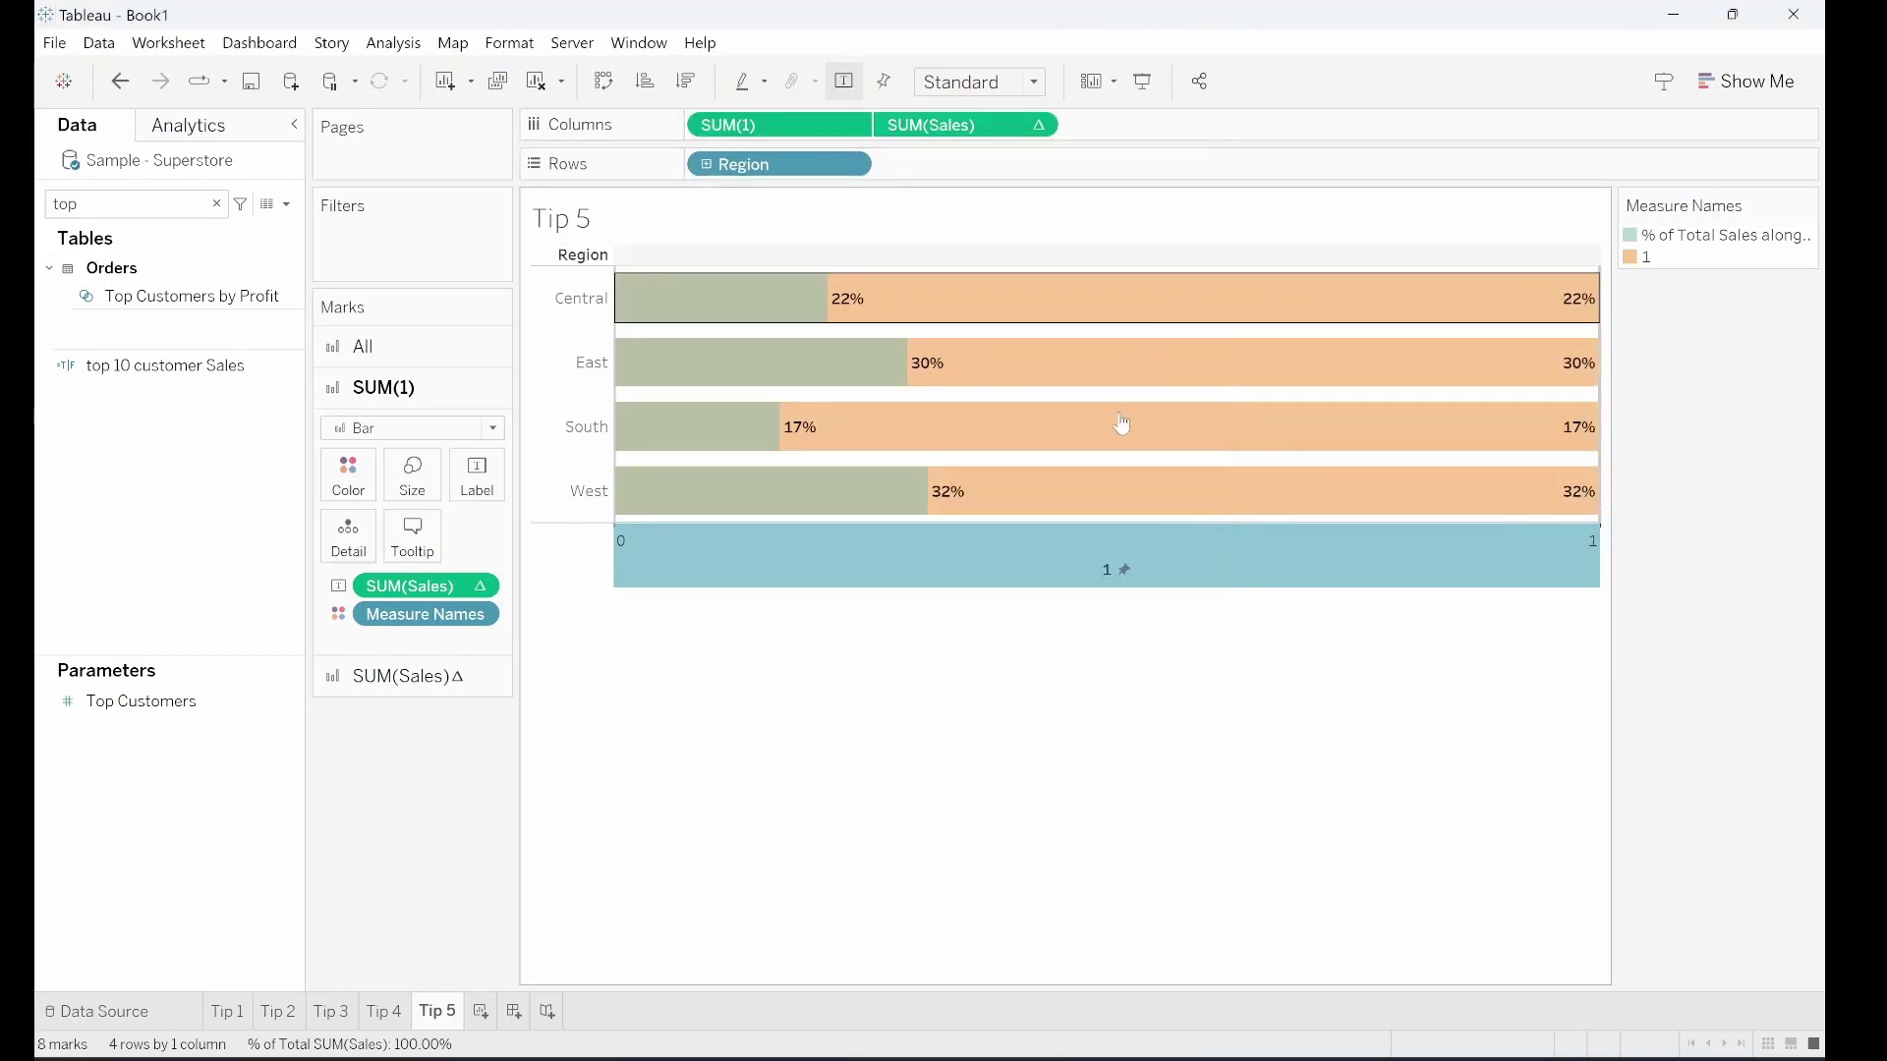
right_click(932, 573)
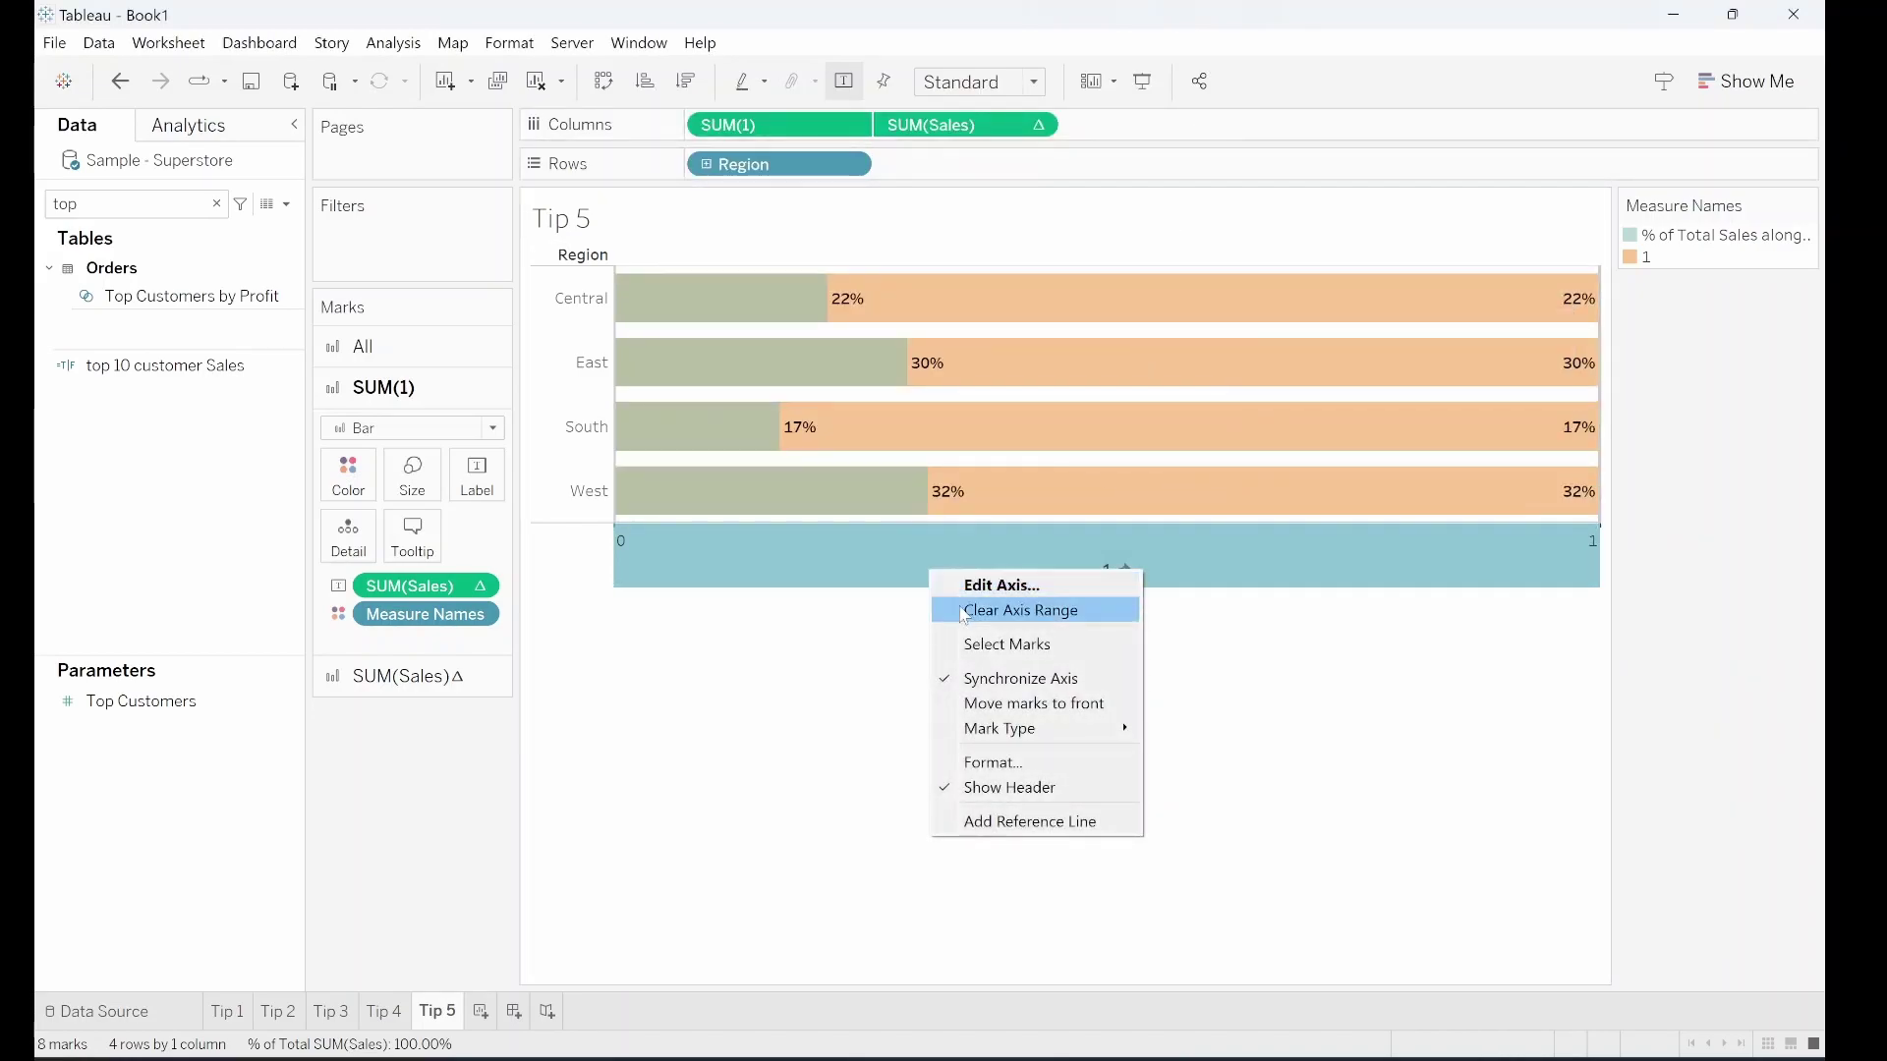
left_click(1007, 787)
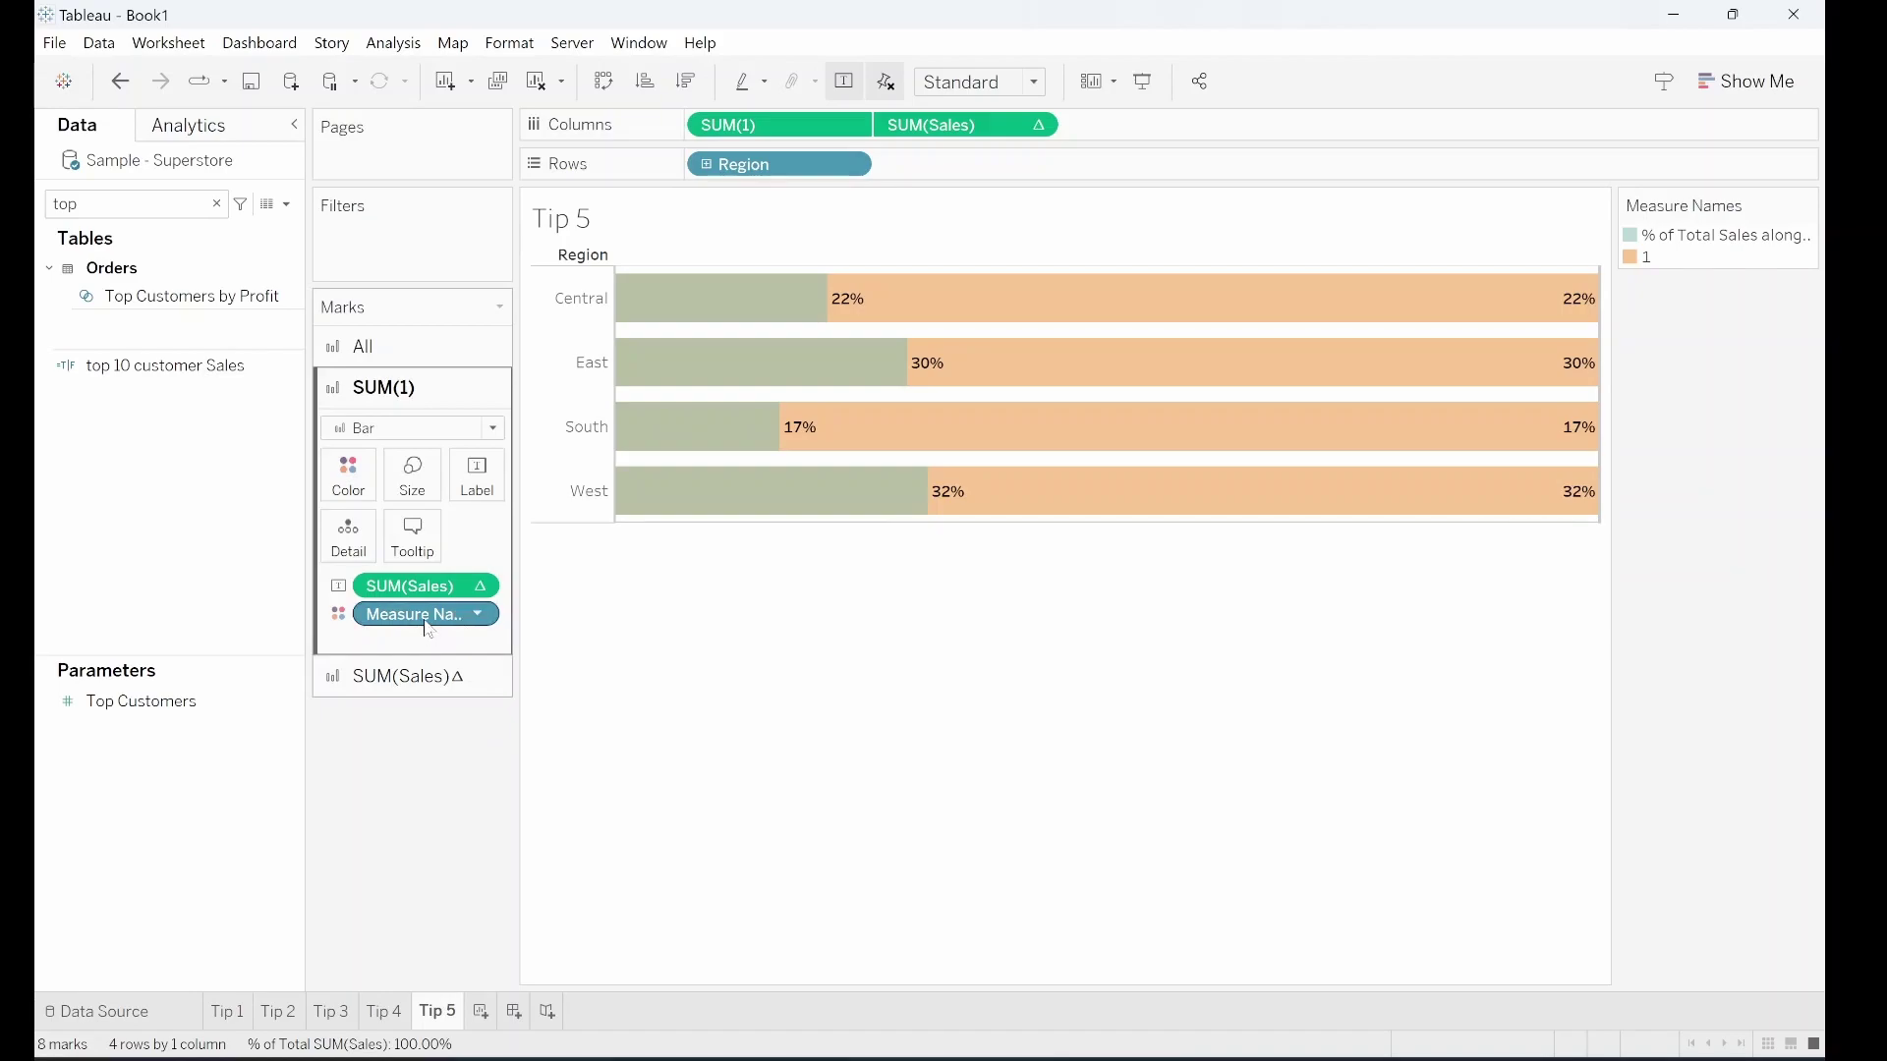
- Drop Measure Names and labels from the SUM(1) bars, colour them light grey, and drop Measure Names from sales bars
left_click_drag(422, 615, 416, 723)
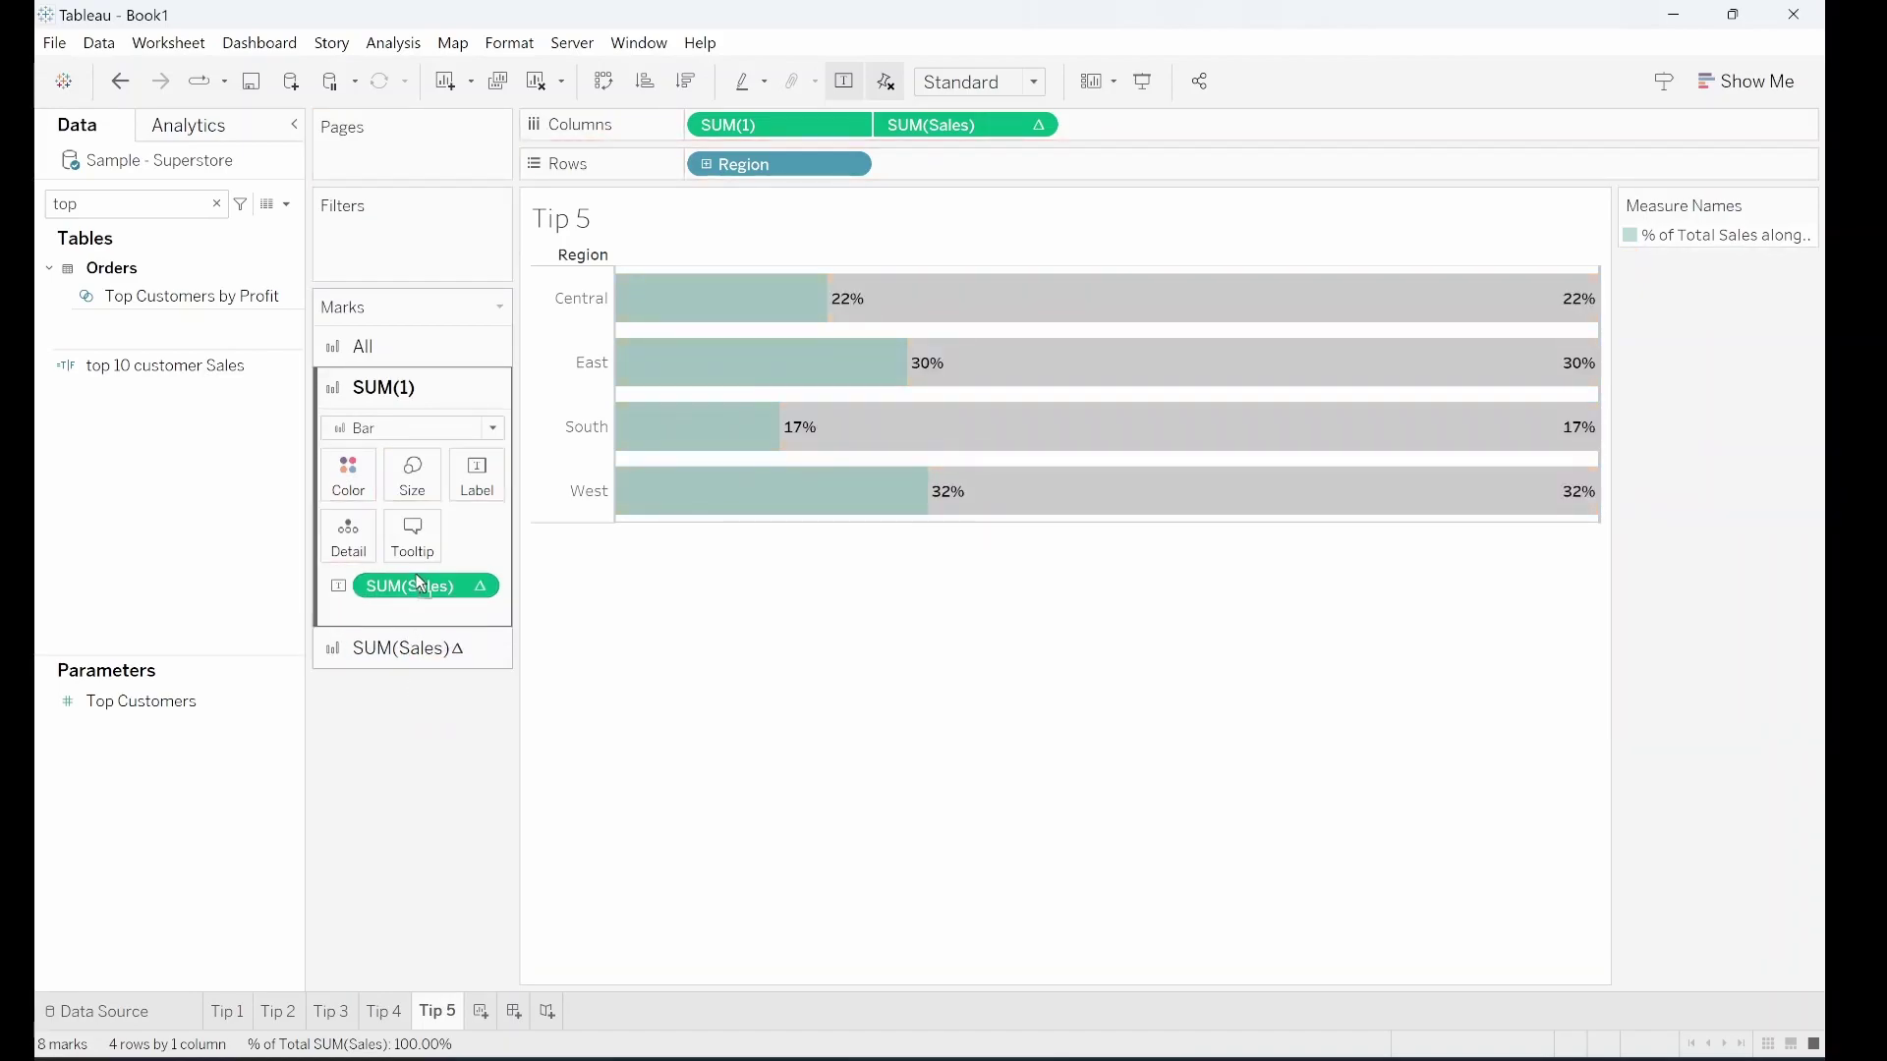
left_click_drag(420, 585, 411, 722)
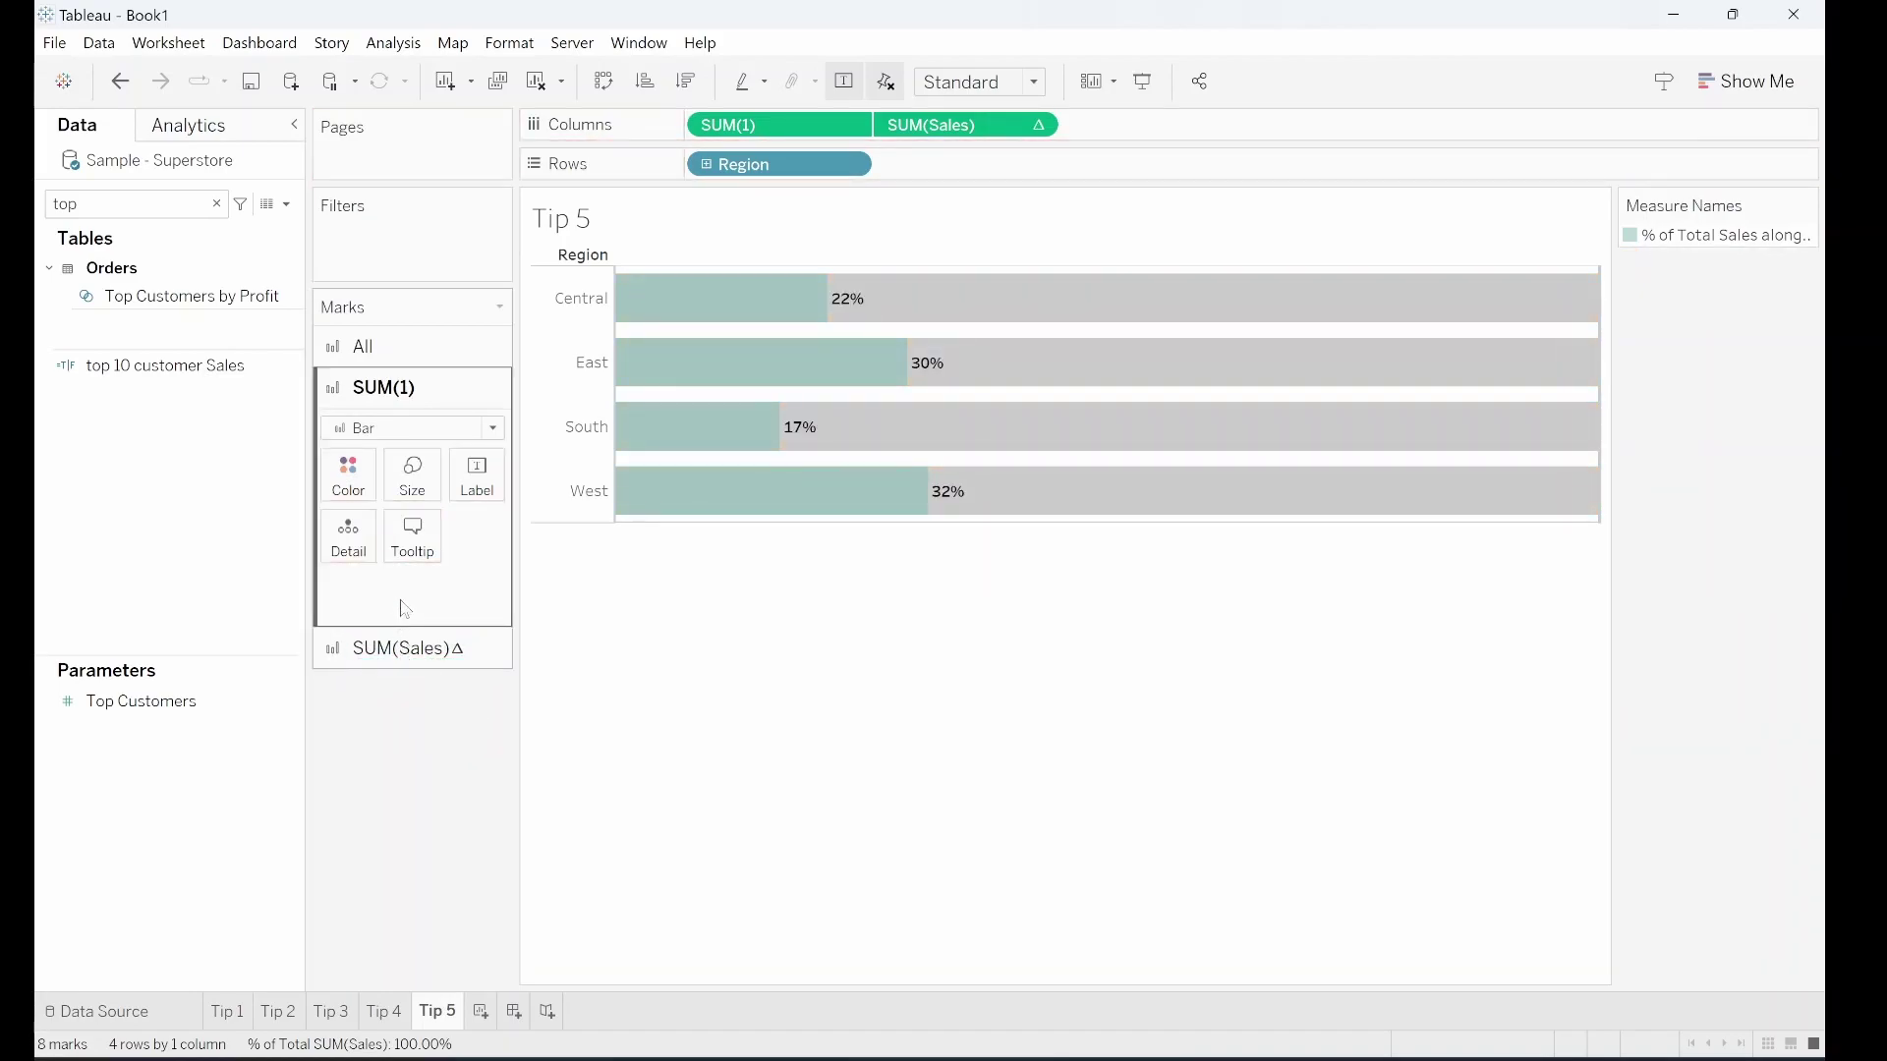
left_click(363, 474)
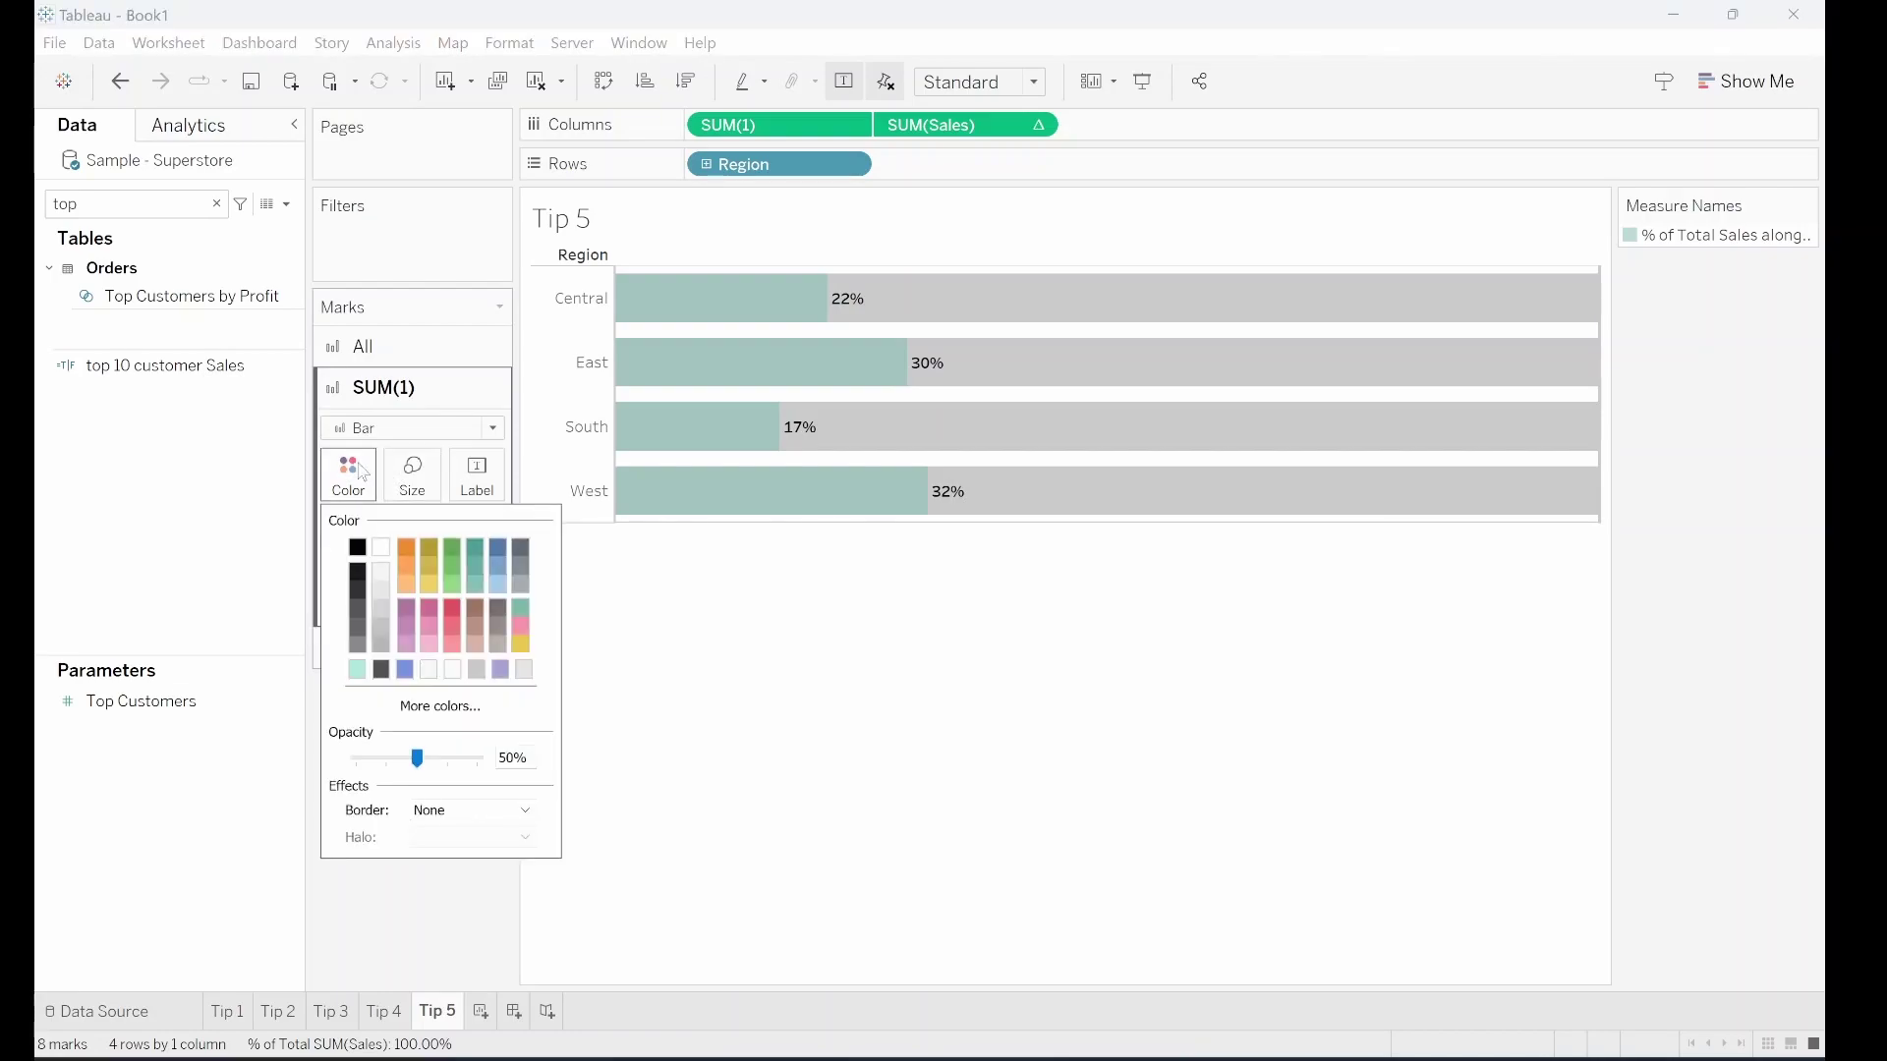
left_click(381, 580)
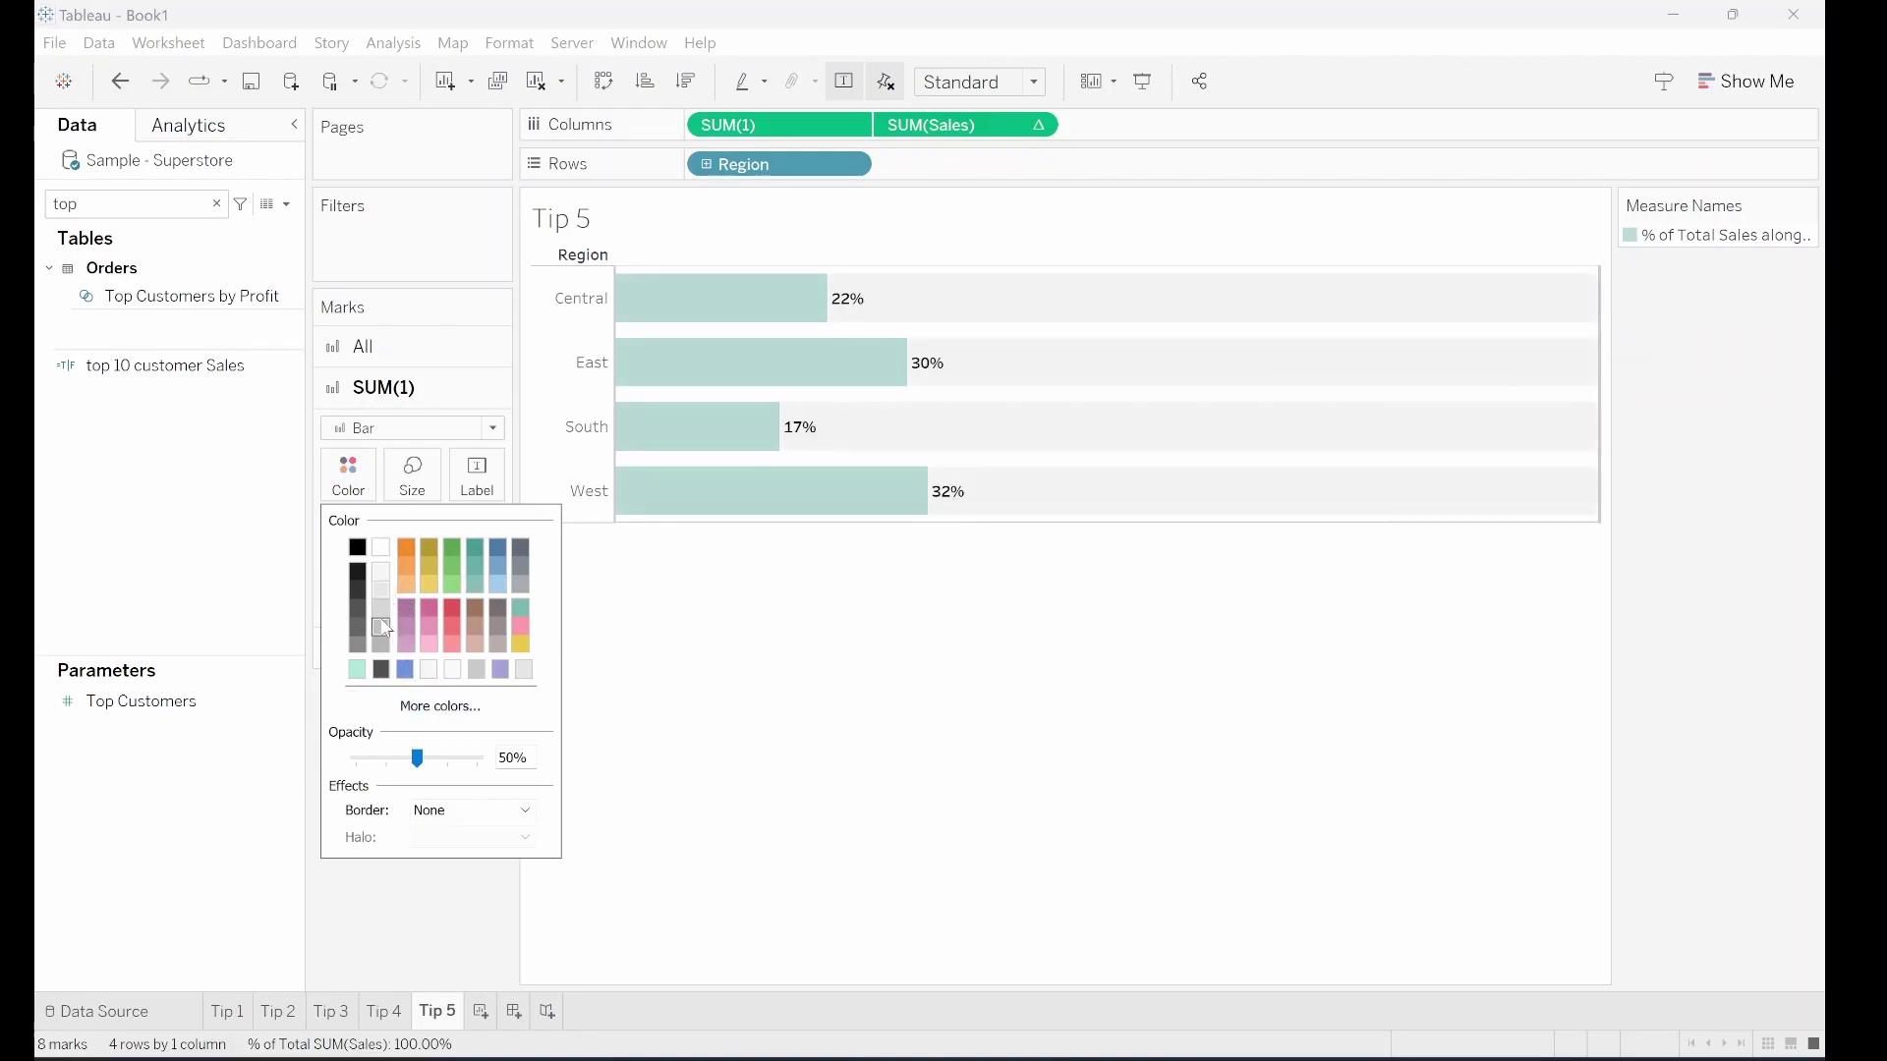
left_click(390, 644)
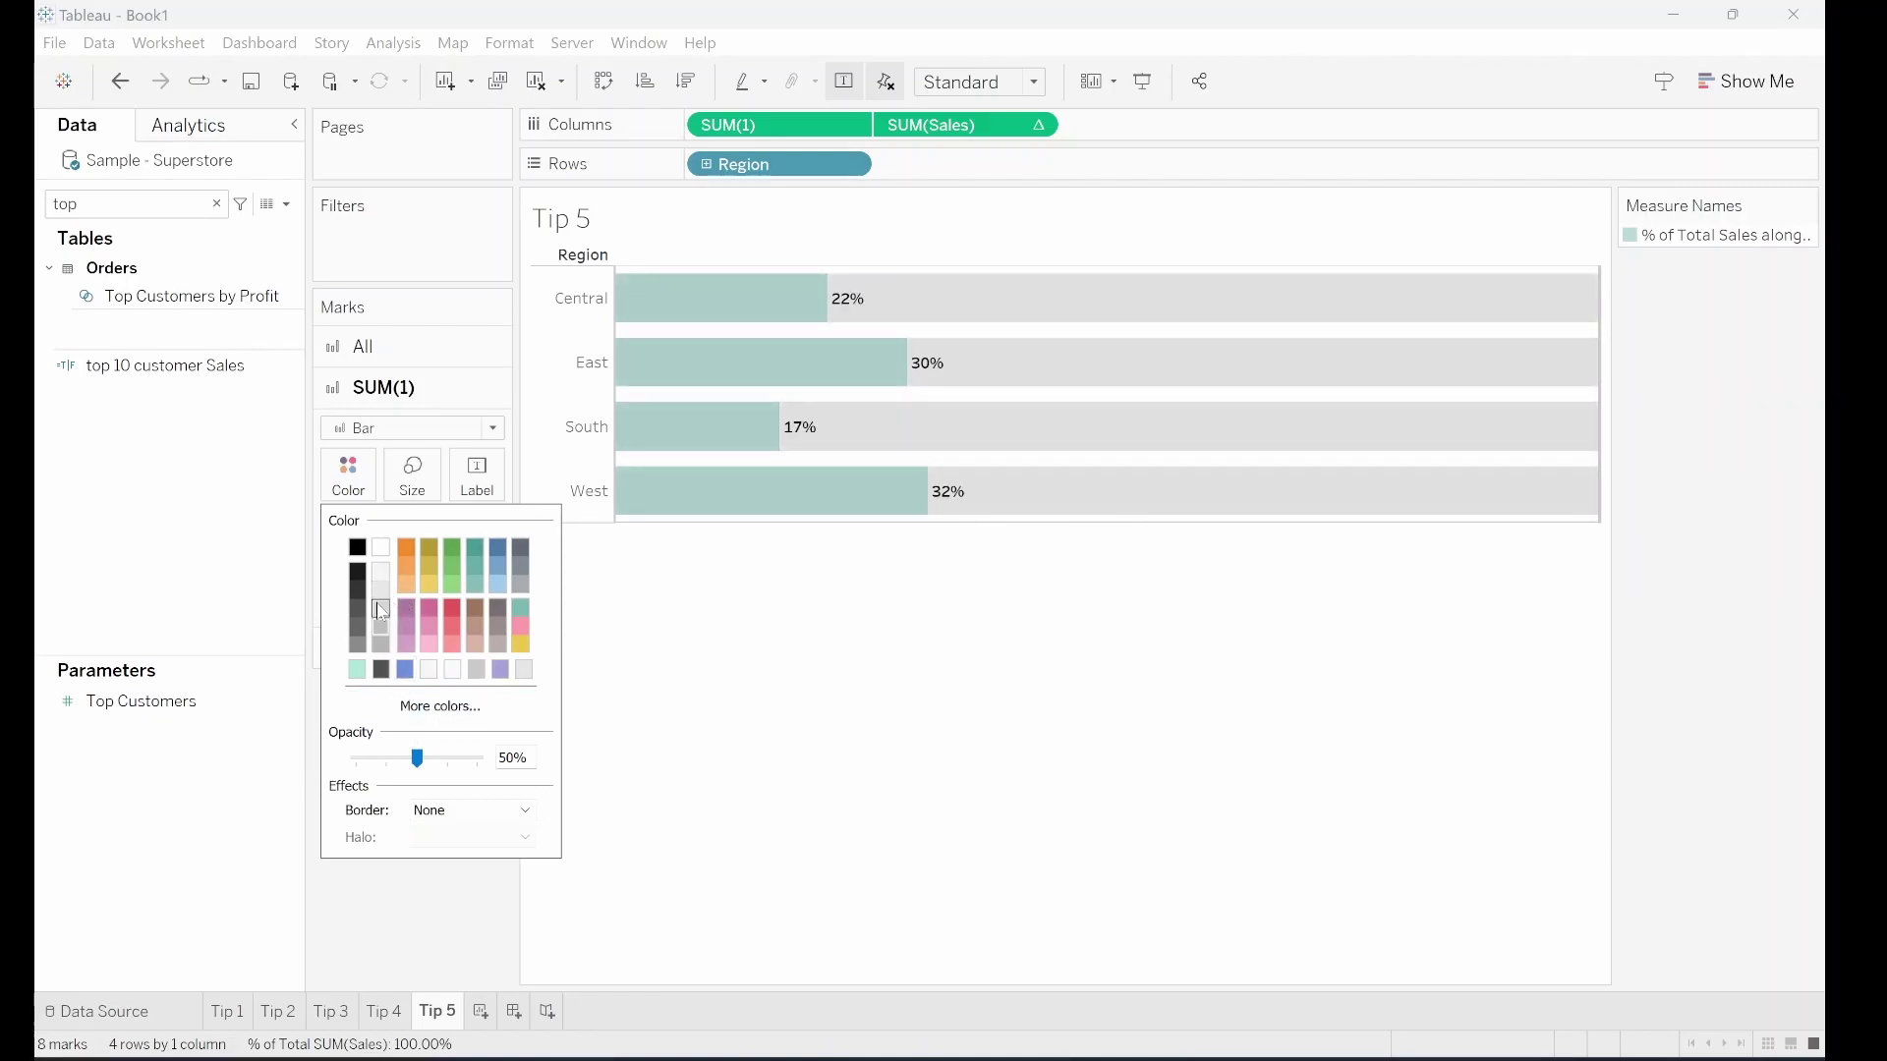
left_click(418, 904)
left_click(417, 666)
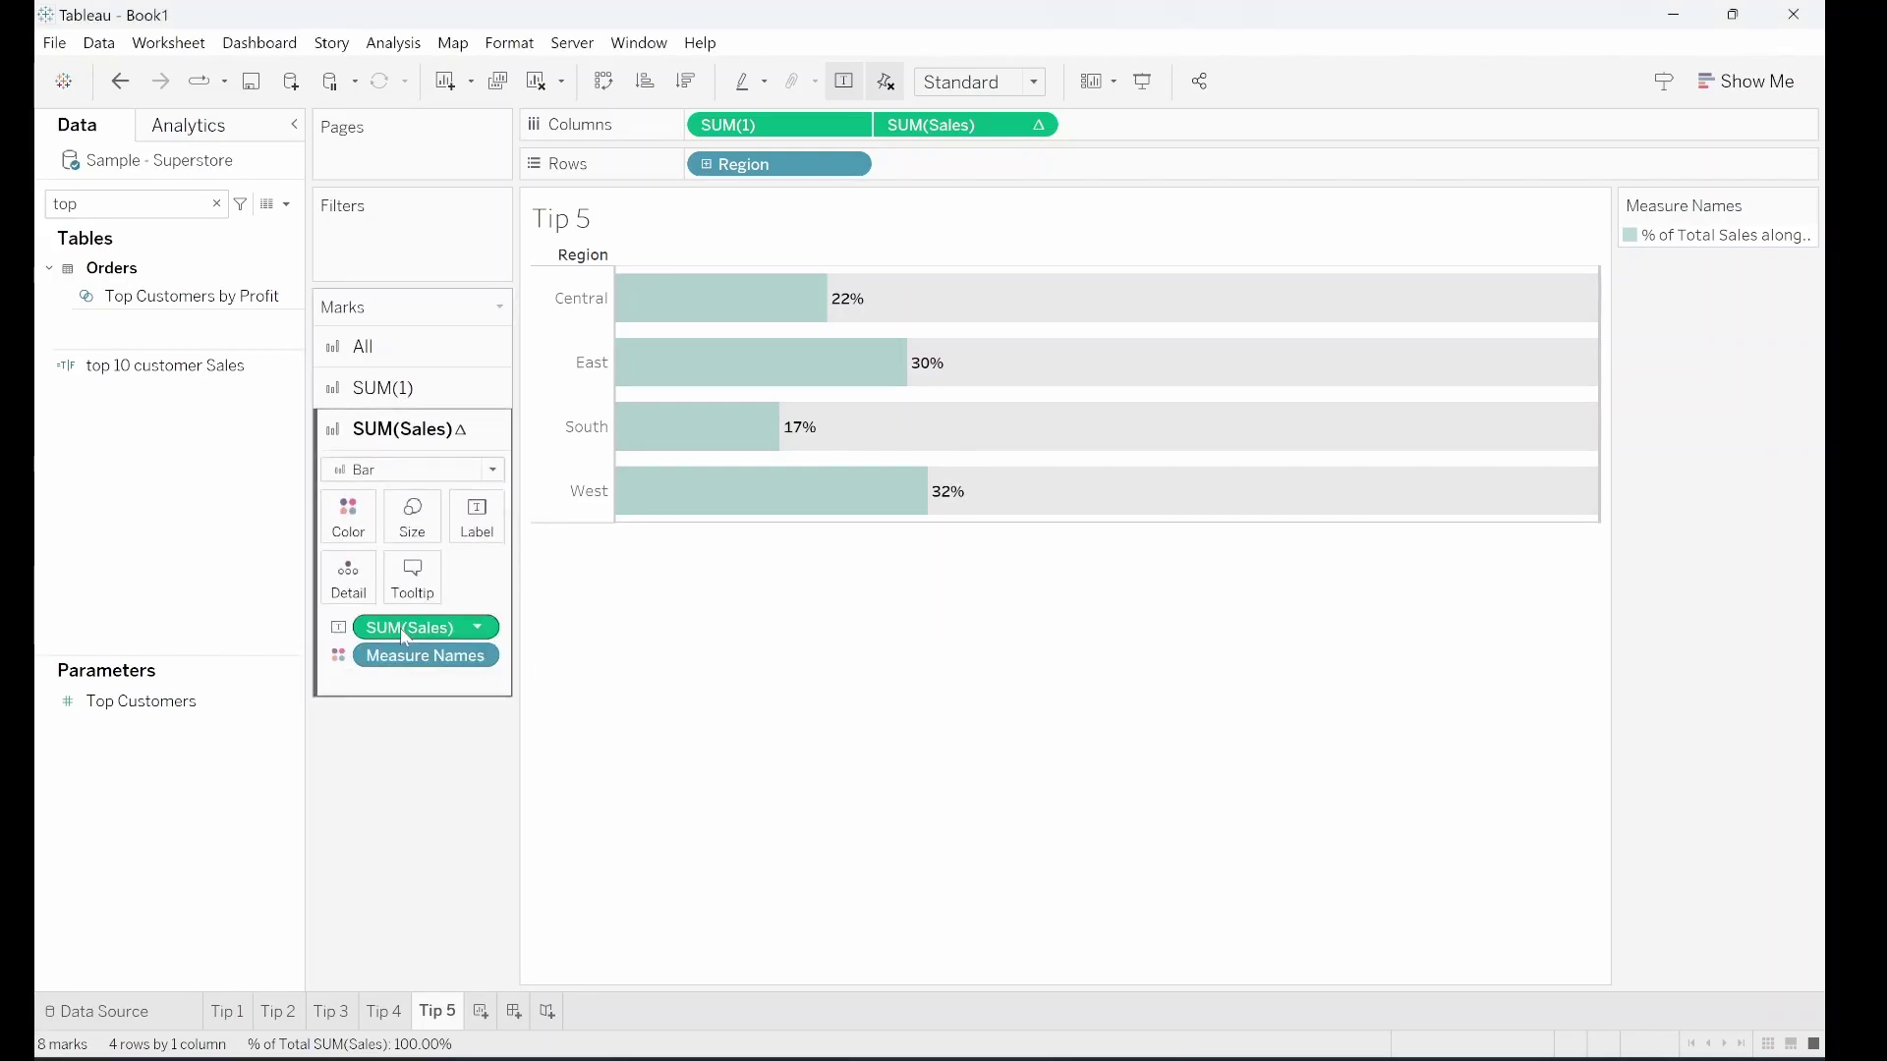
left_click_drag(406, 659, 414, 811)
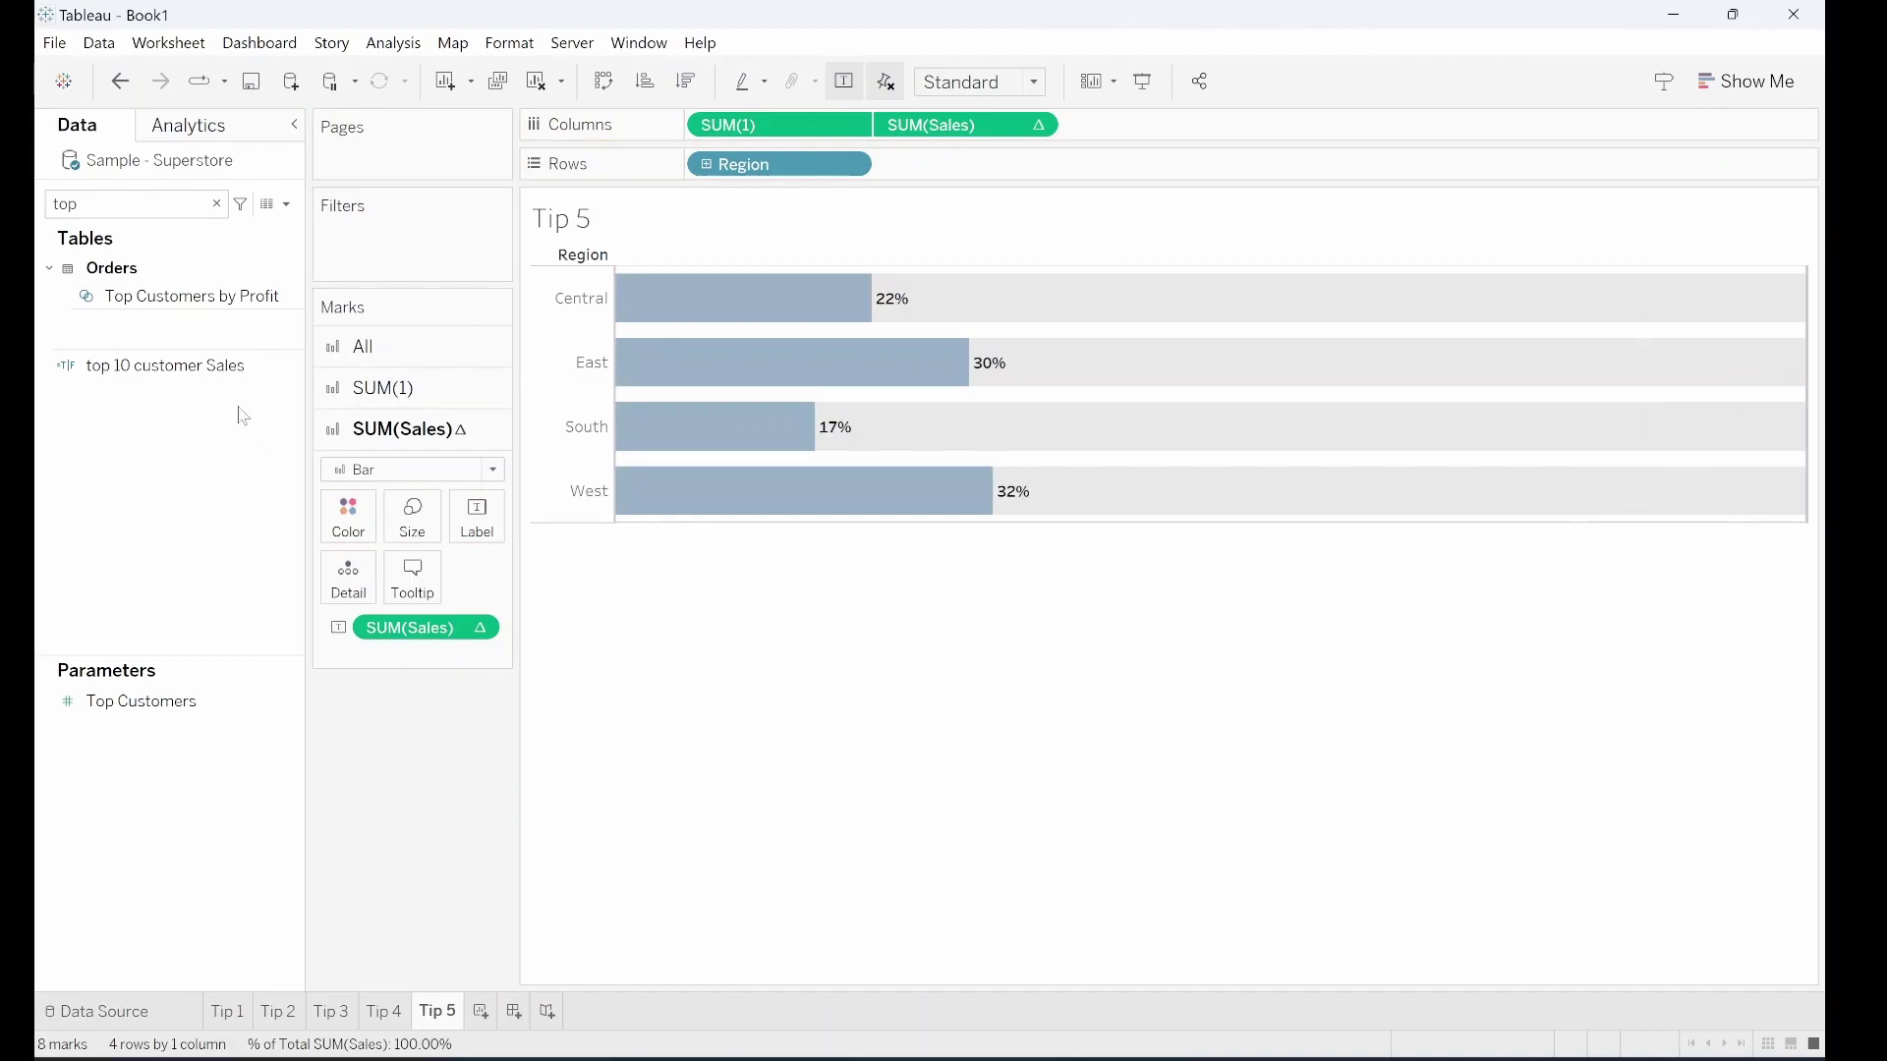
- Search fields for 'sou' and colour the sales bars by South Region, making South orange
left_click(54, 203)
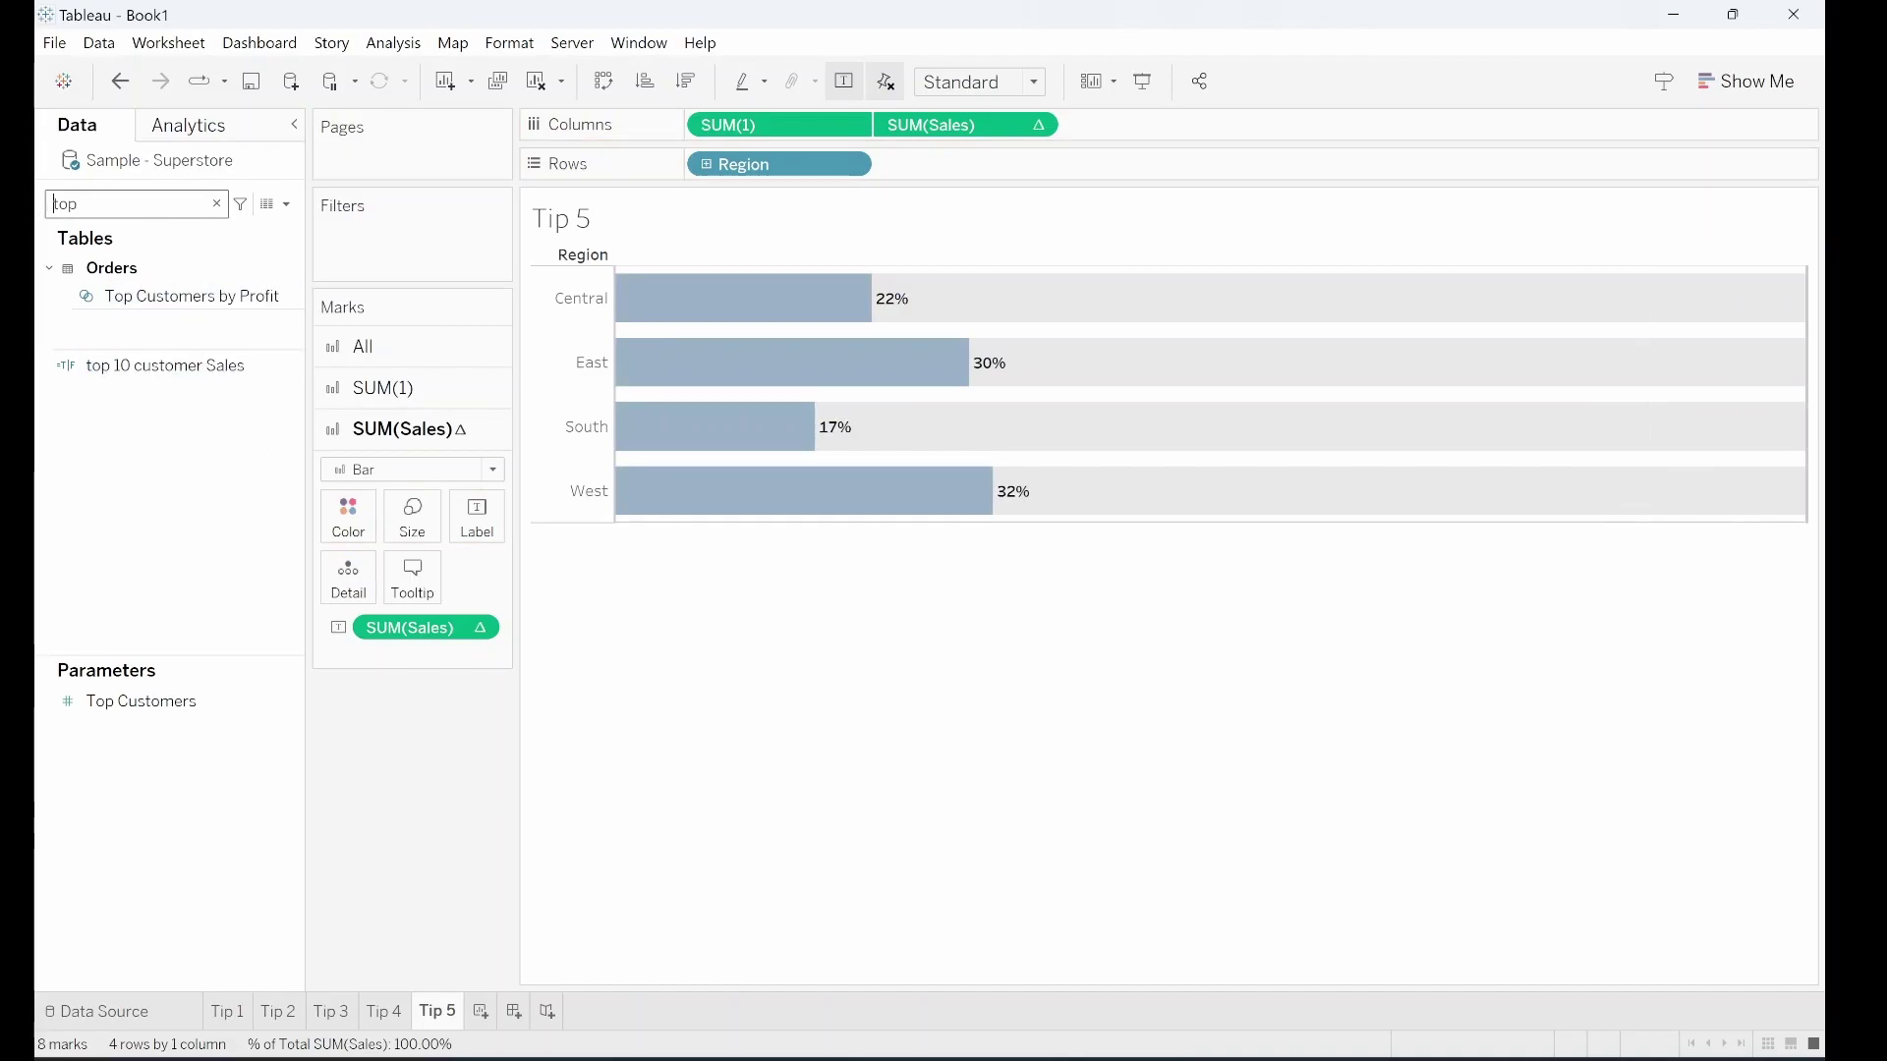
left_click(216, 204)
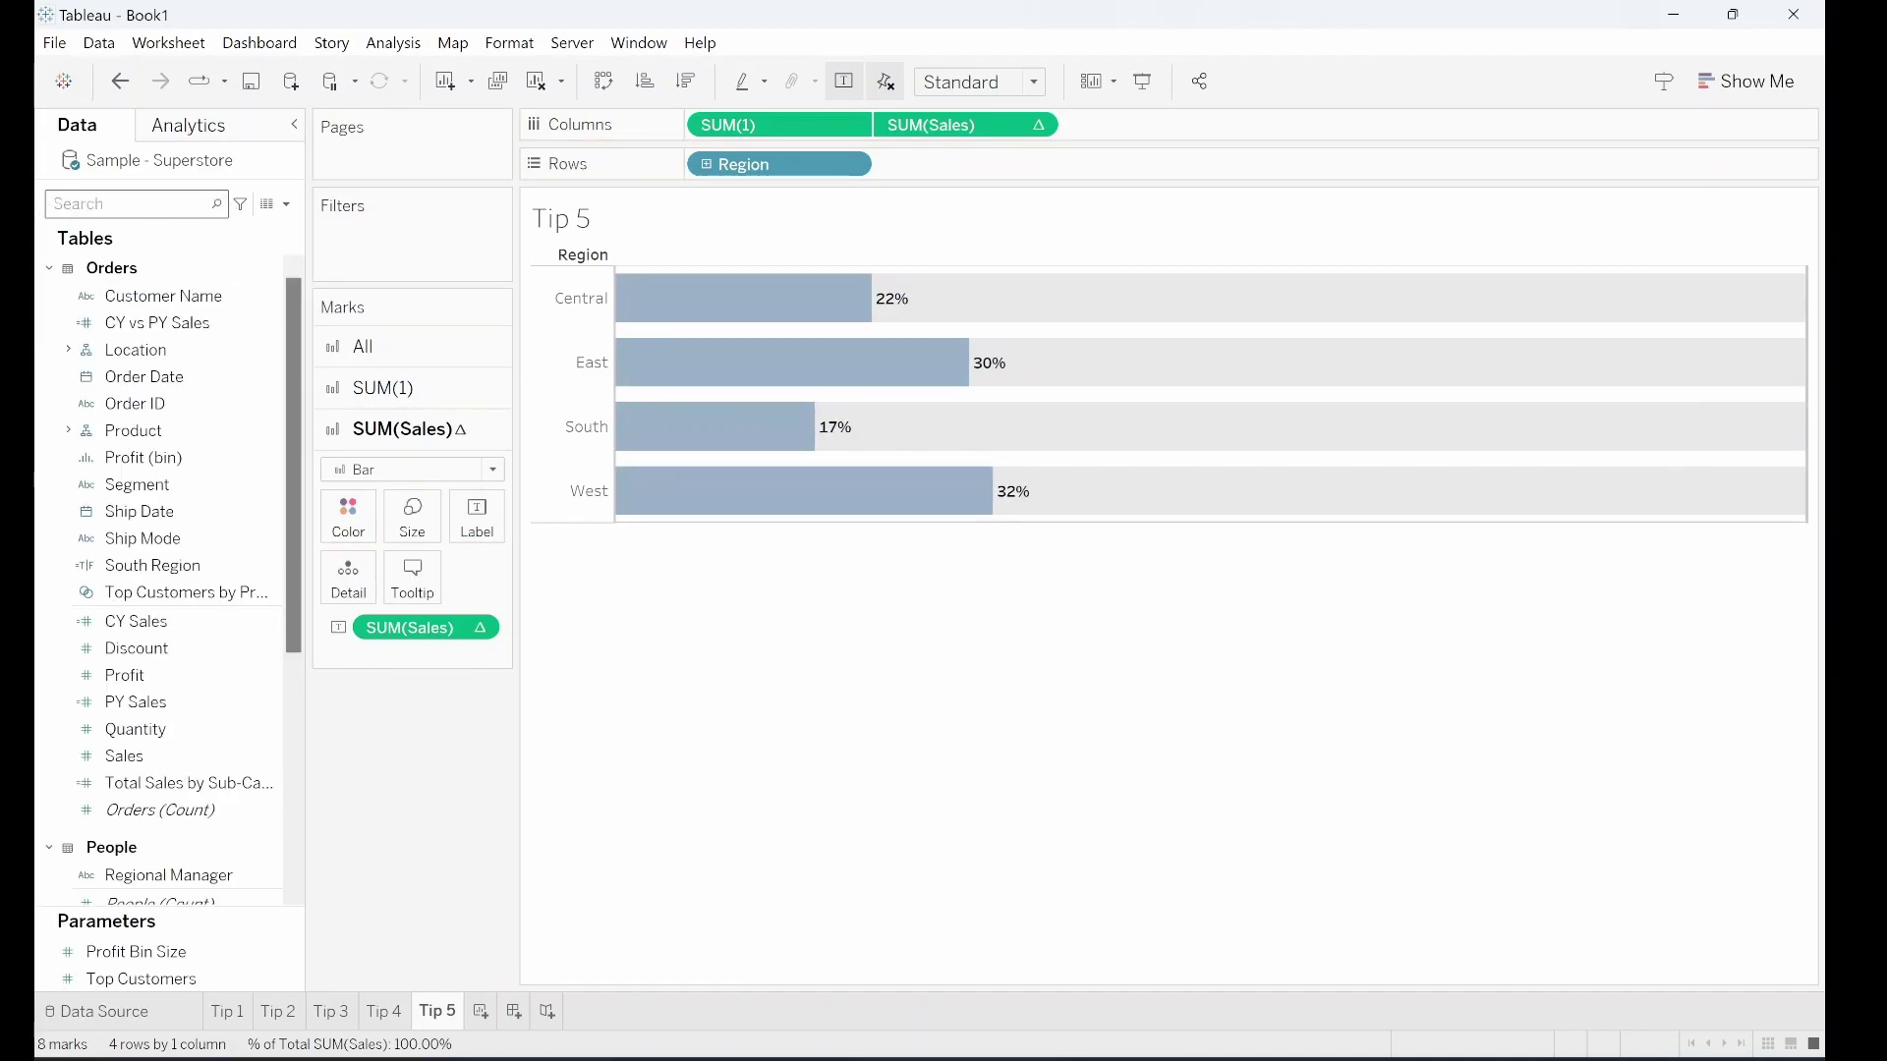
type("sou")
left_click_drag(196, 296, 350, 530)
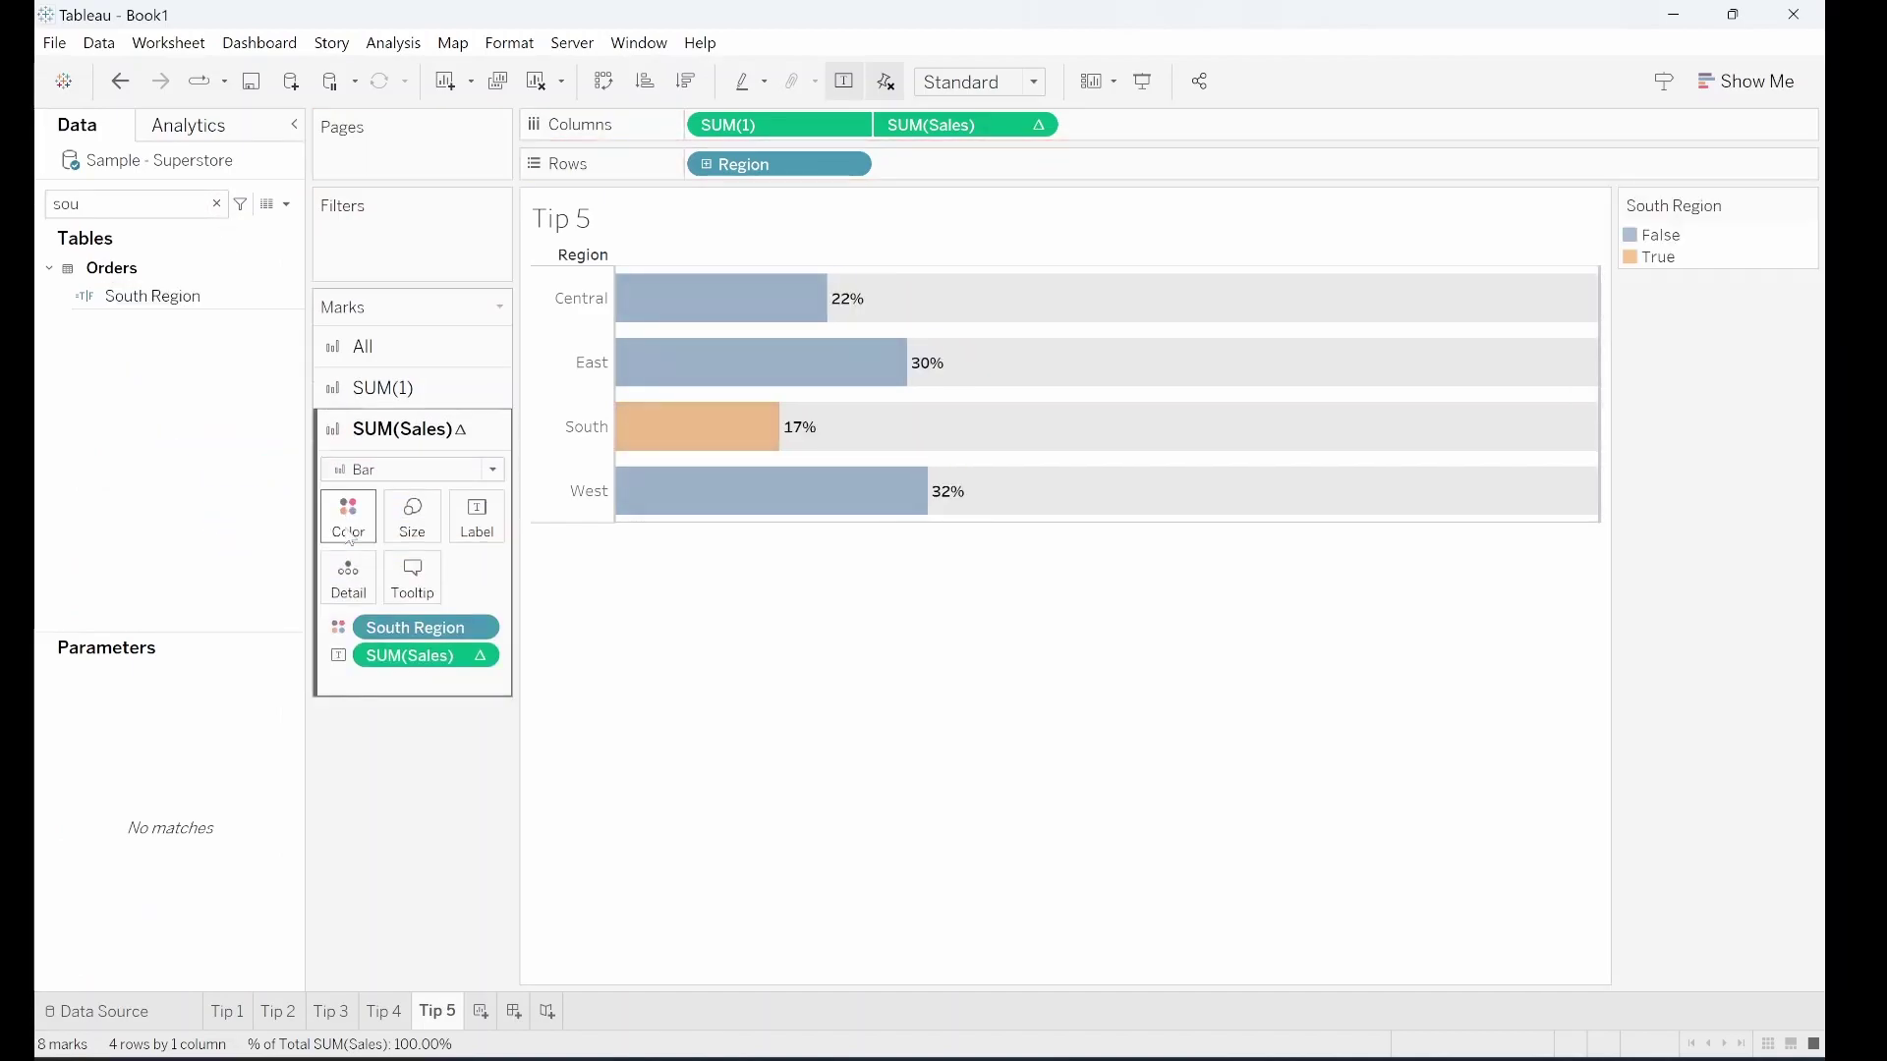